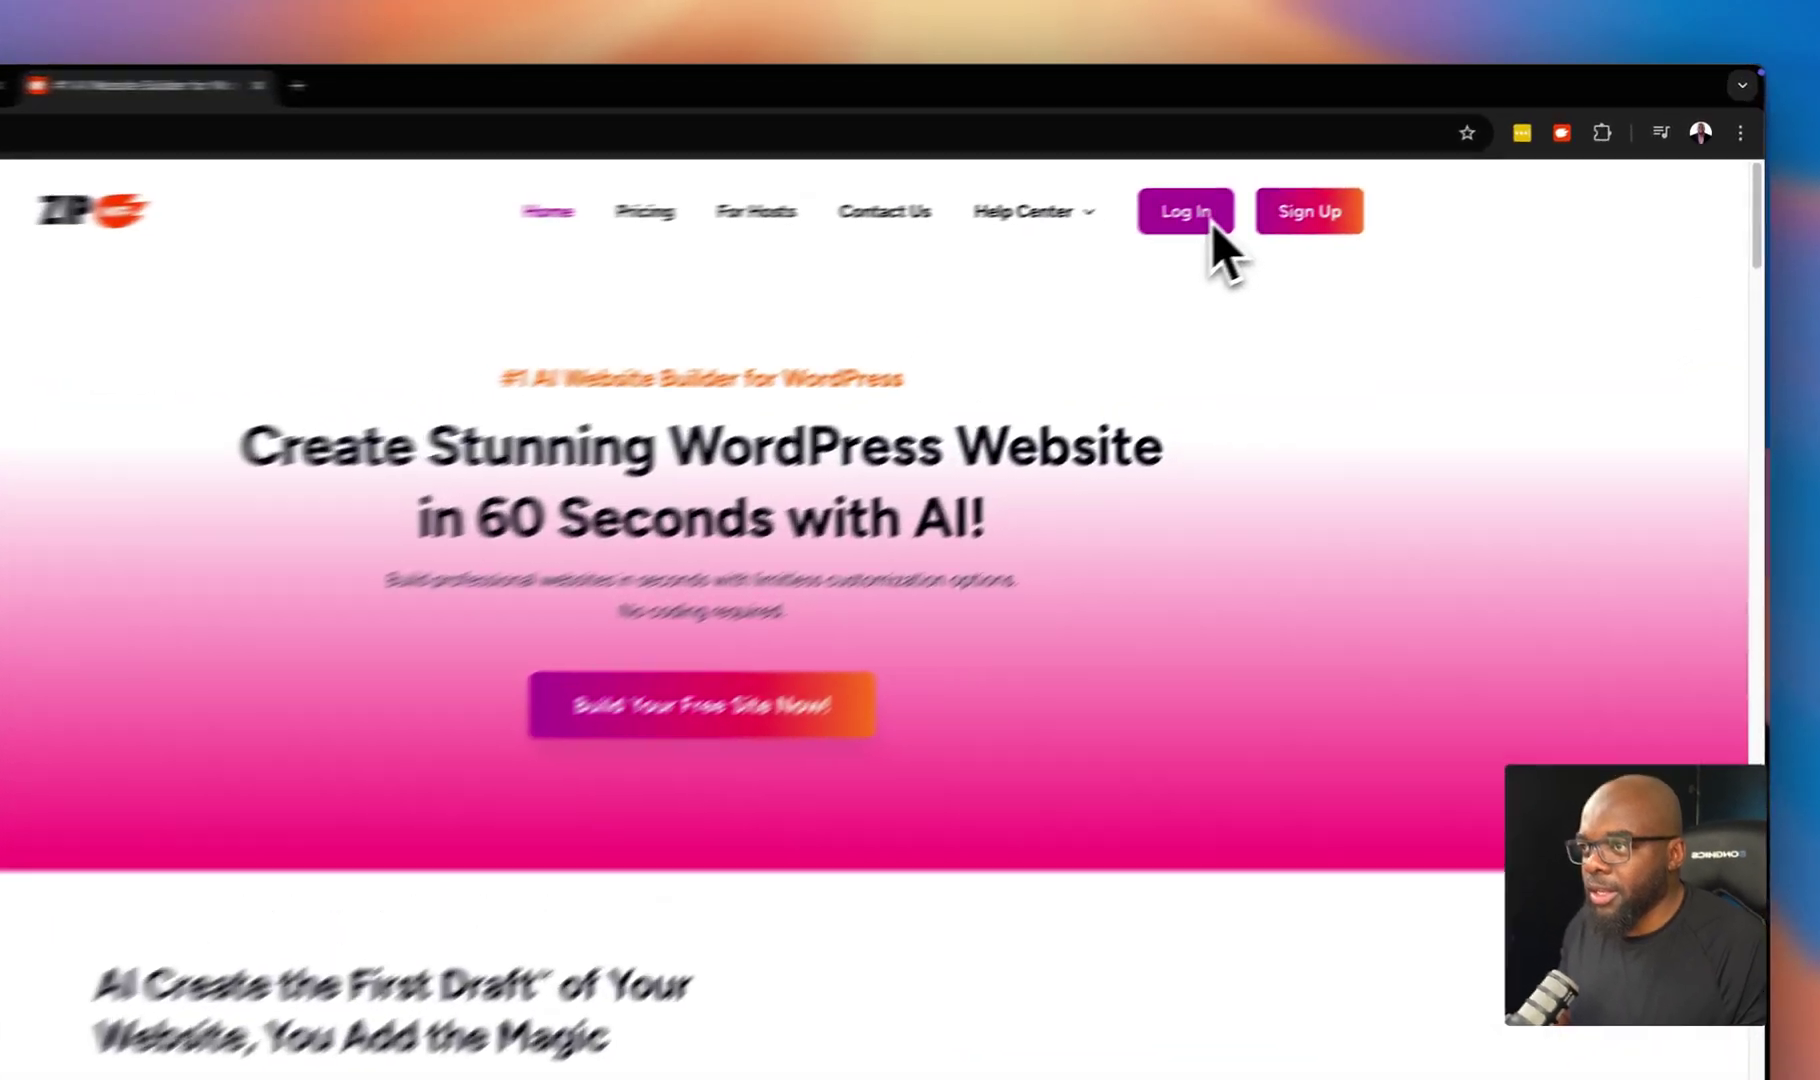
Log into ZipWP and bring up the Create a New Blank Website form from Create New
left_click(1203, 216)
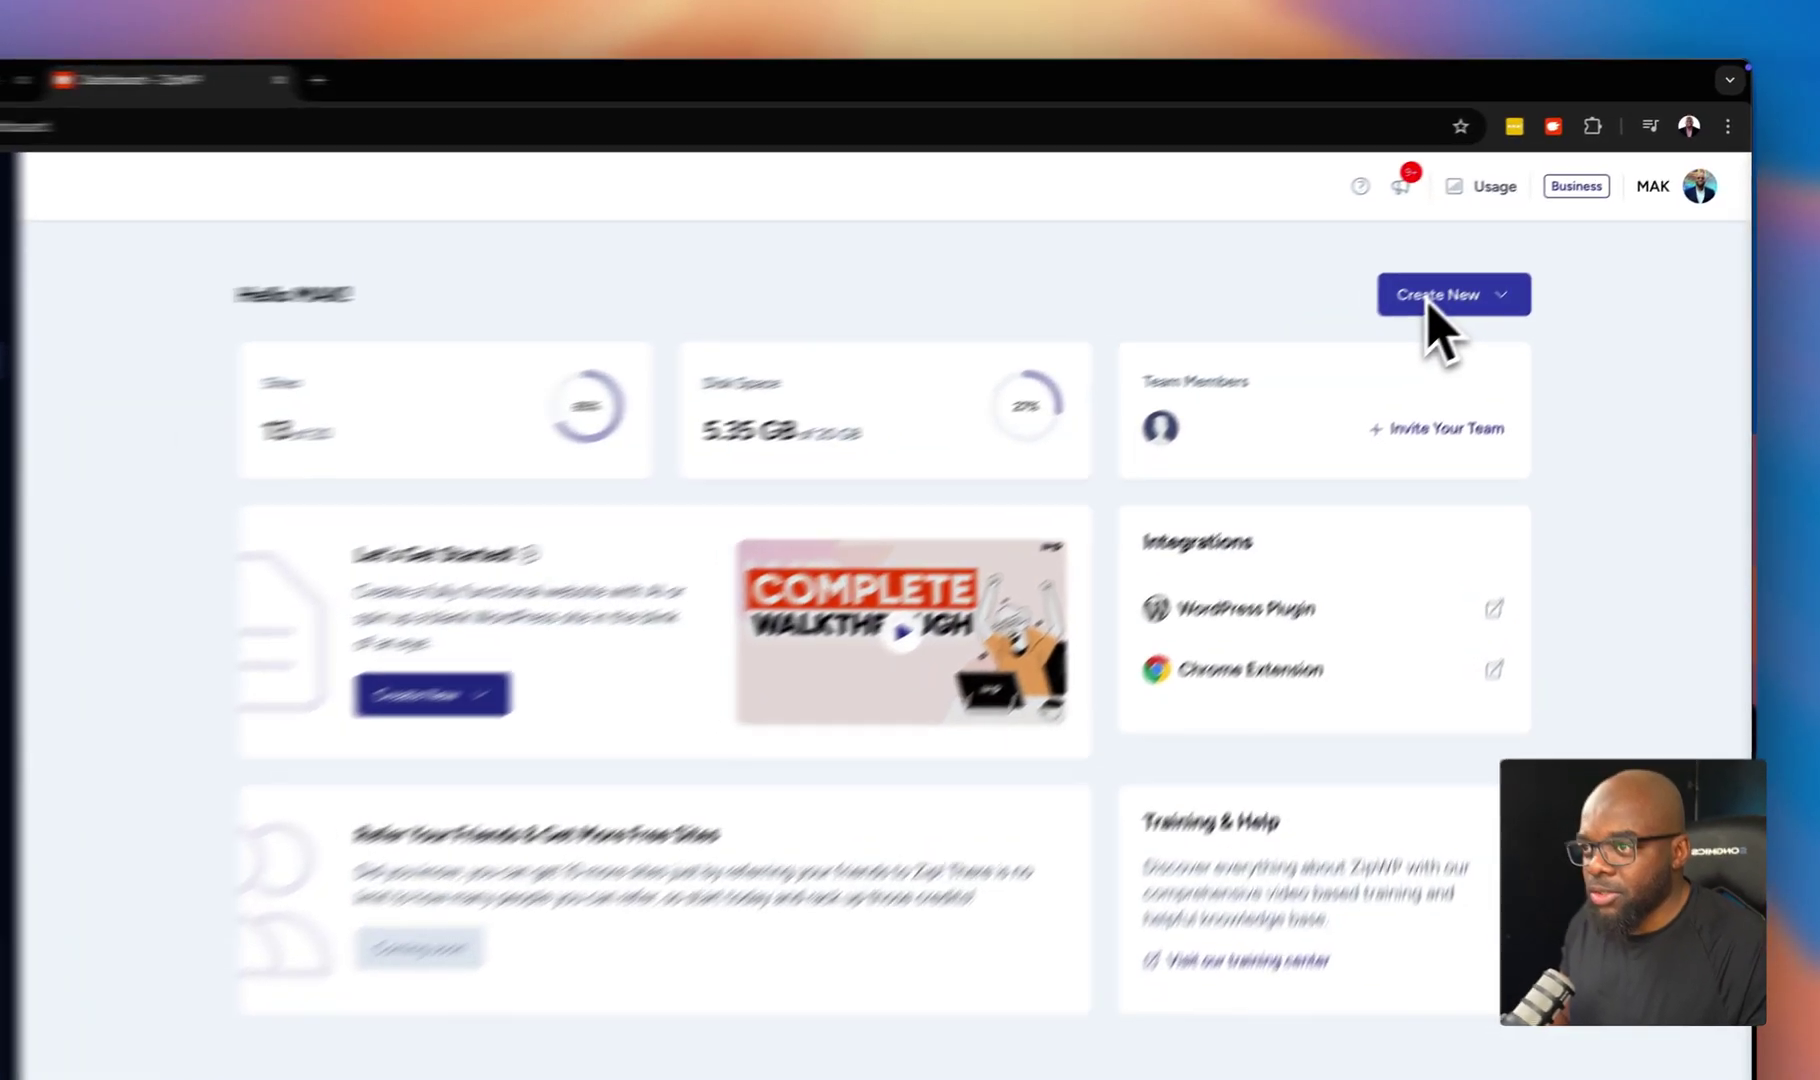
left_click(1487, 261)
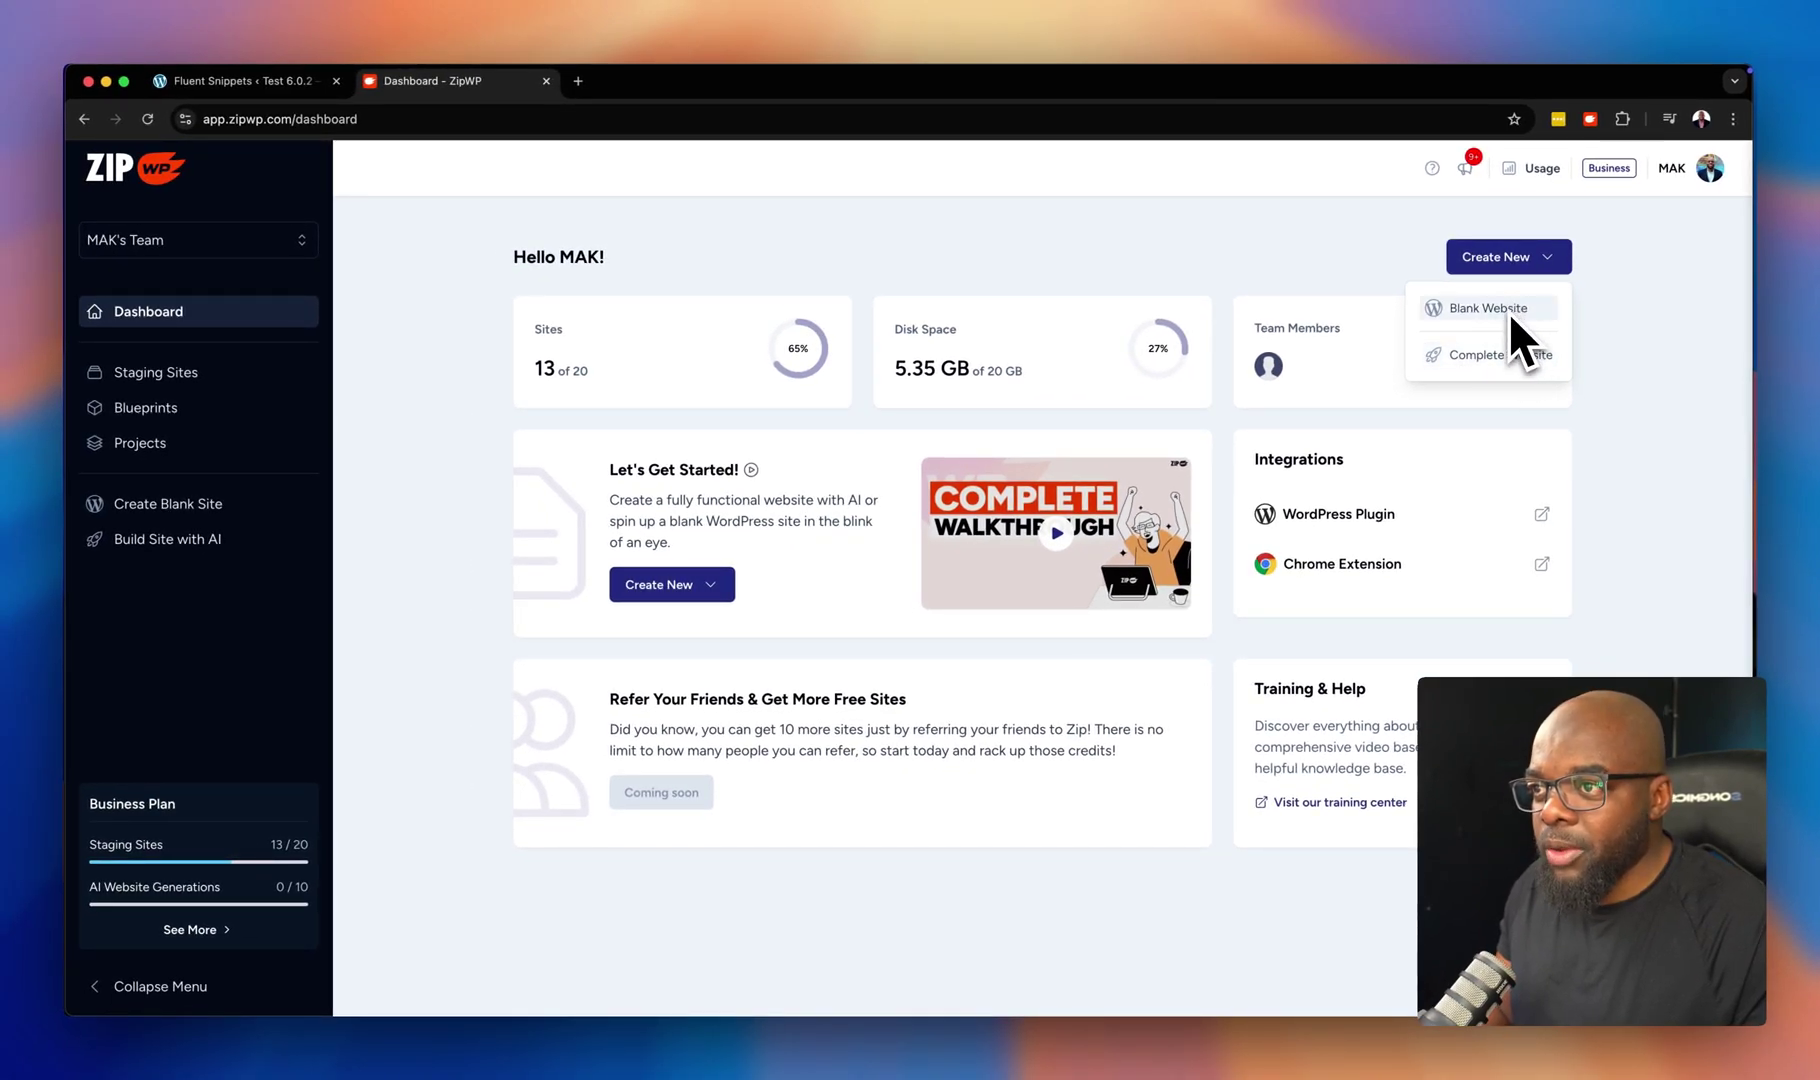
left_click(1509, 311)
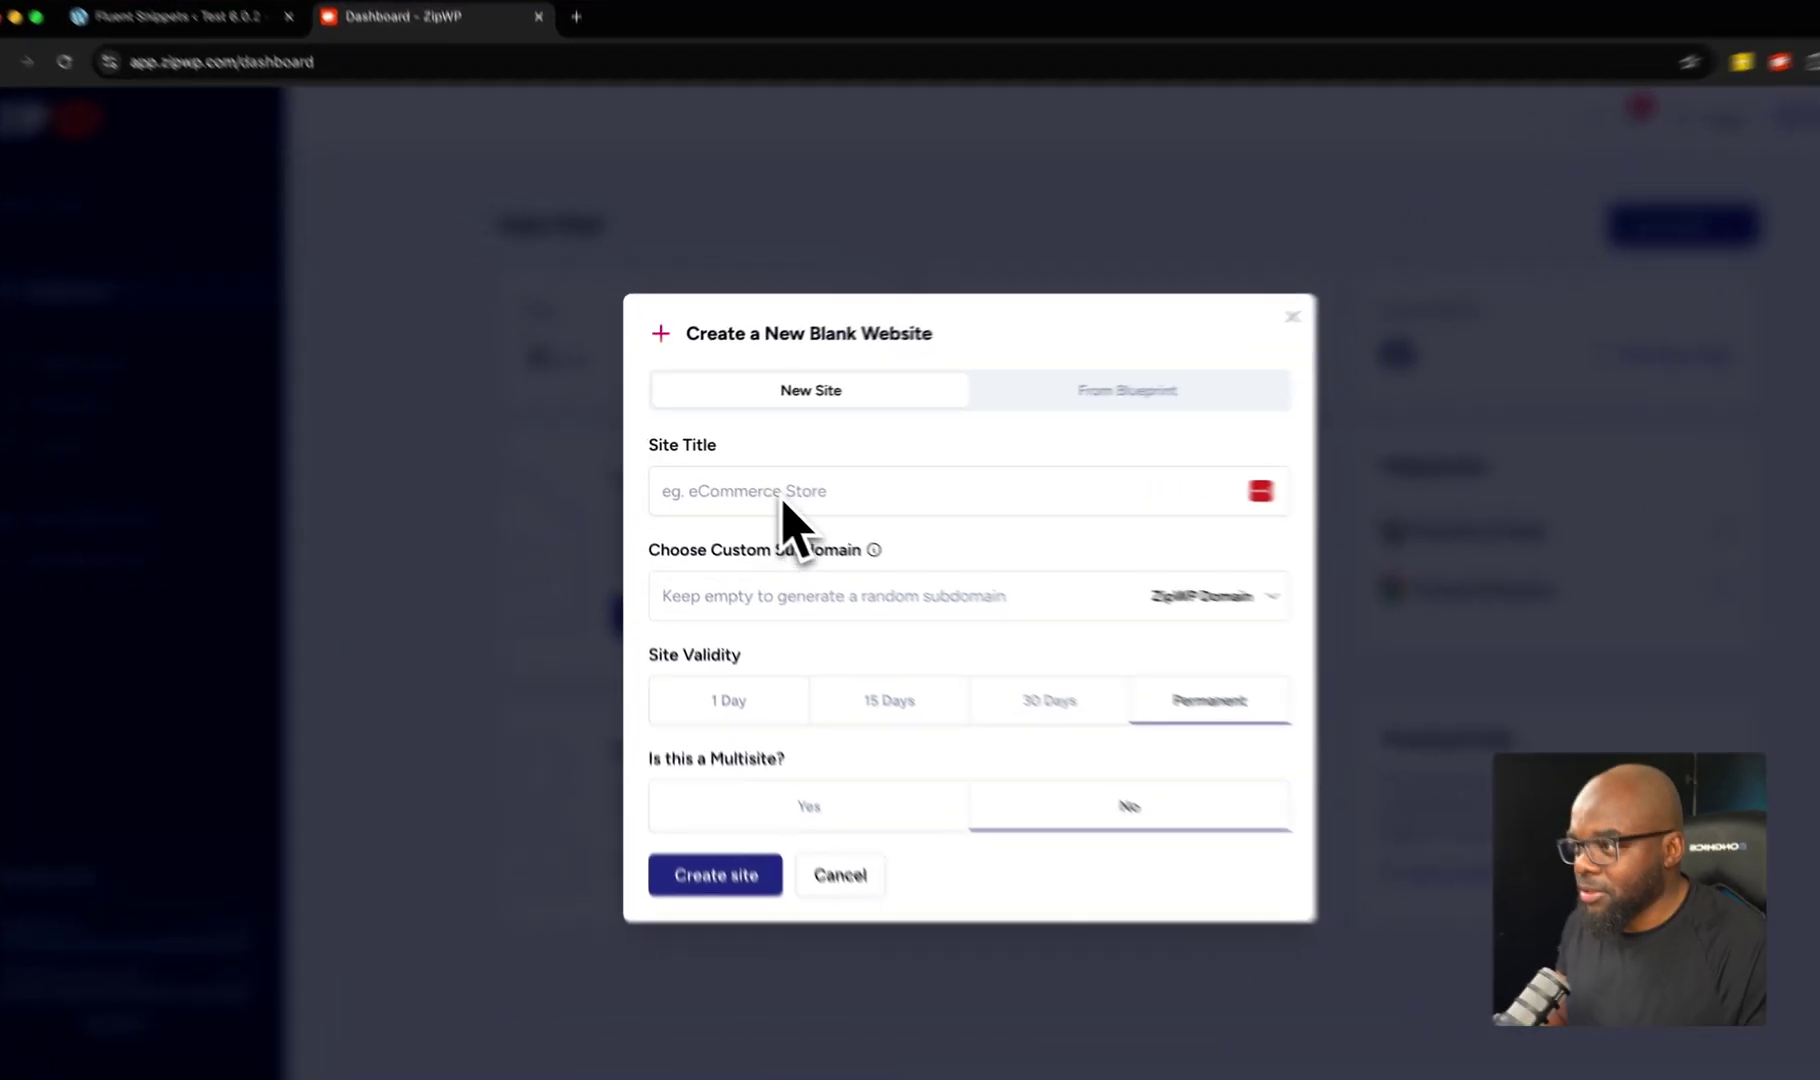
Create a permanent blank site titled 'divi 5' on subdomain 'sitekrafter' of the ZipWP domain
left_click(752, 488)
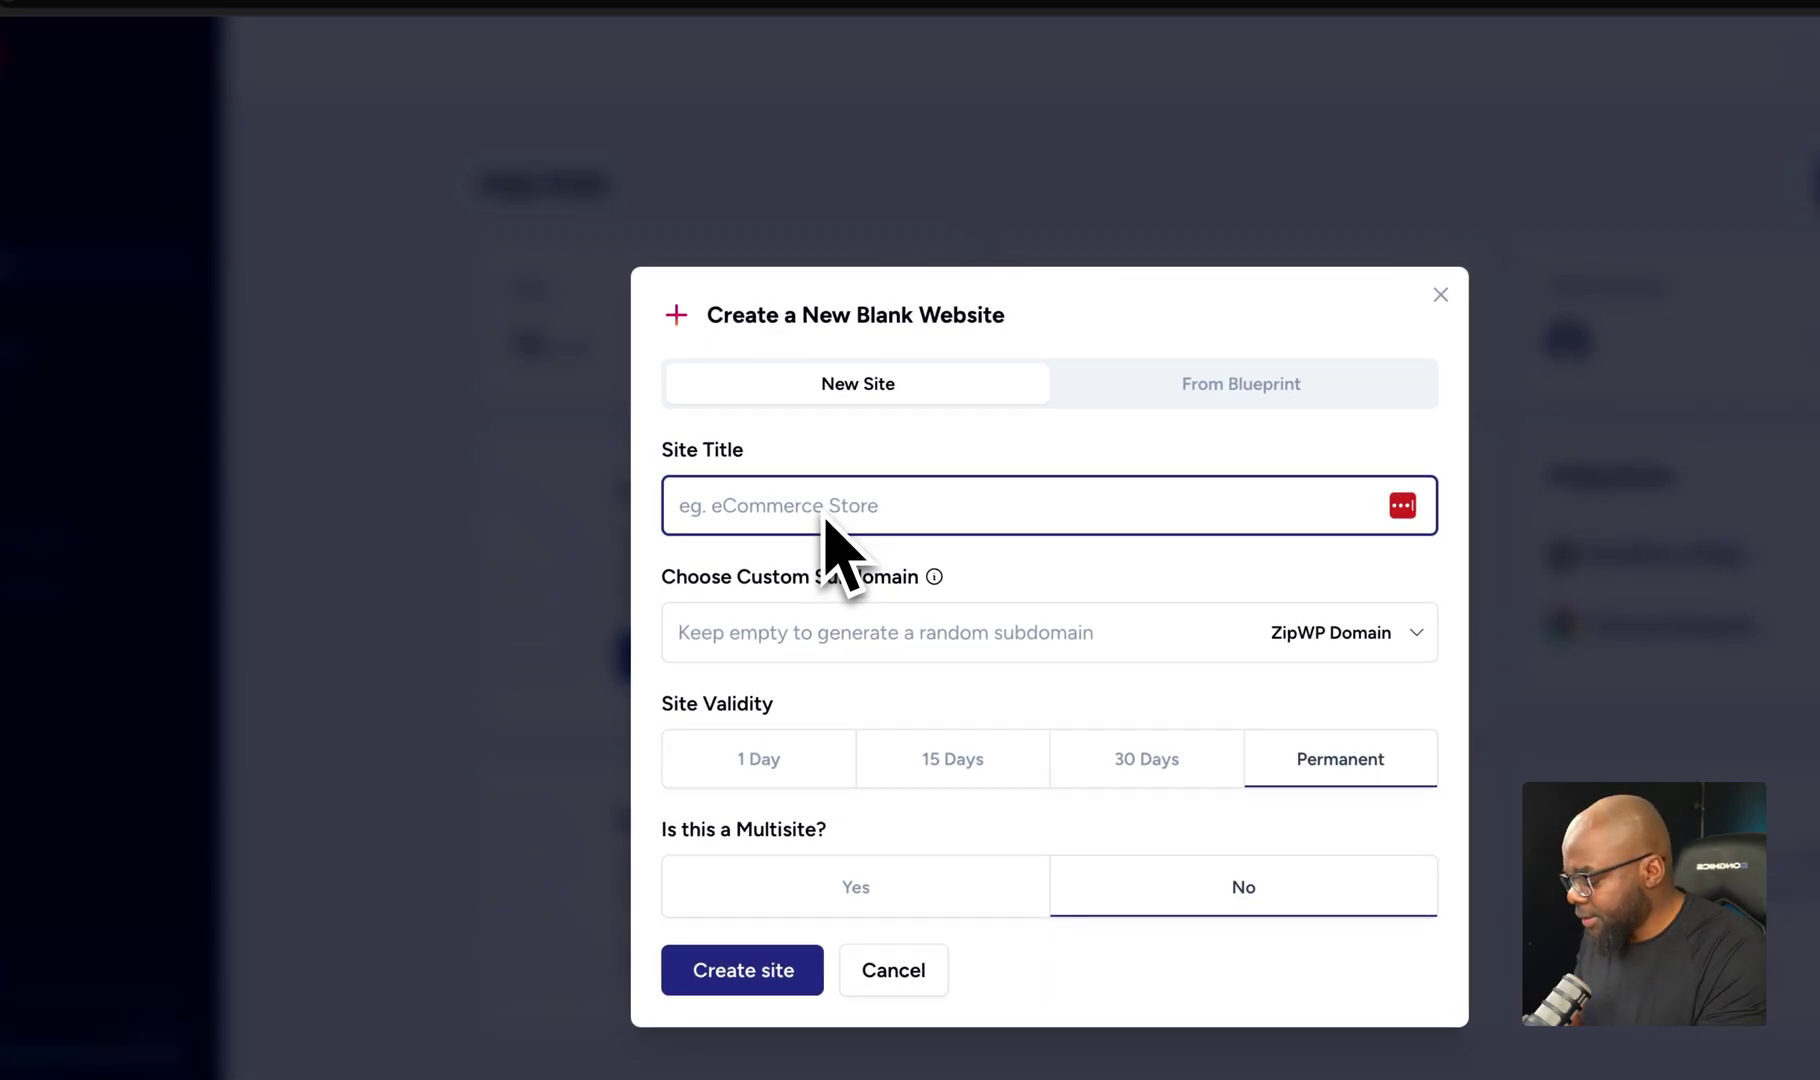
type("divi 5")
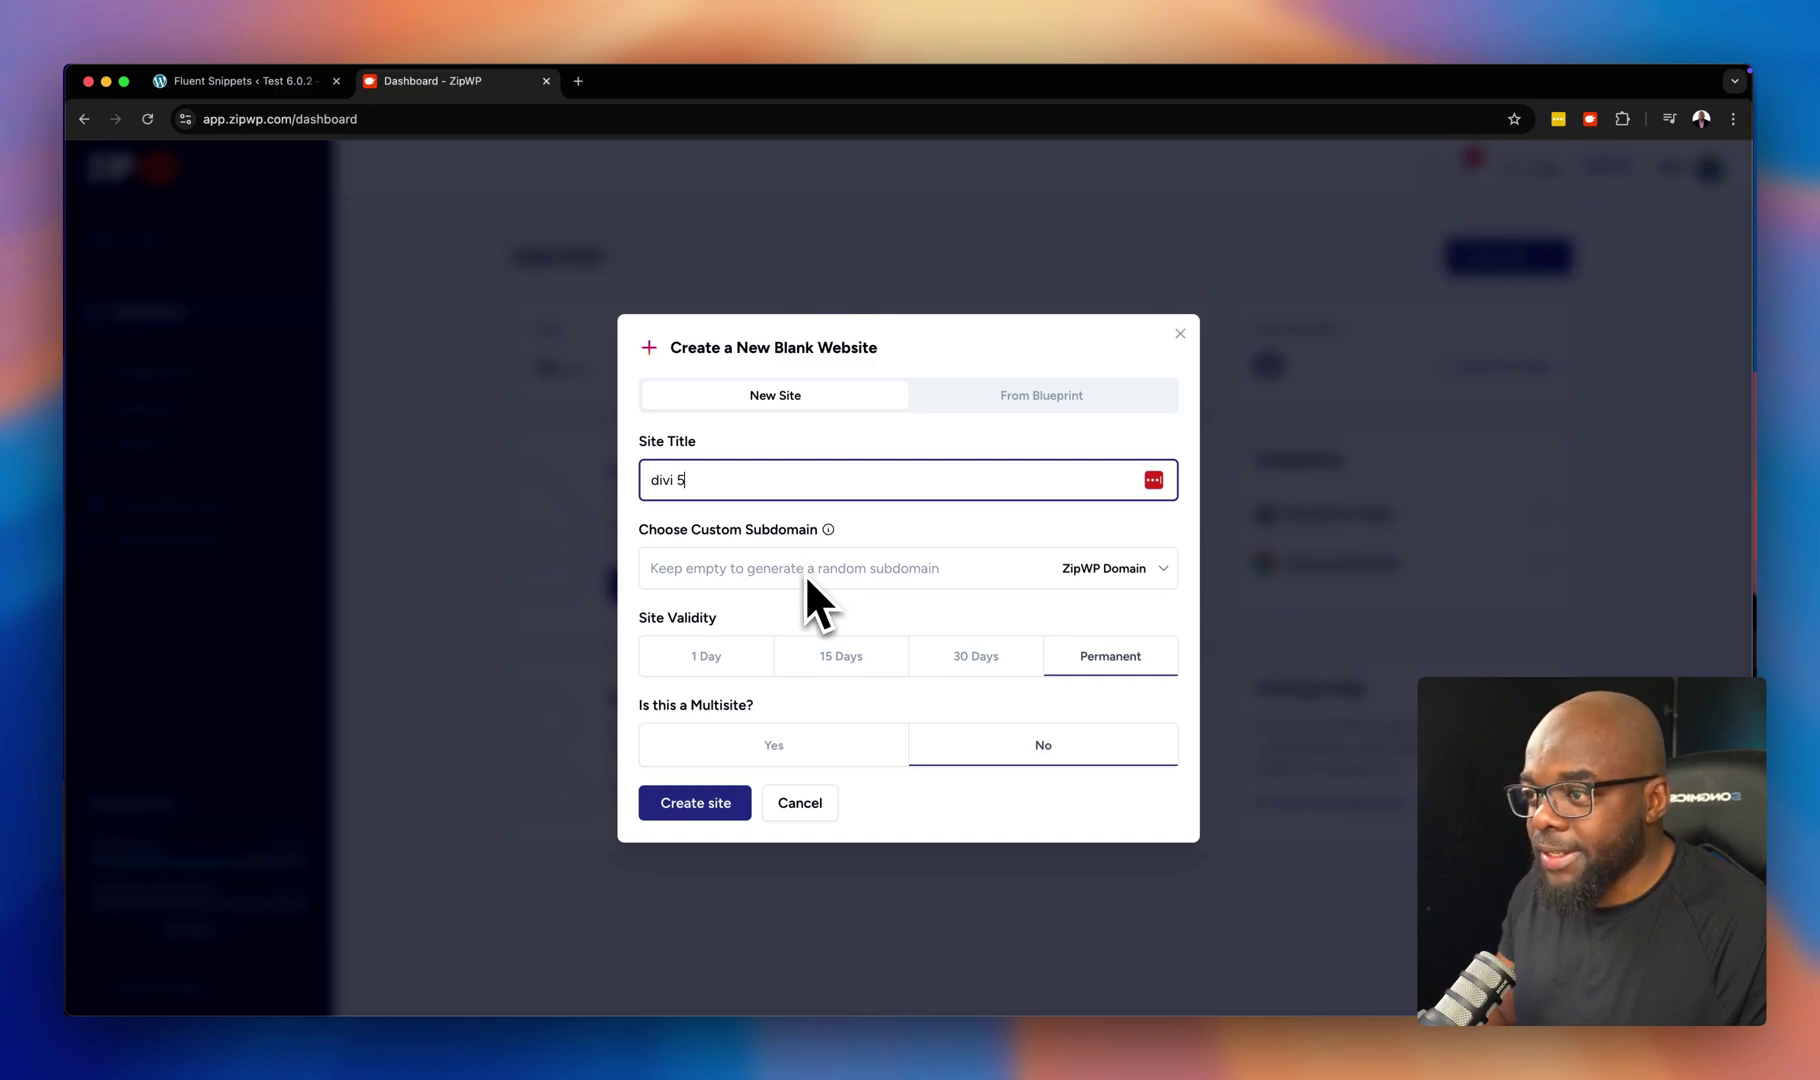
left_click(805, 573)
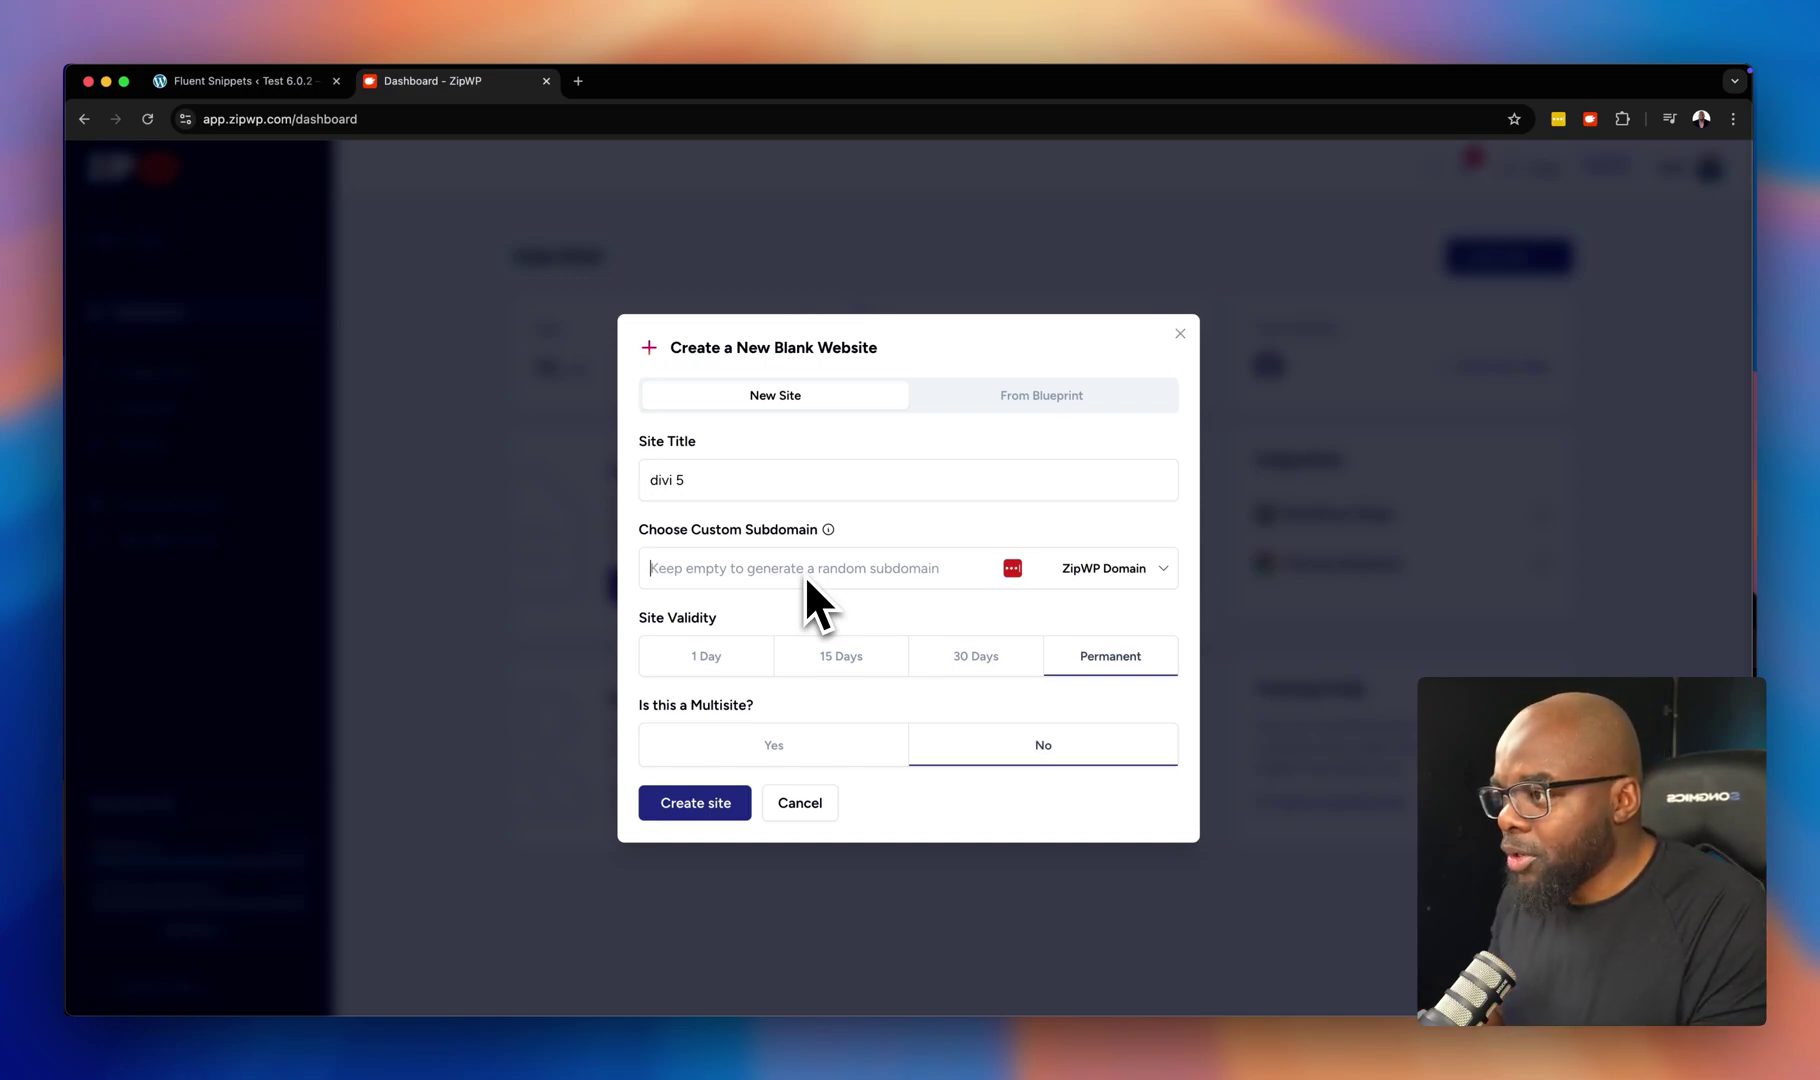
type("sikekrafter")
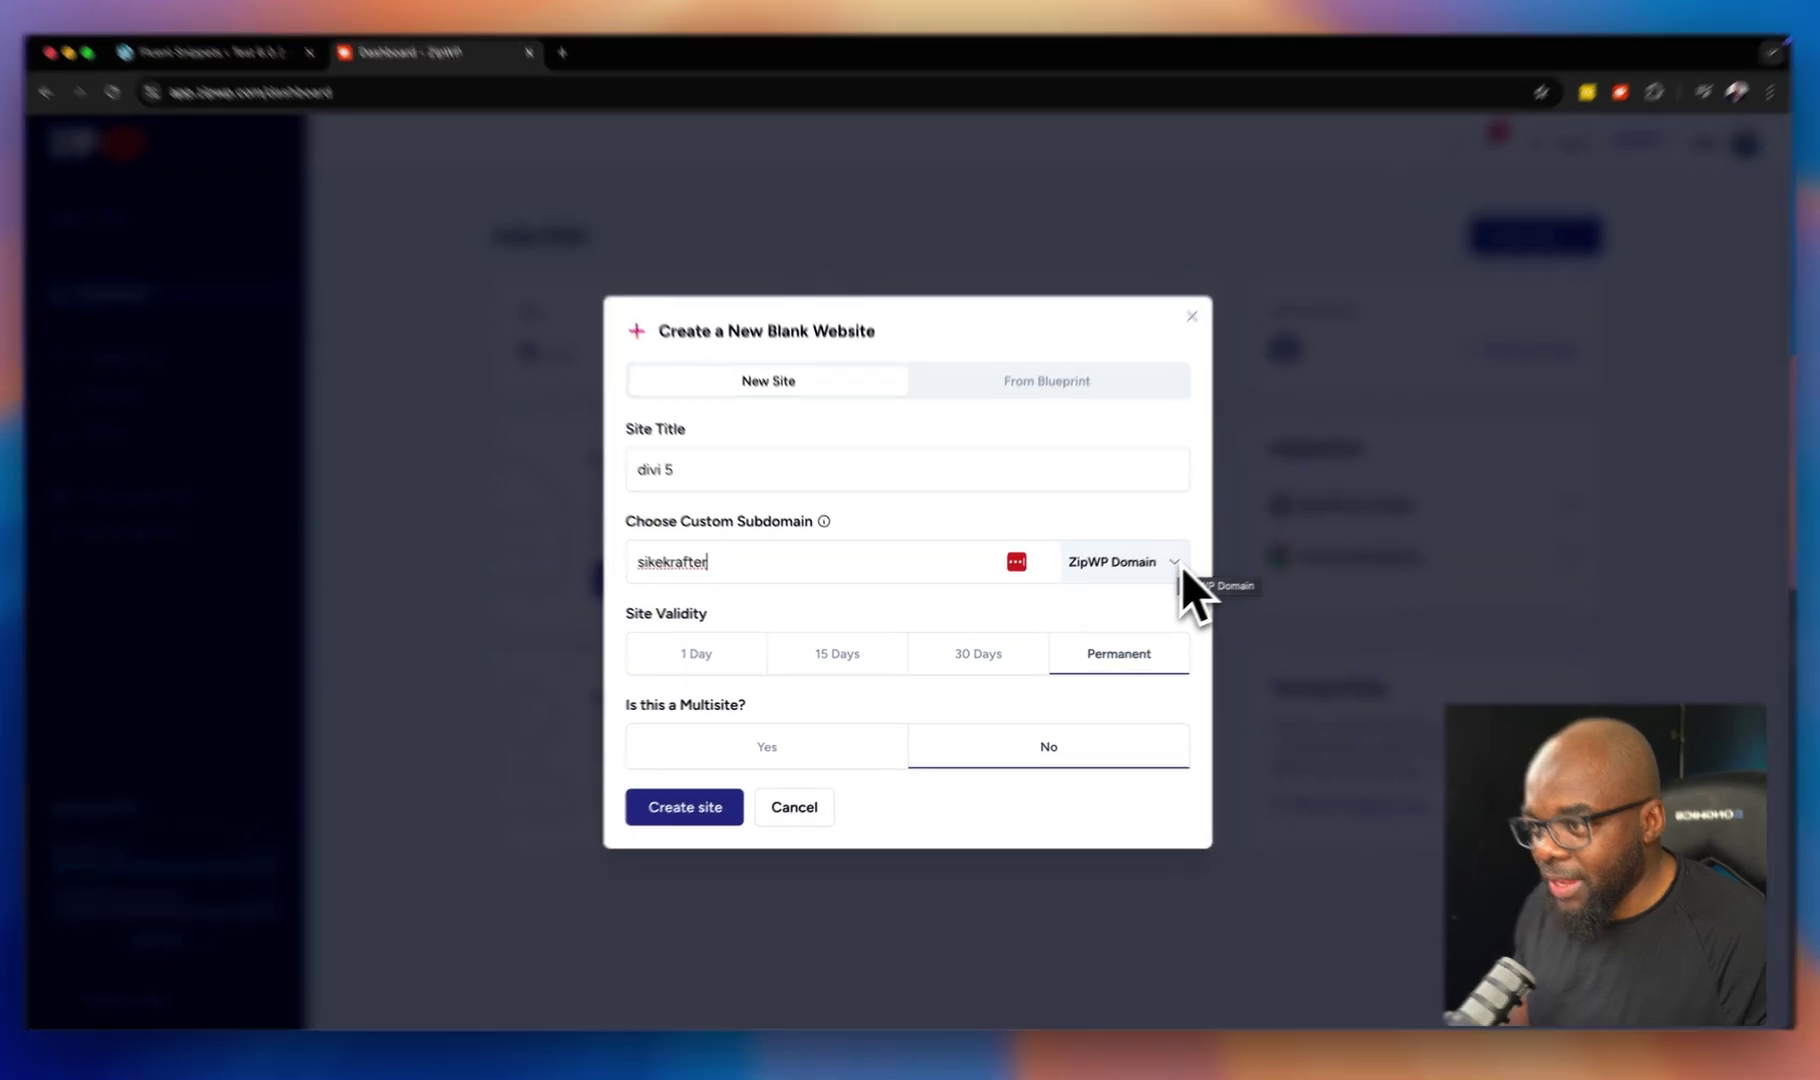
left_click(1165, 570)
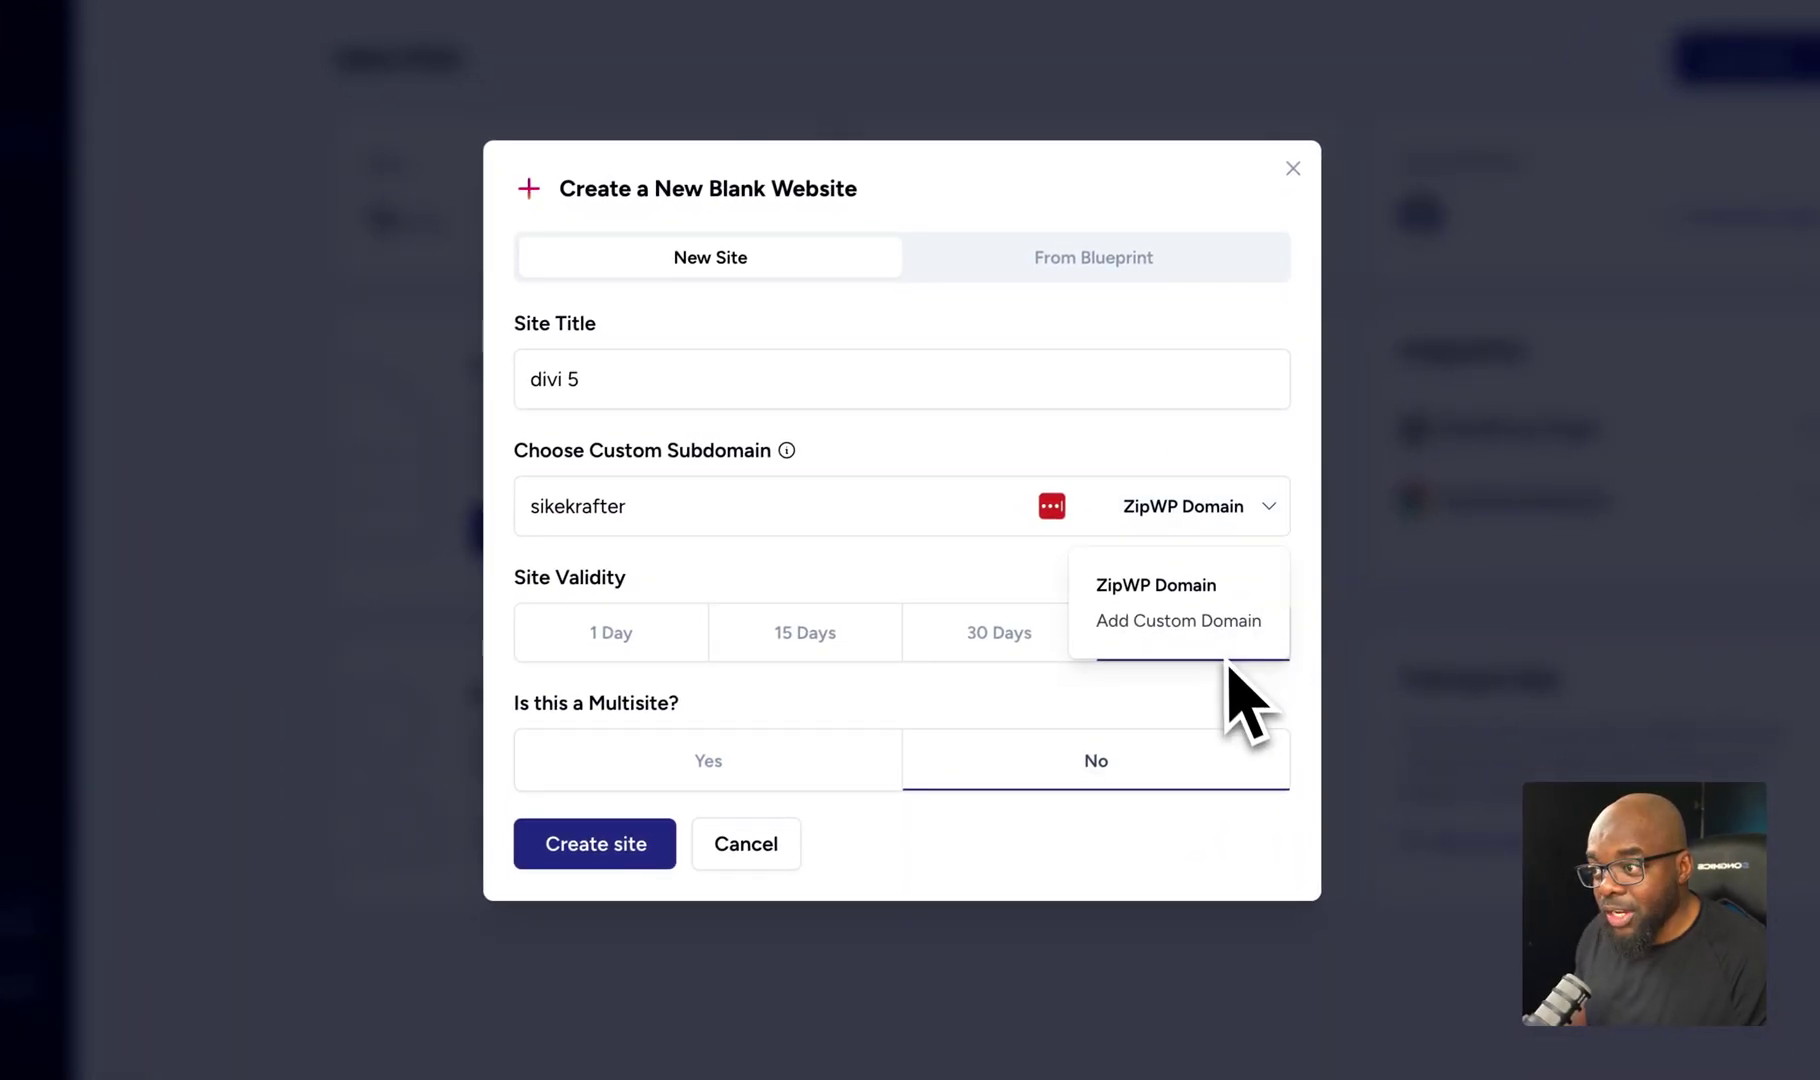
left_click(1008, 592)
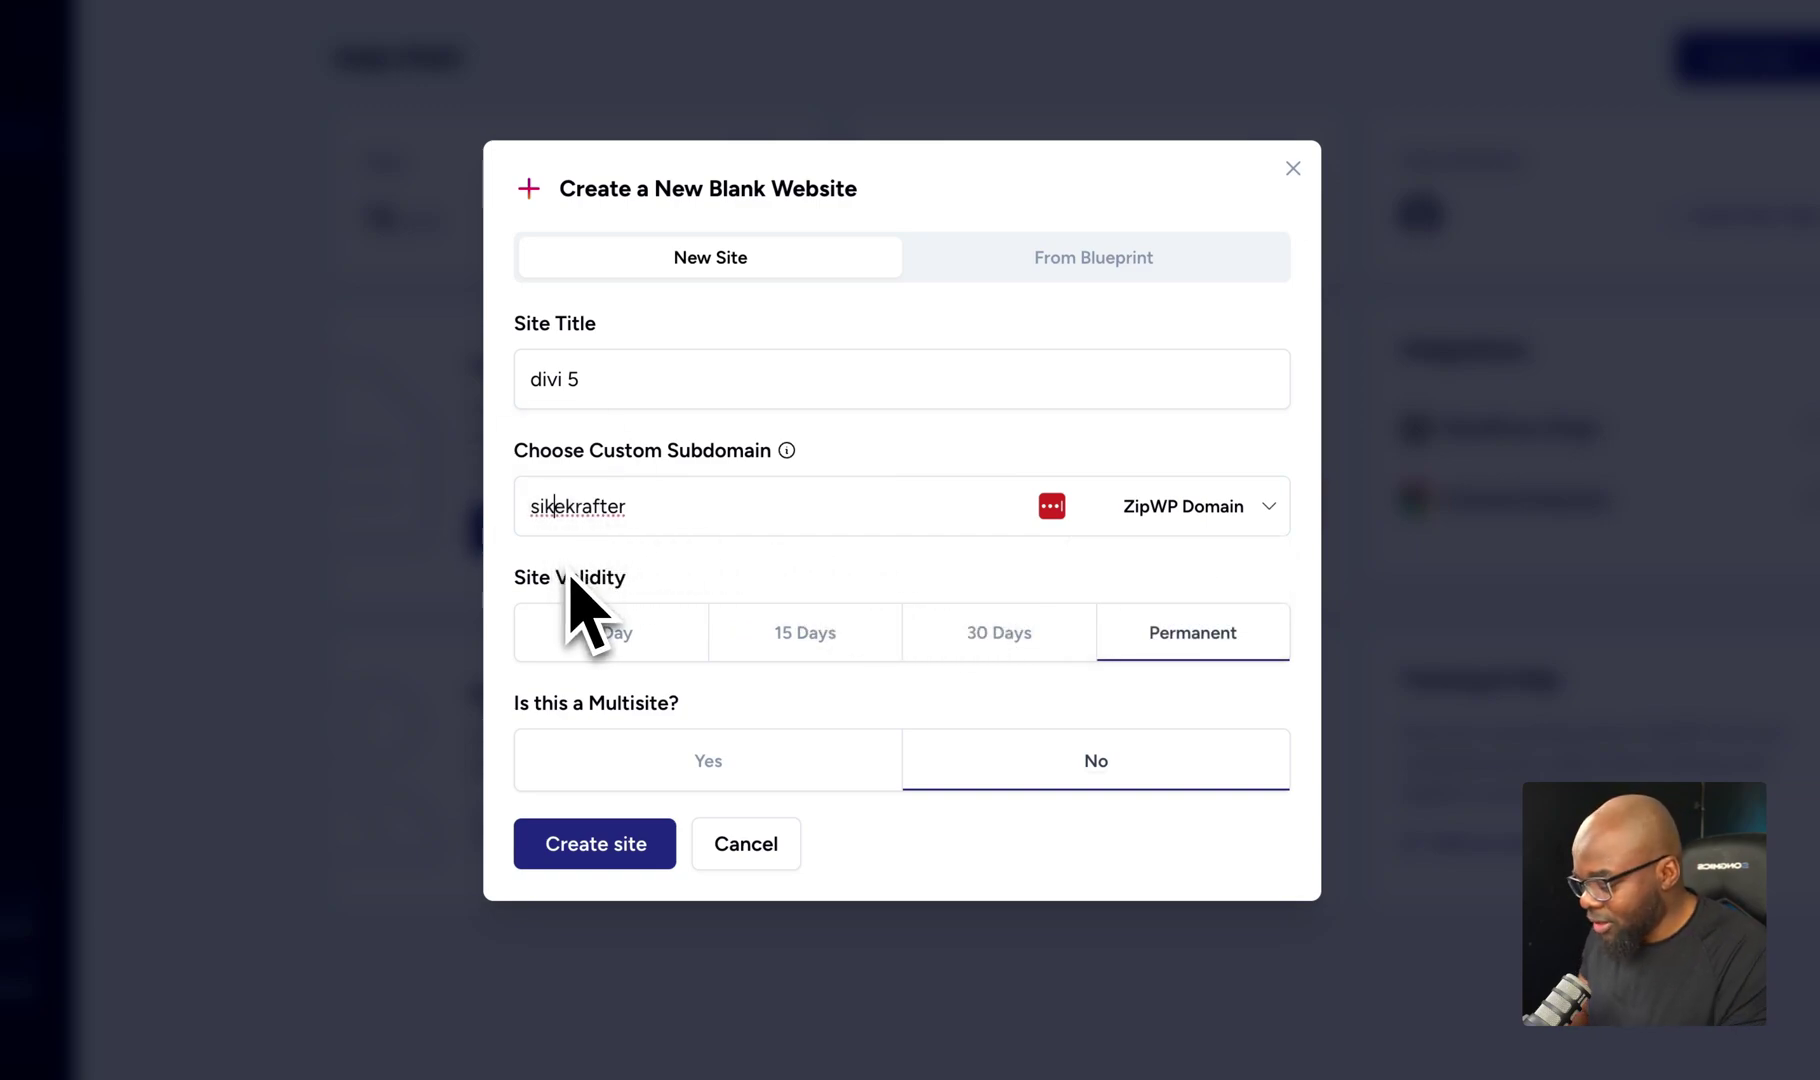
key("BackSpace")
type("t")
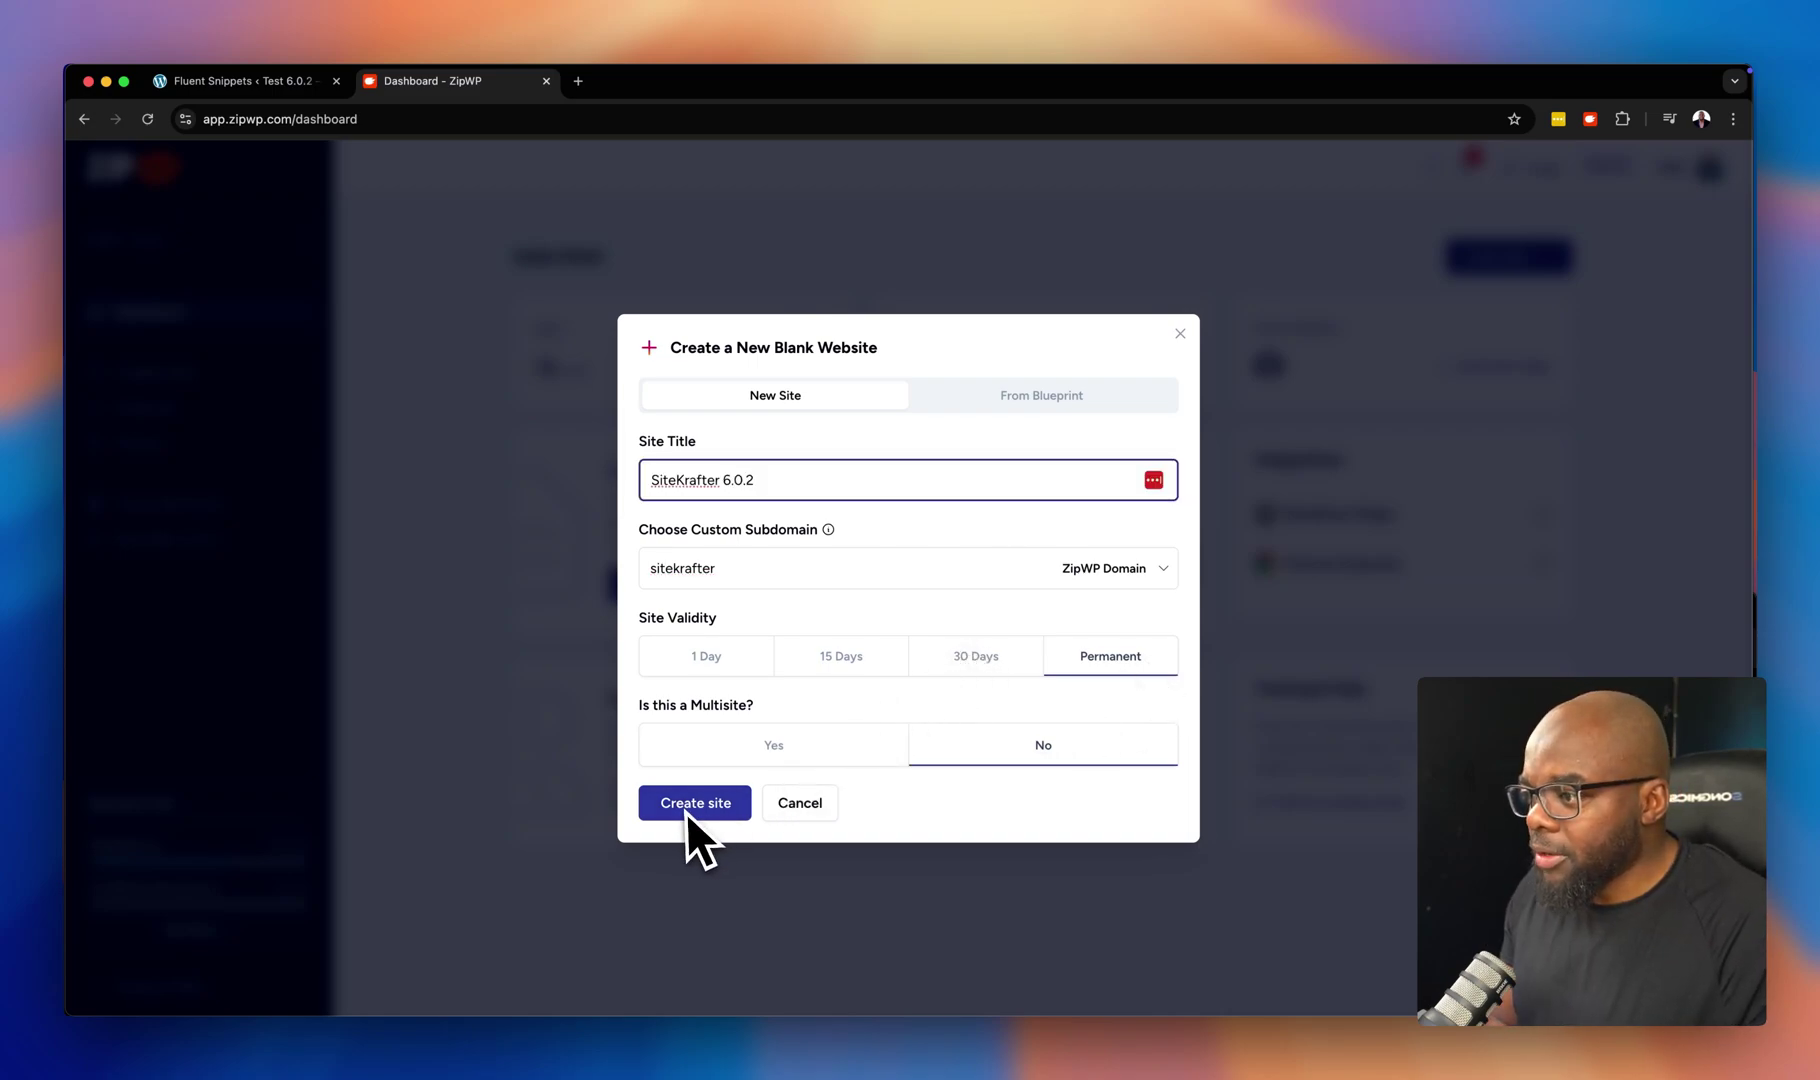
left_click(690, 806)
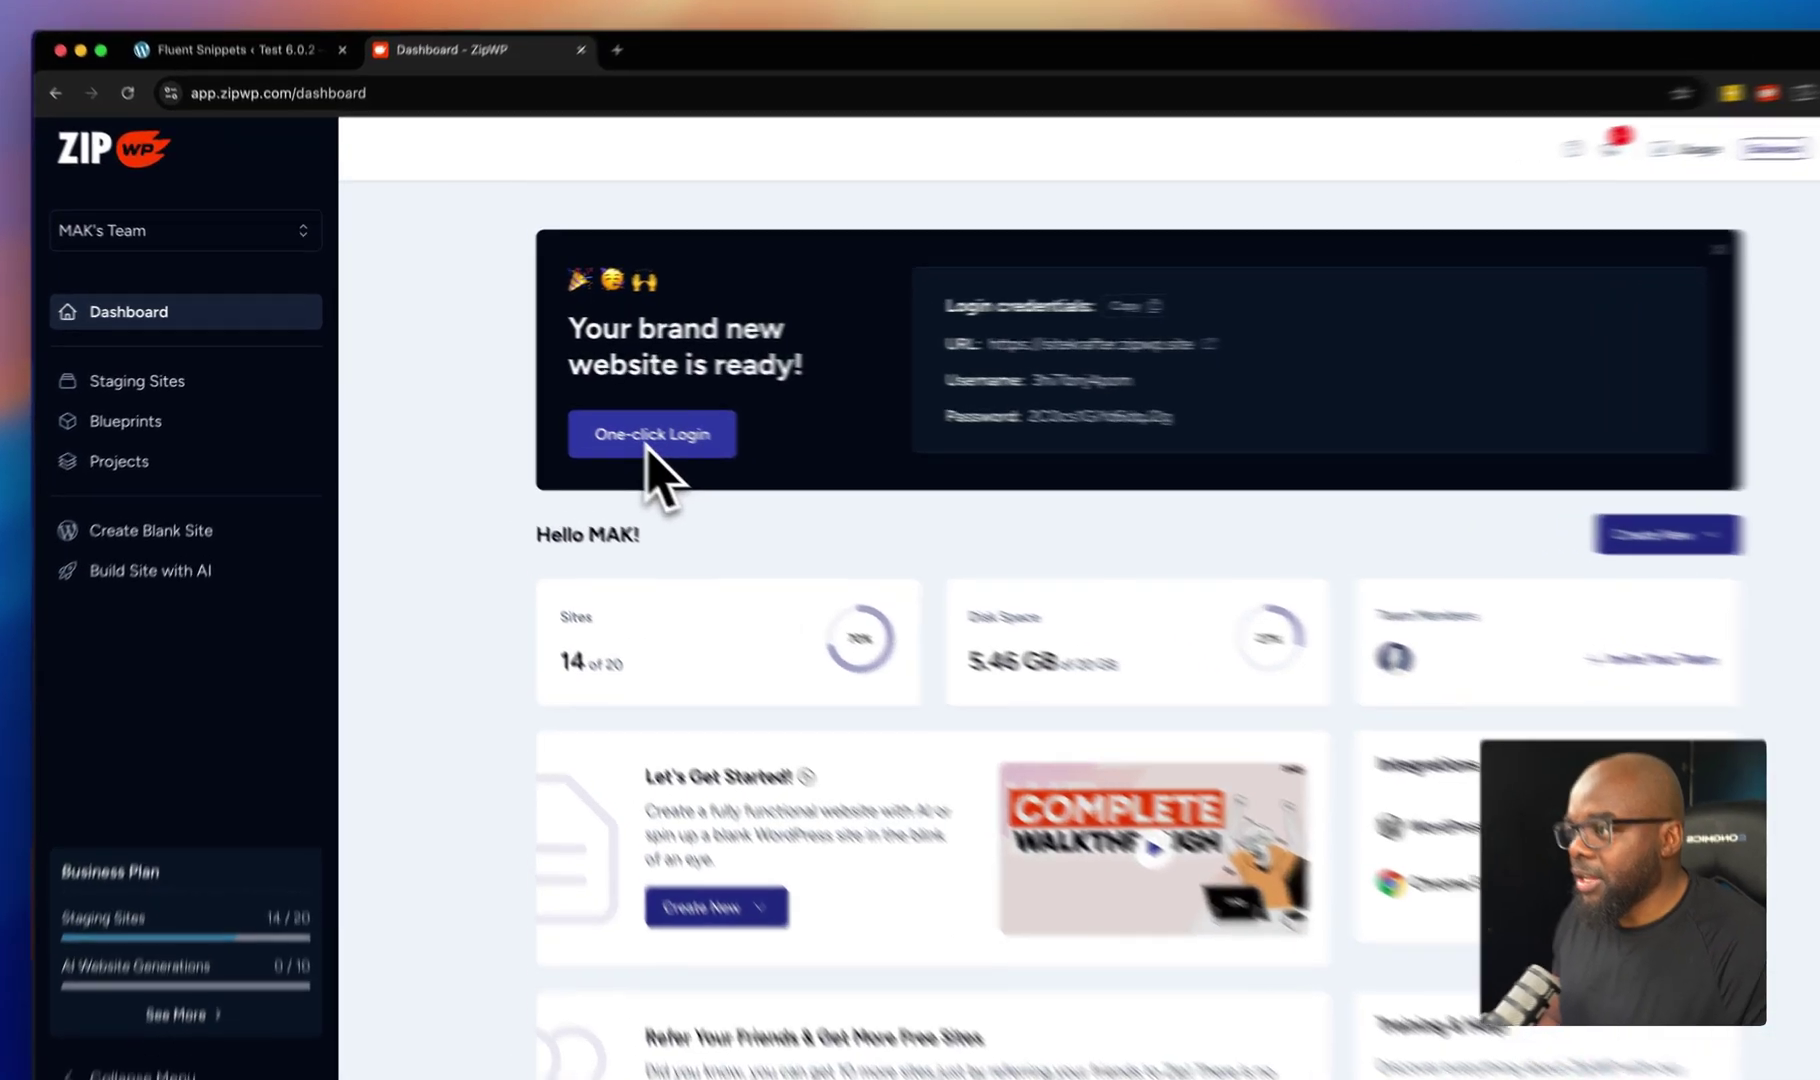
Log into the new site's WordPress admin with one-click login and dismiss the Welcome panel
left_click(648, 442)
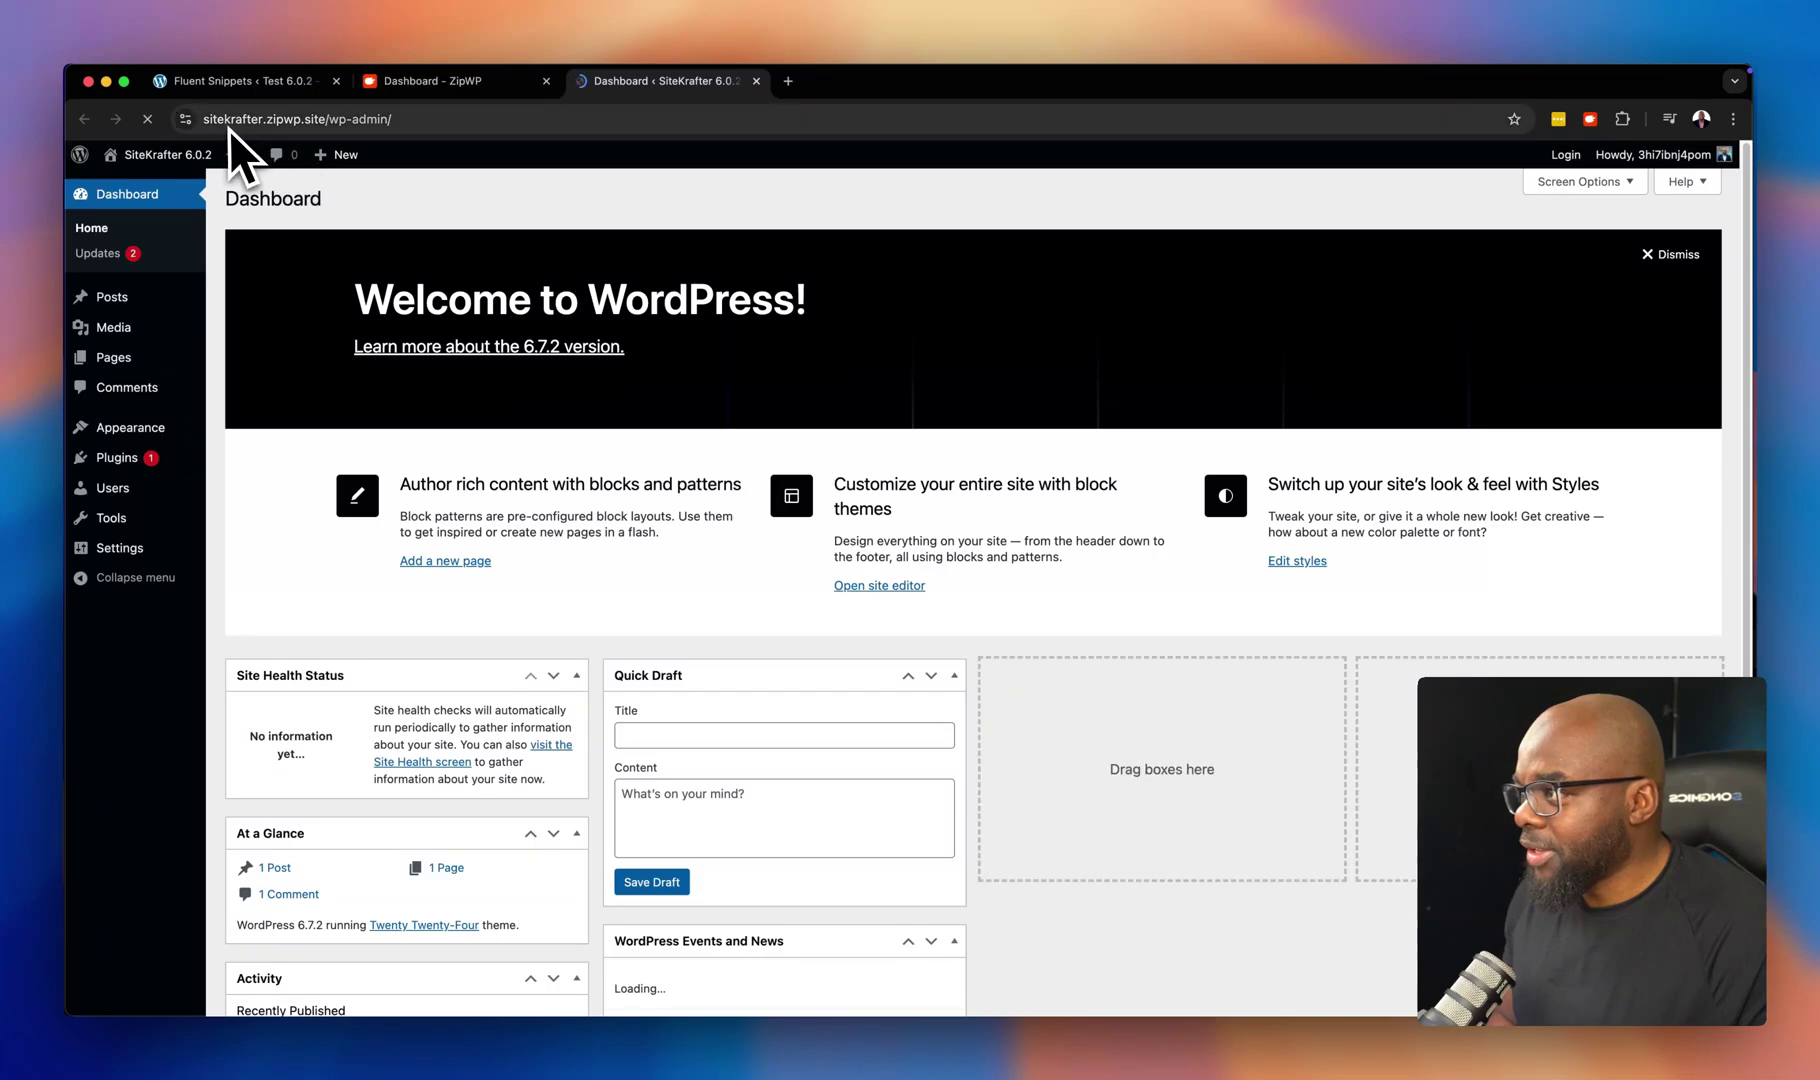
left_click_drag(210, 129, 446, 150)
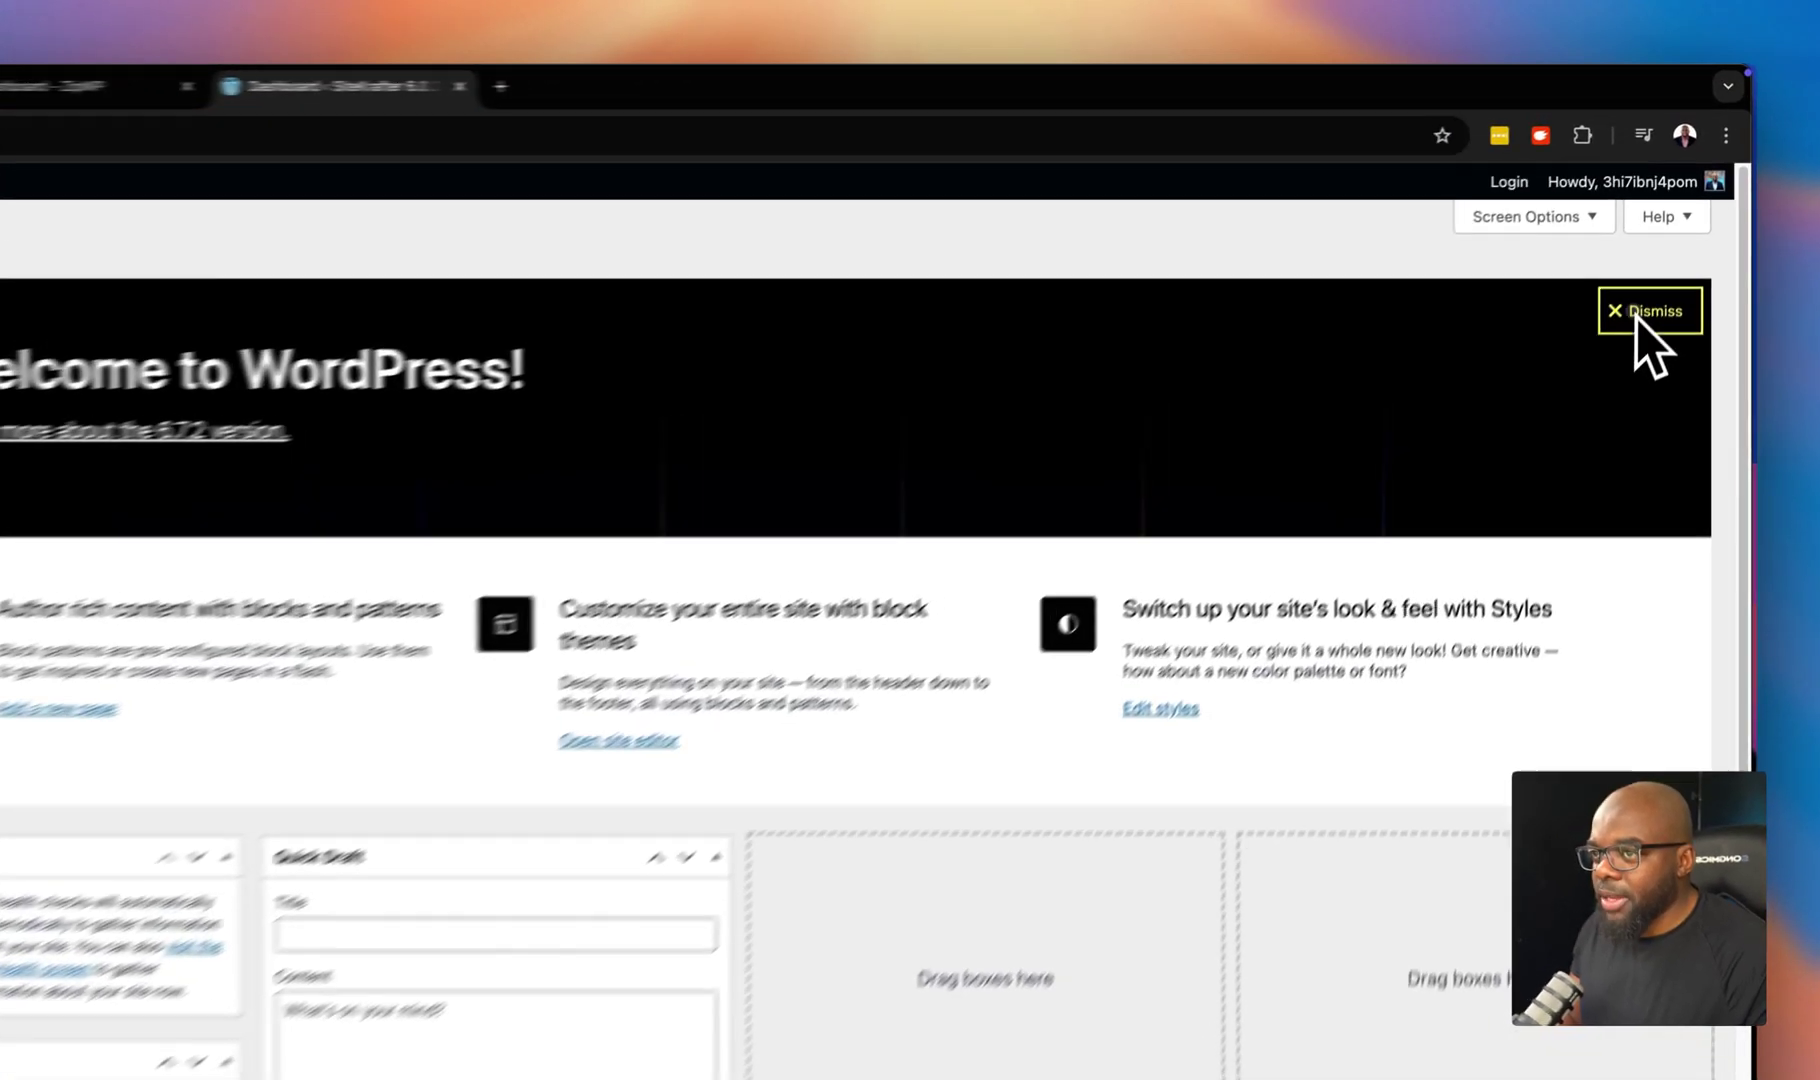
left_click(1670, 254)
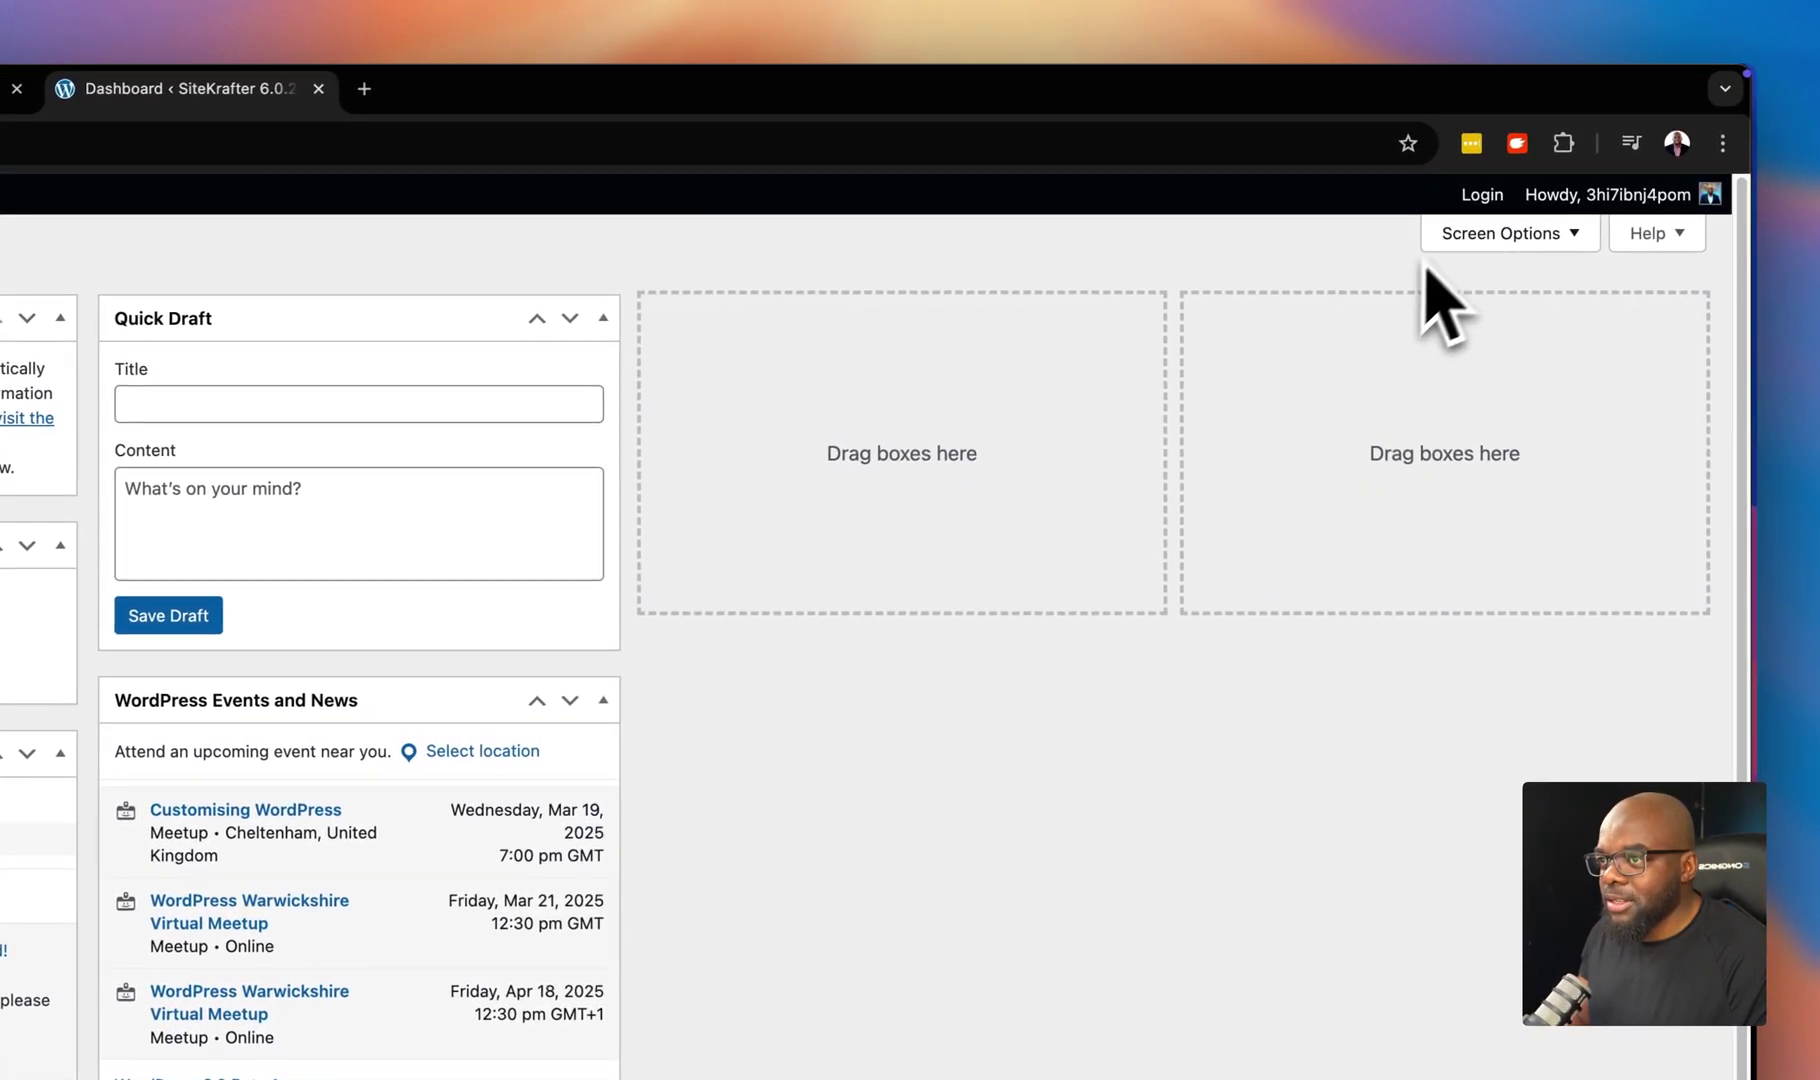
Hide the Site Health, At a Glance, Activity, Quick Draft and Events widgets in Screen Options
left_click(1503, 231)
left_click(215, 348)
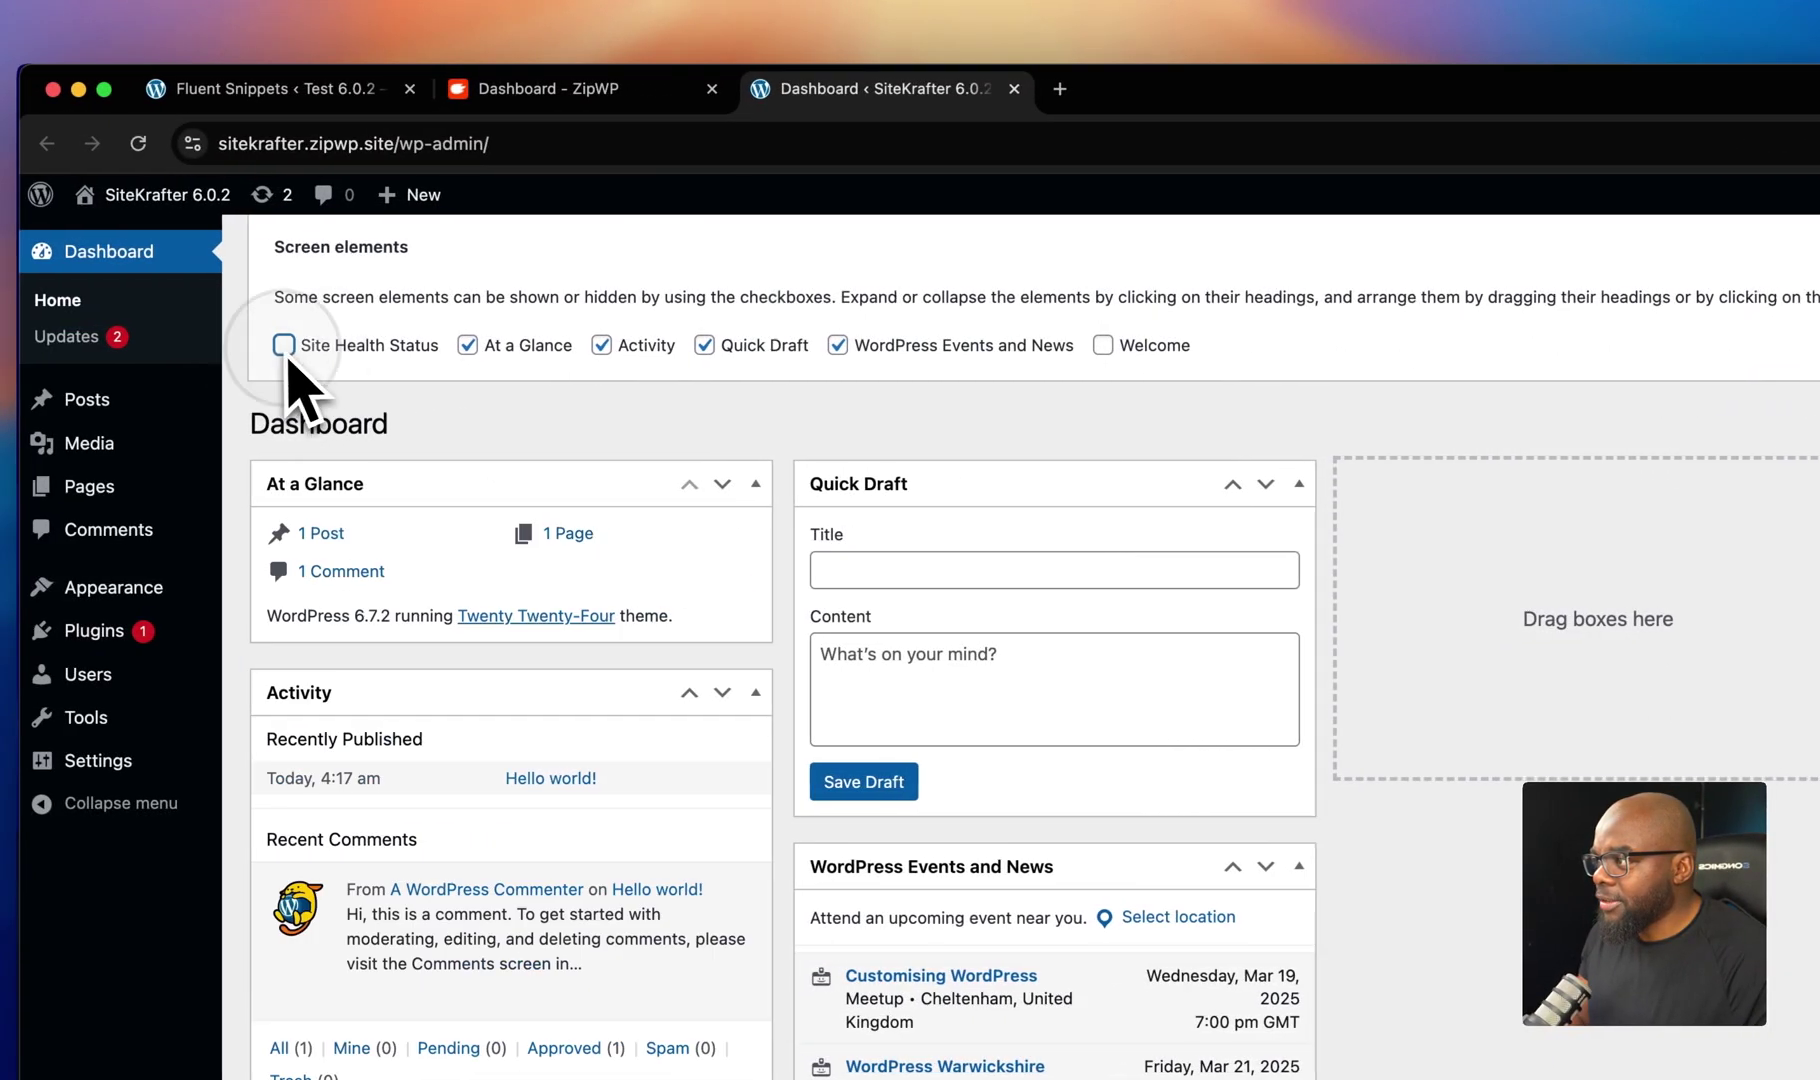
left_click(398, 348)
left_click(535, 348)
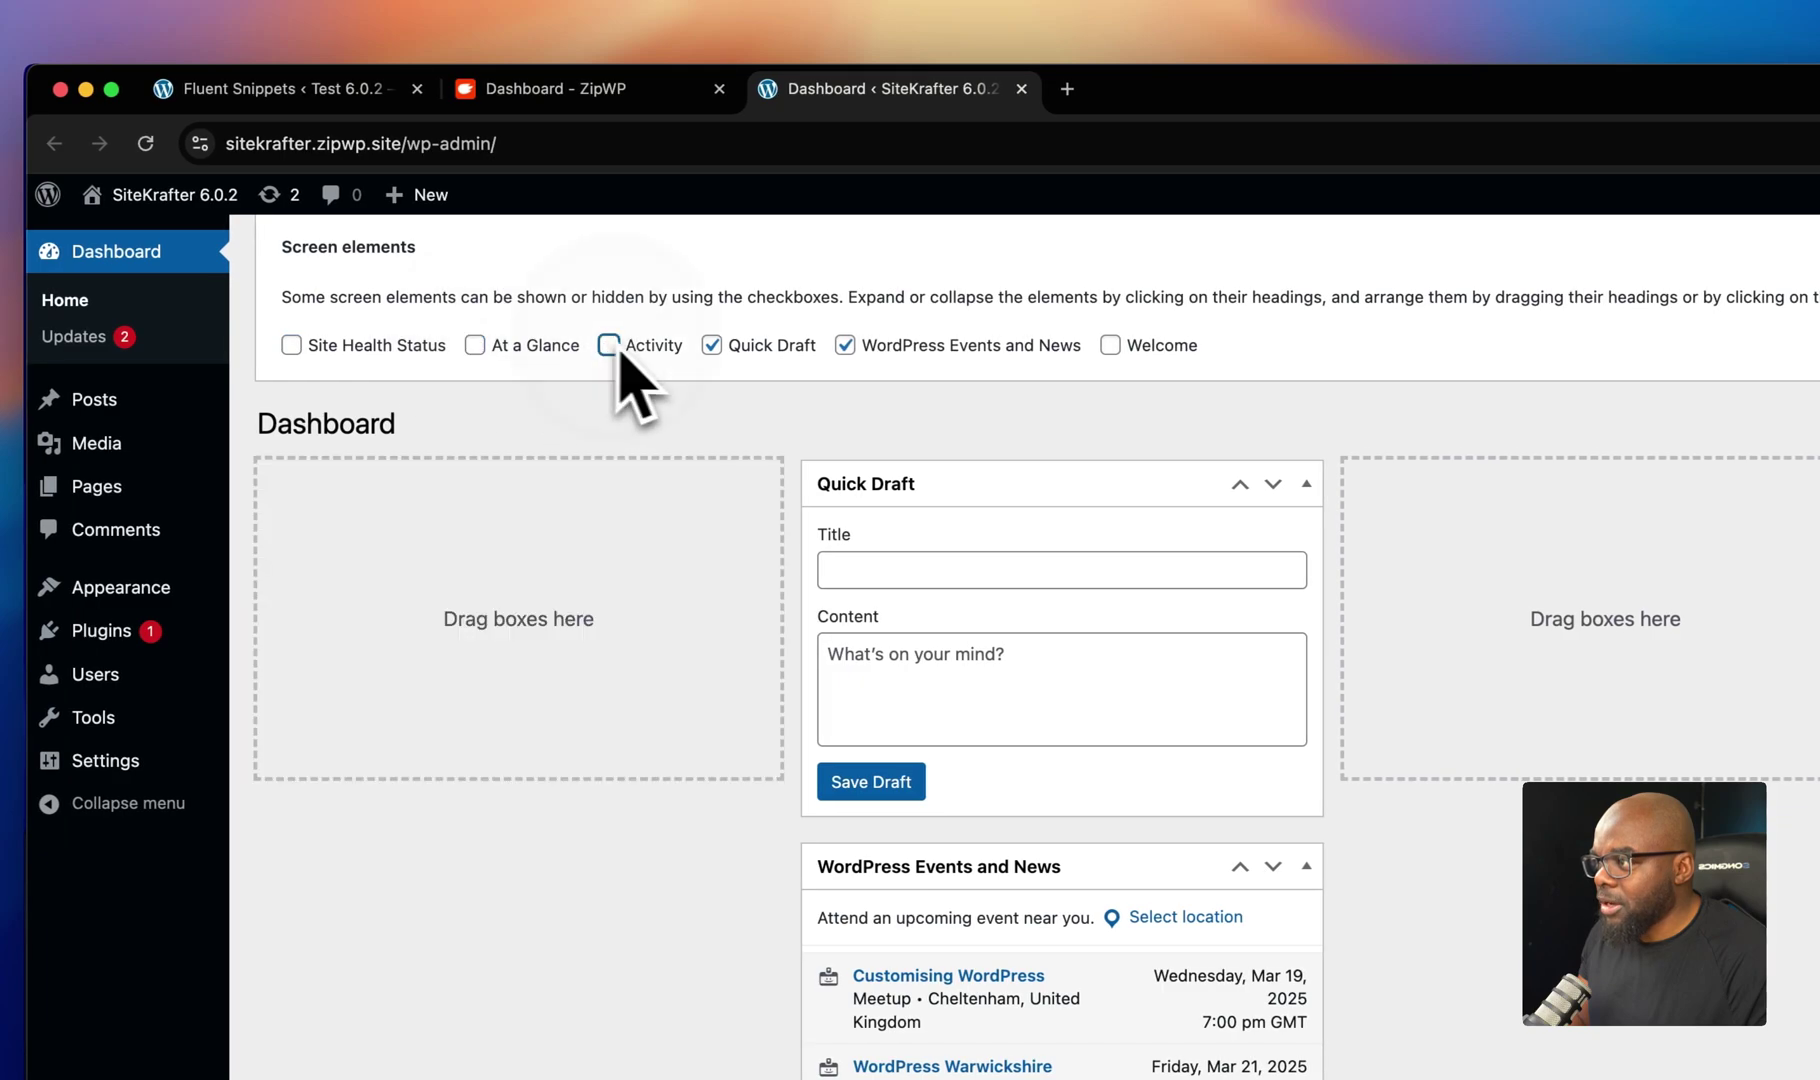
left_click(711, 345)
left_click(845, 345)
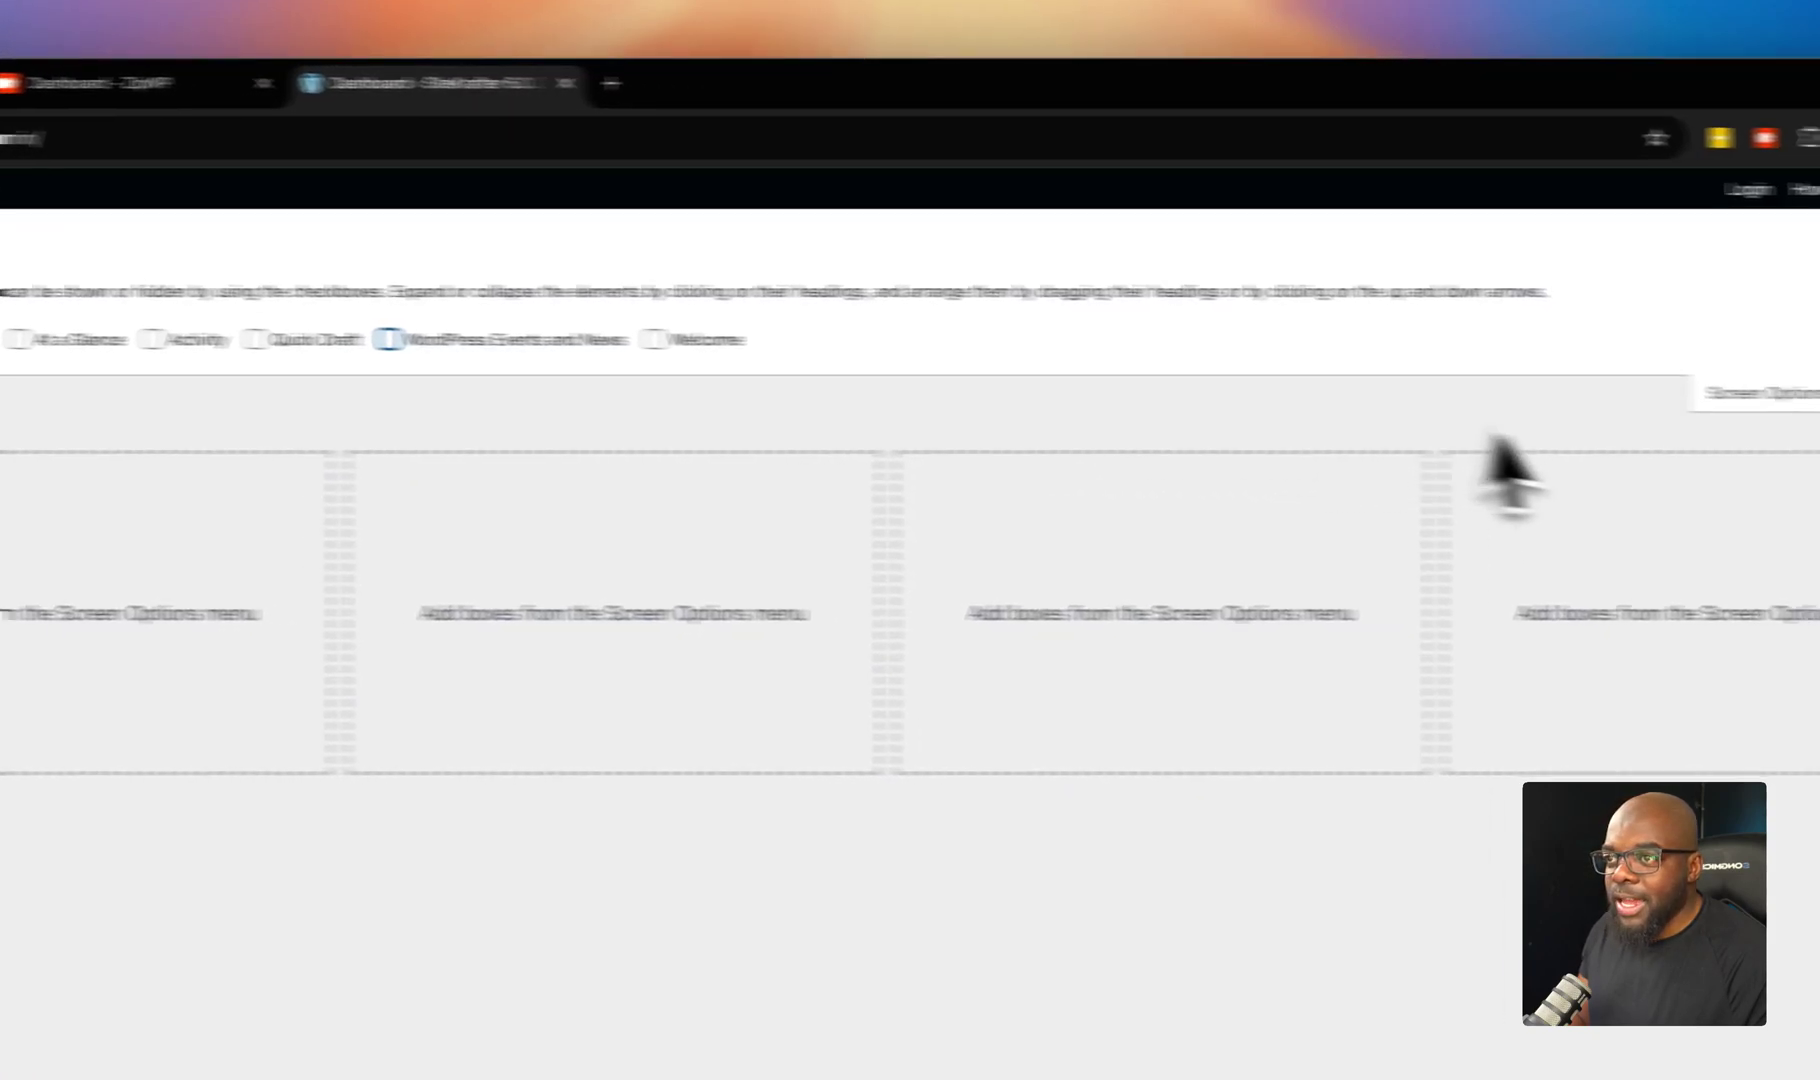
left_click(1560, 390)
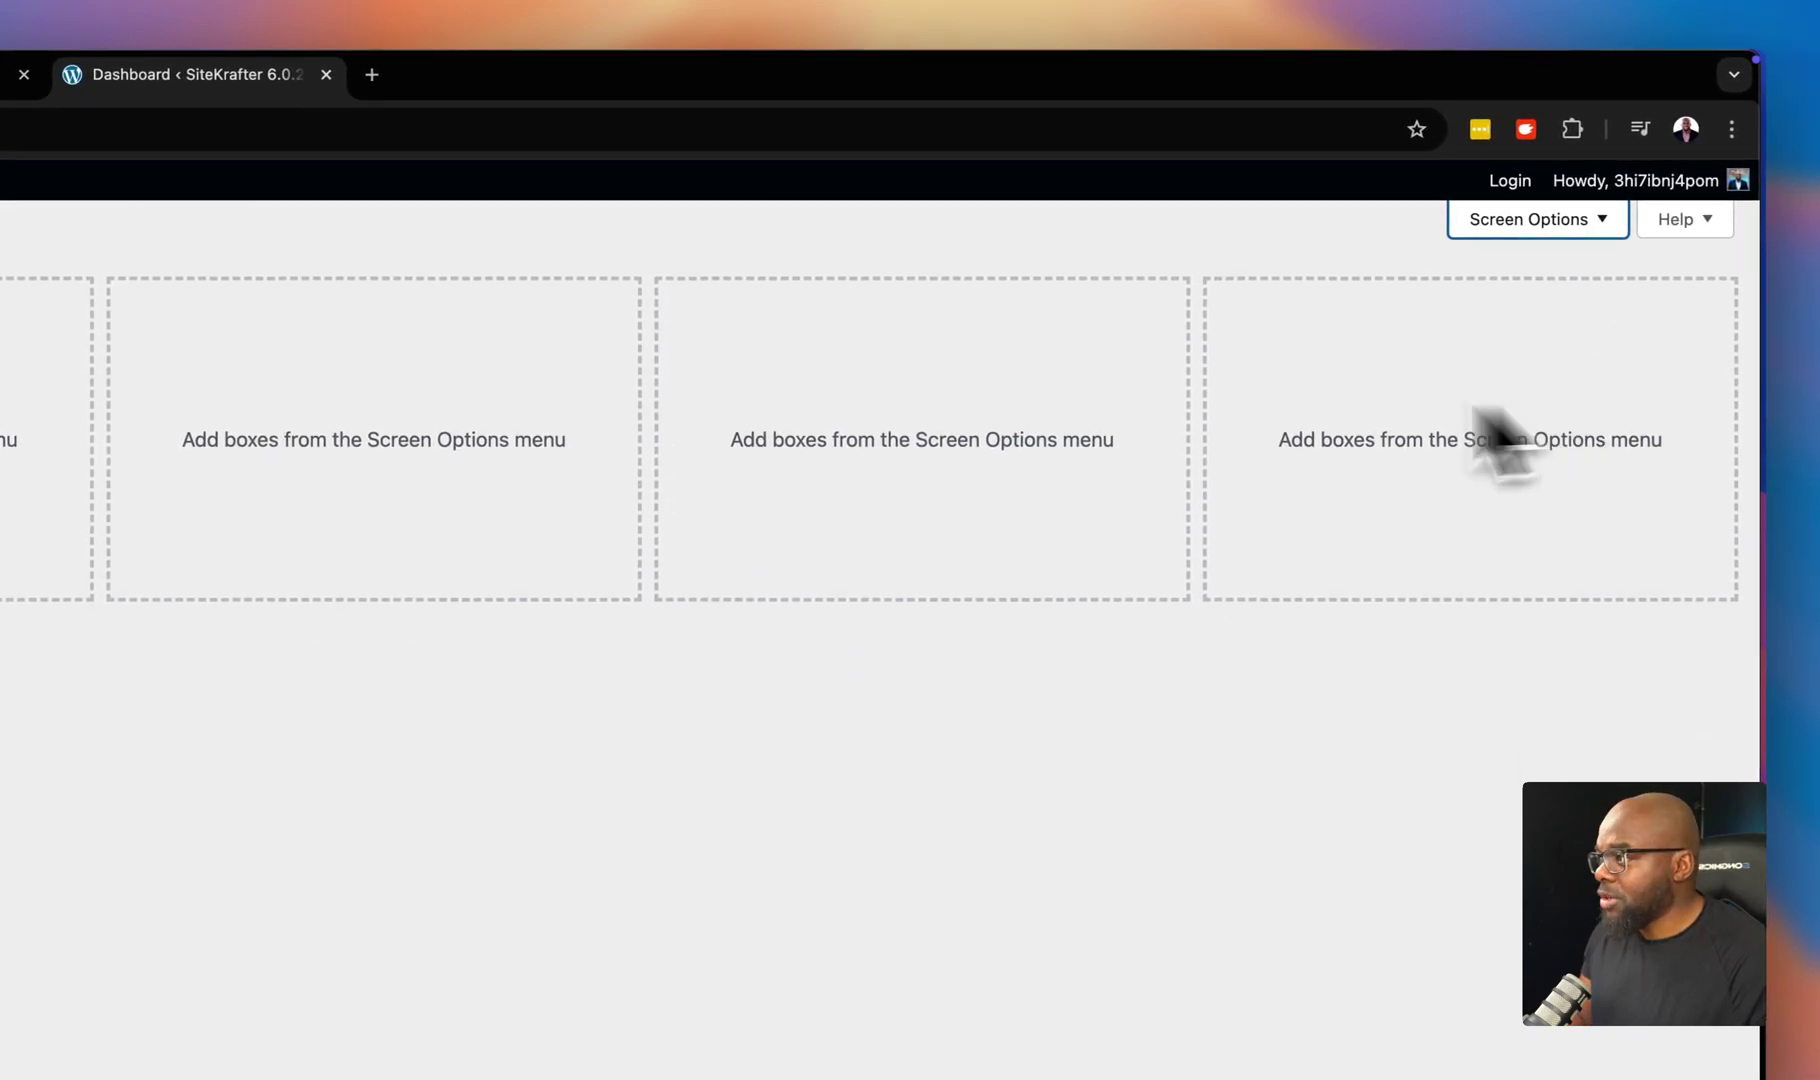
mouse_move(232, 488)
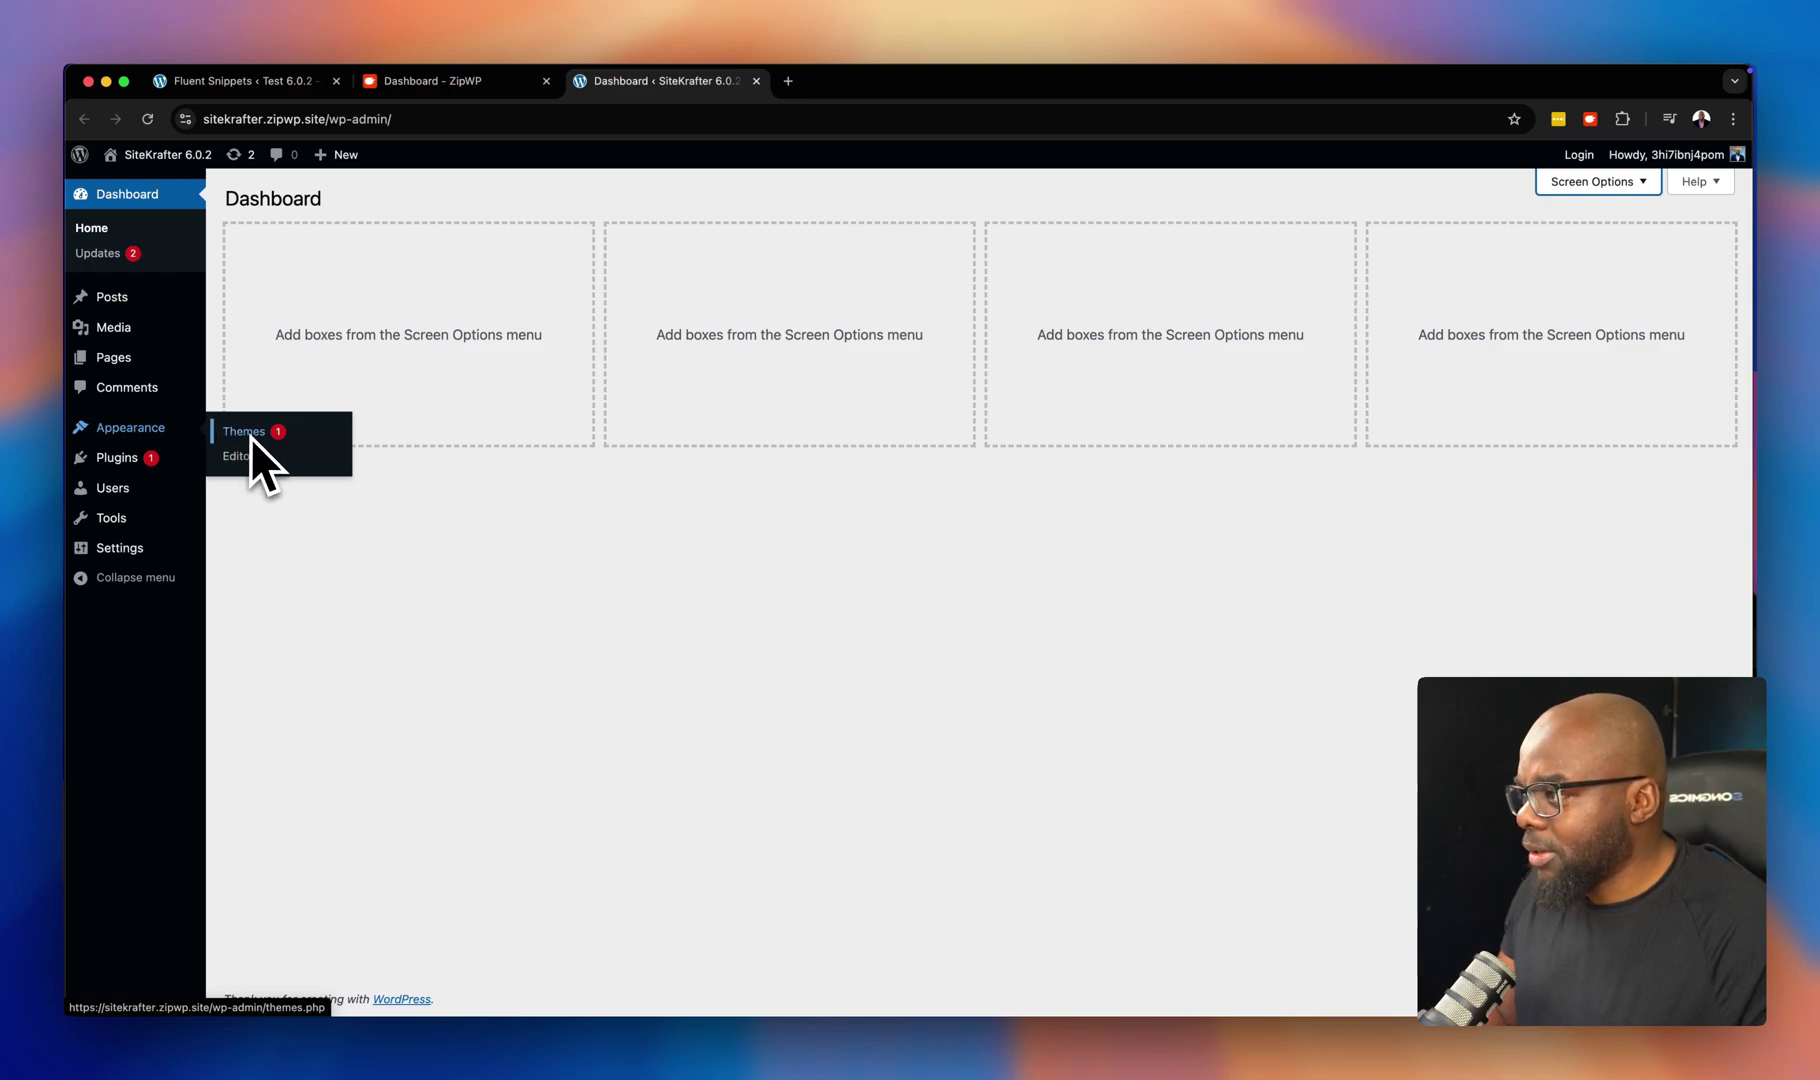
Upload the Divi_5 (3).zip theme and activate Divi
left_click(250, 437)
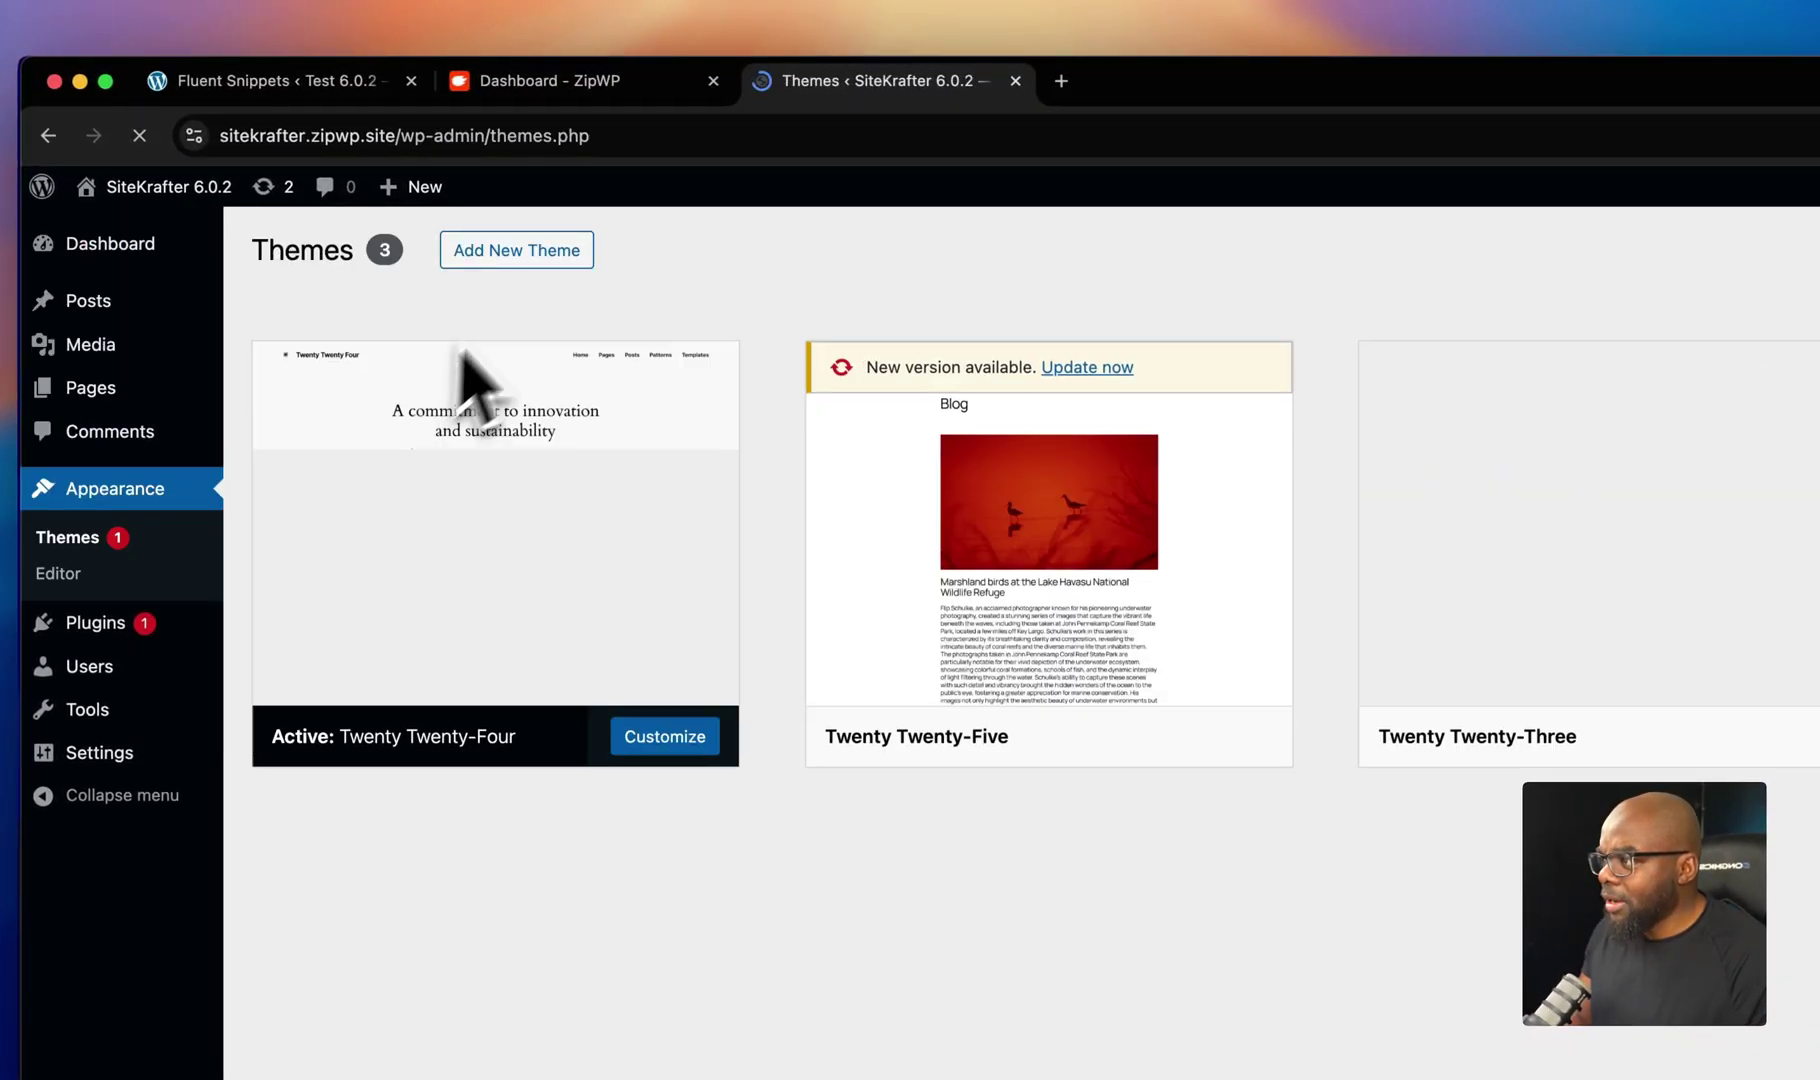
left_click(538, 268)
left_click(528, 264)
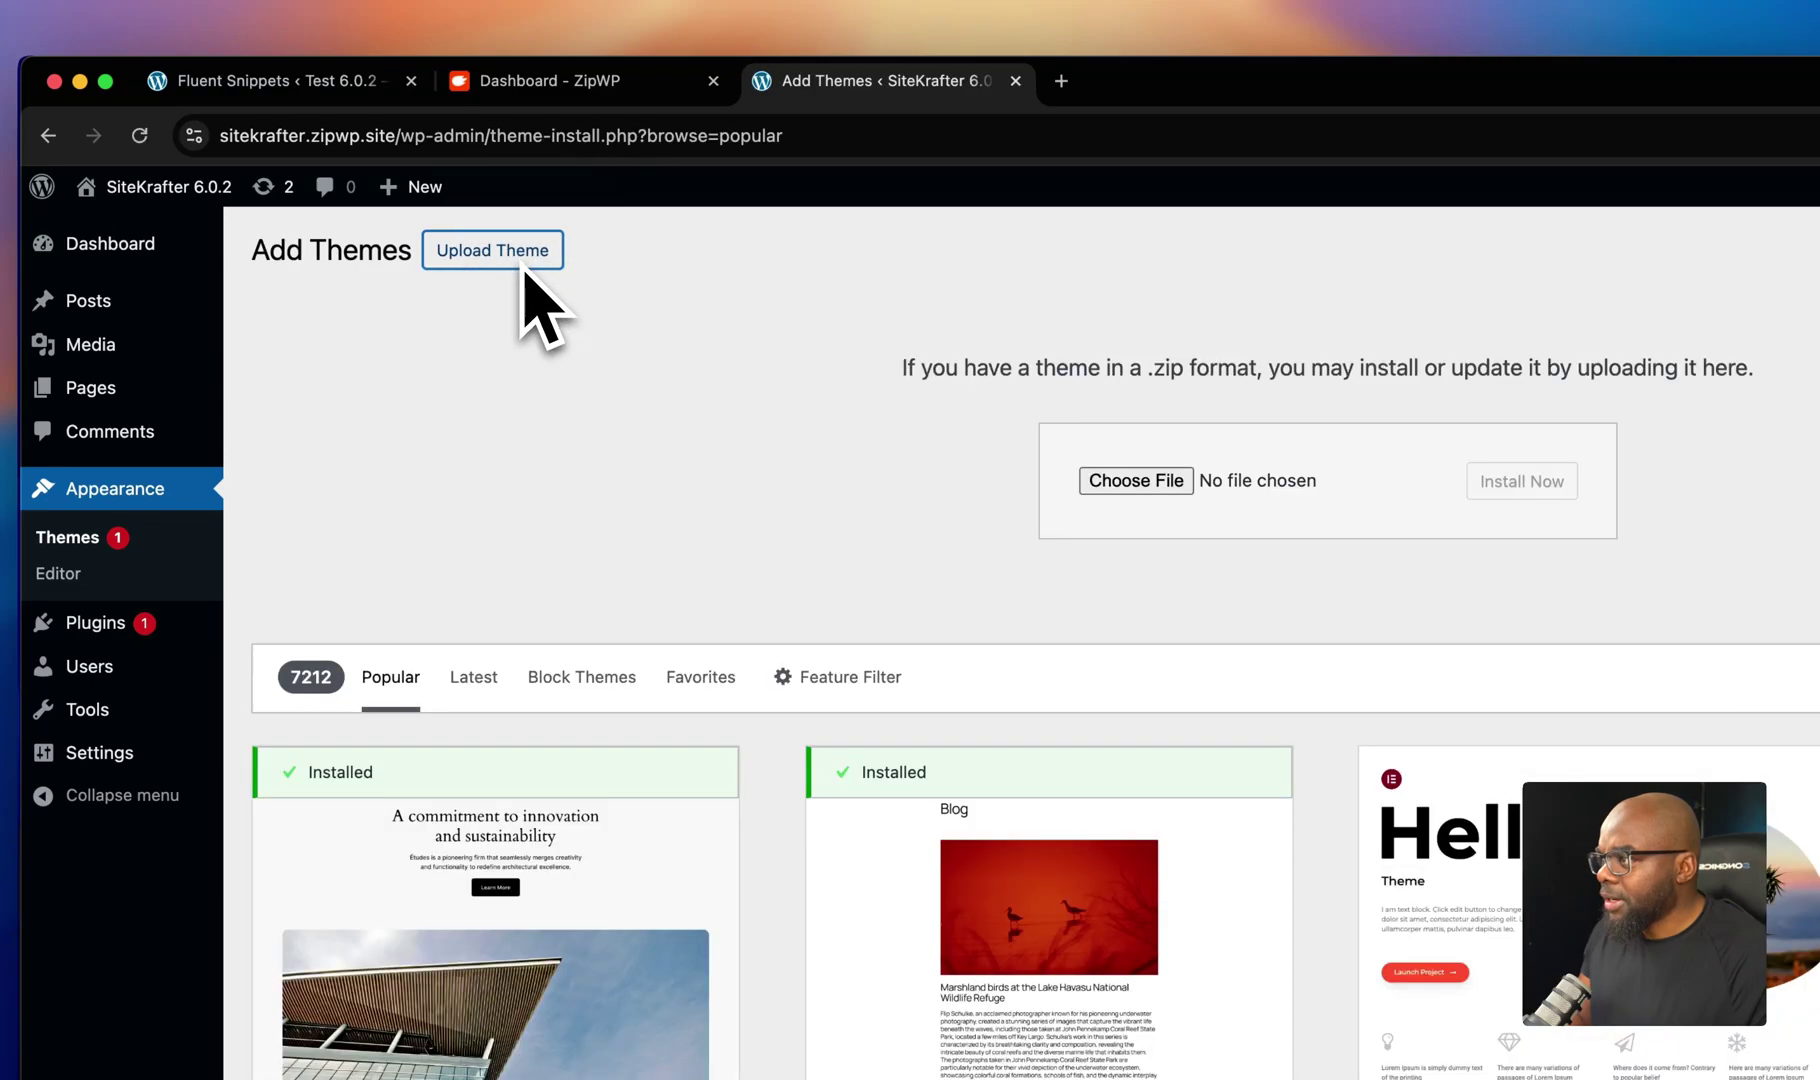
left_click(1135, 481)
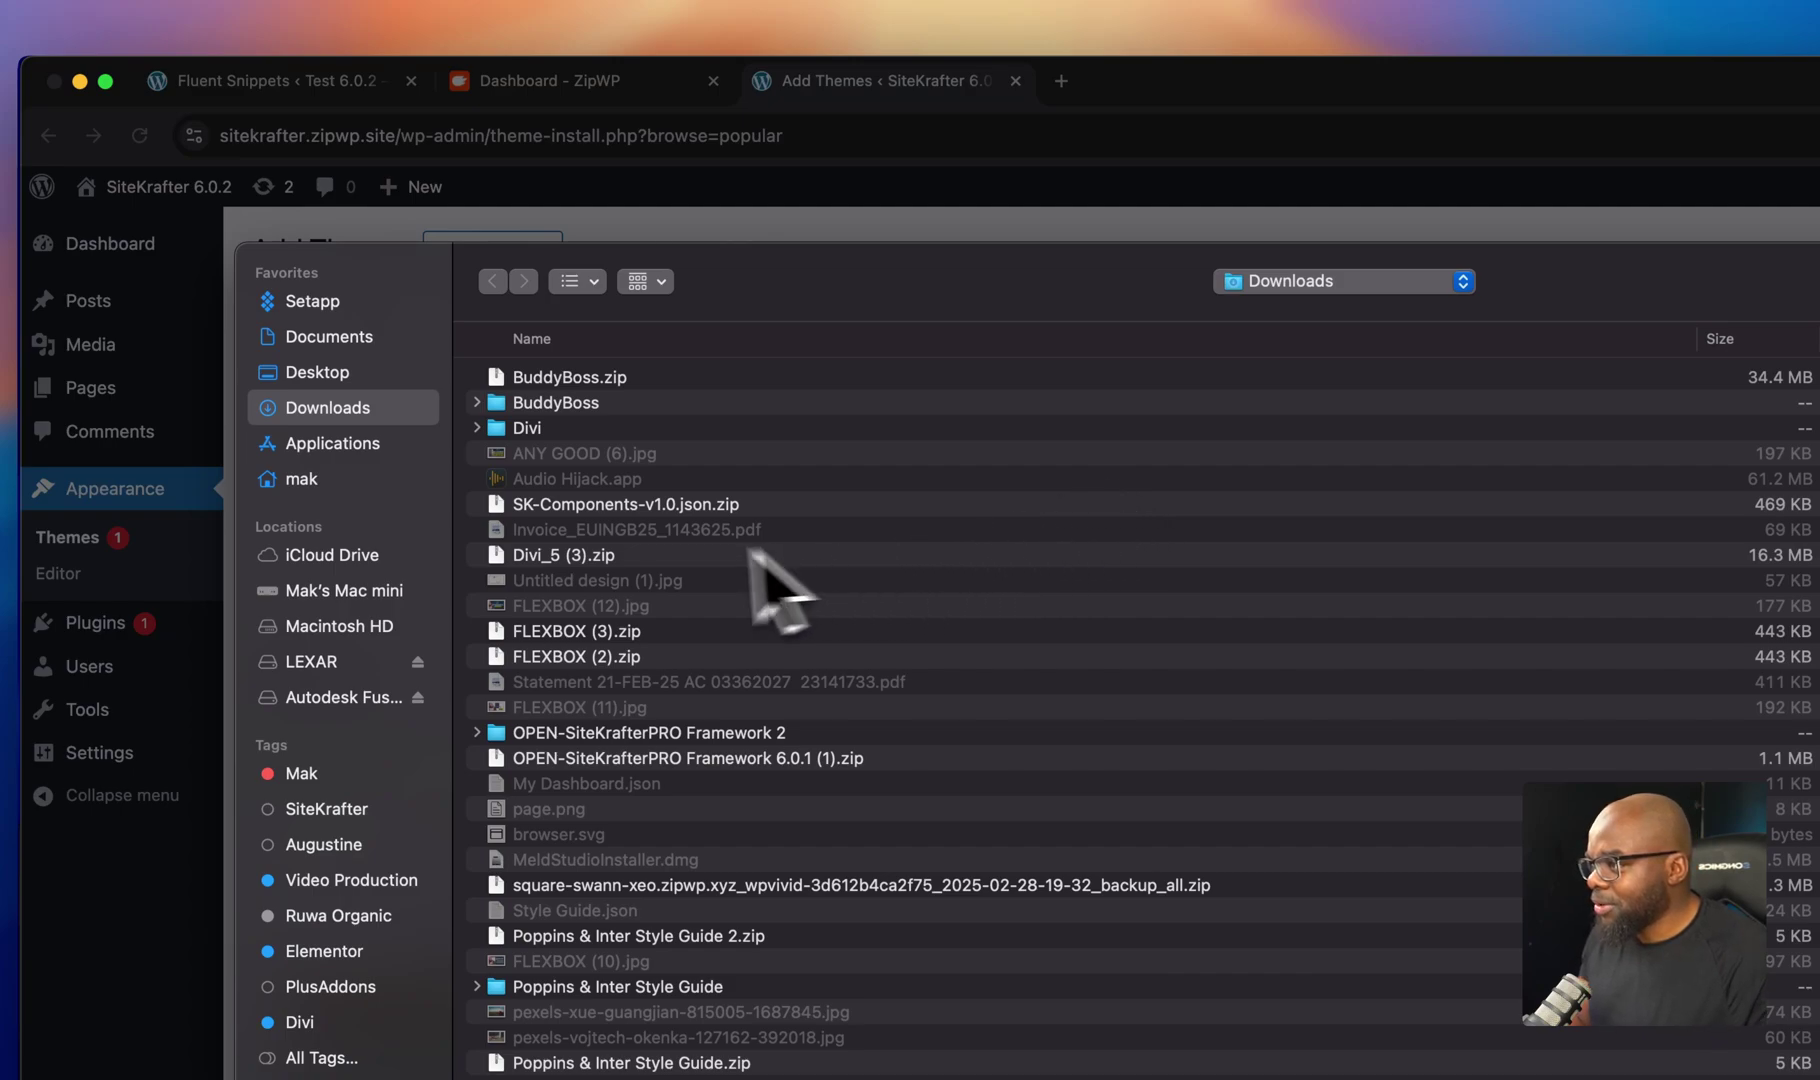
double_click(600, 555)
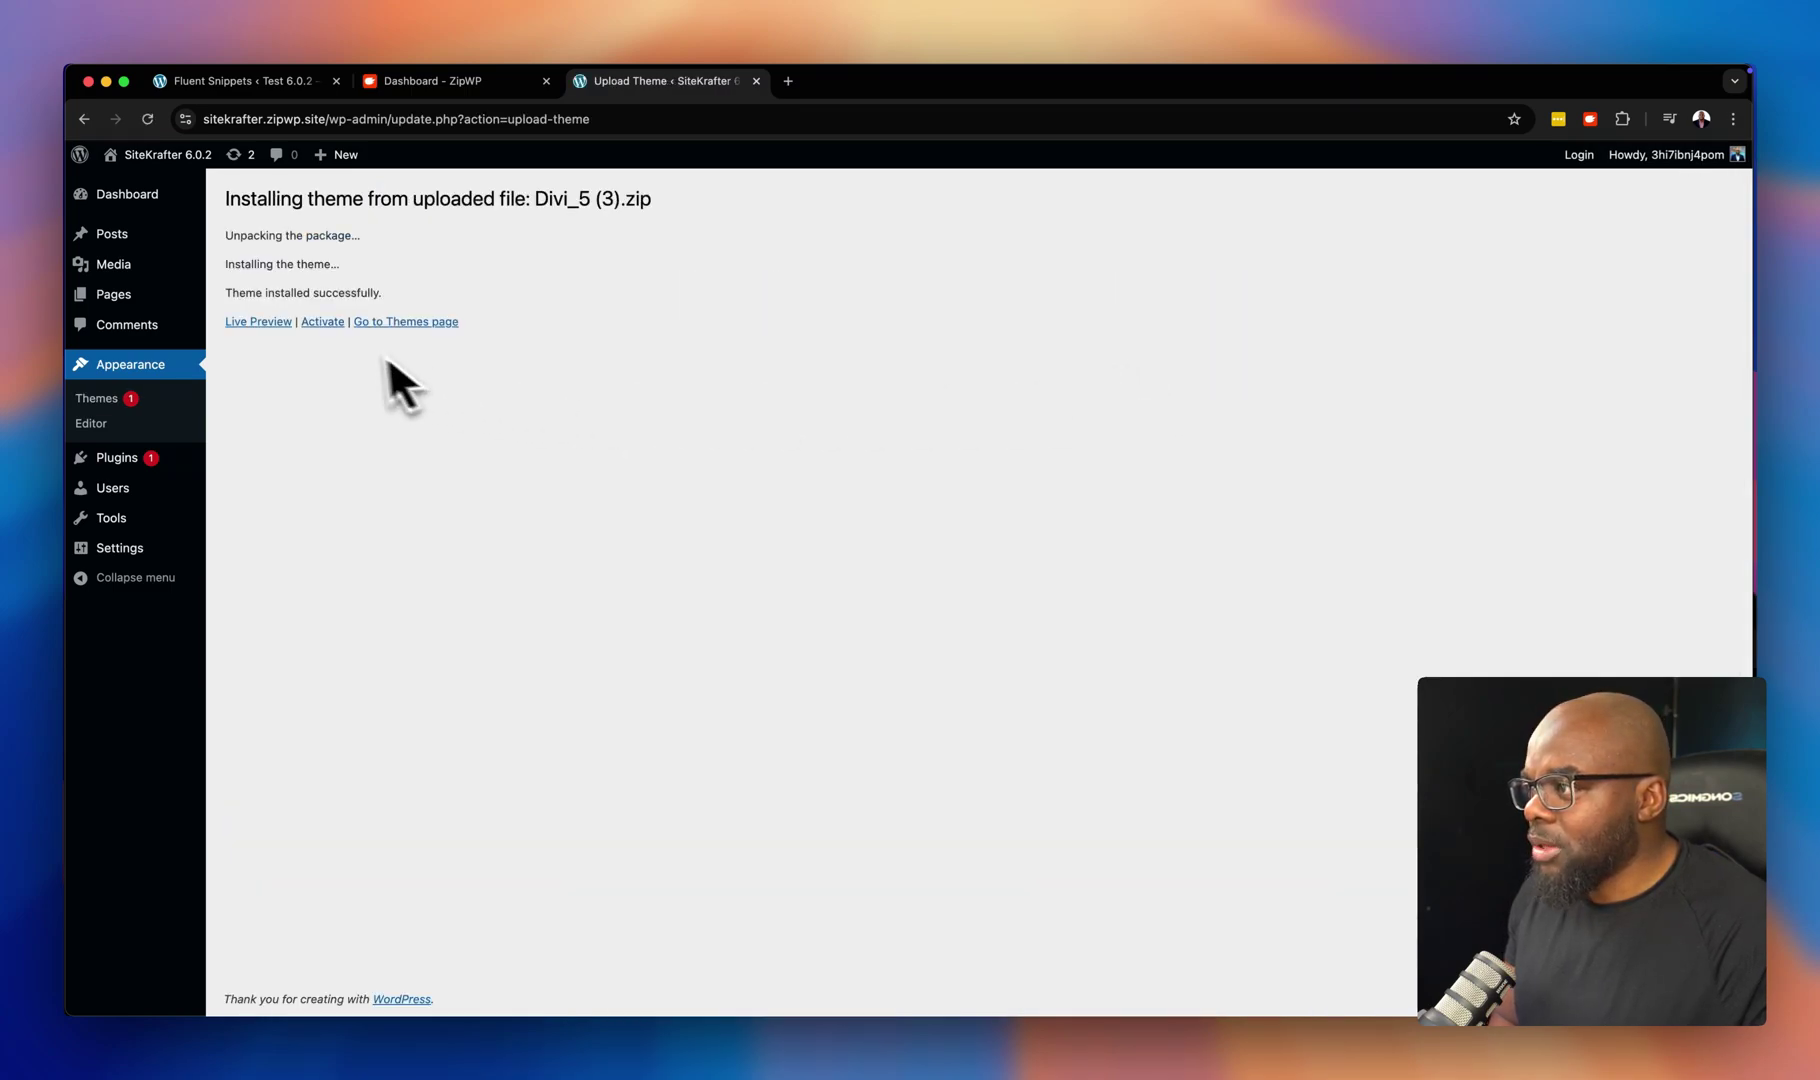
left_click(331, 325)
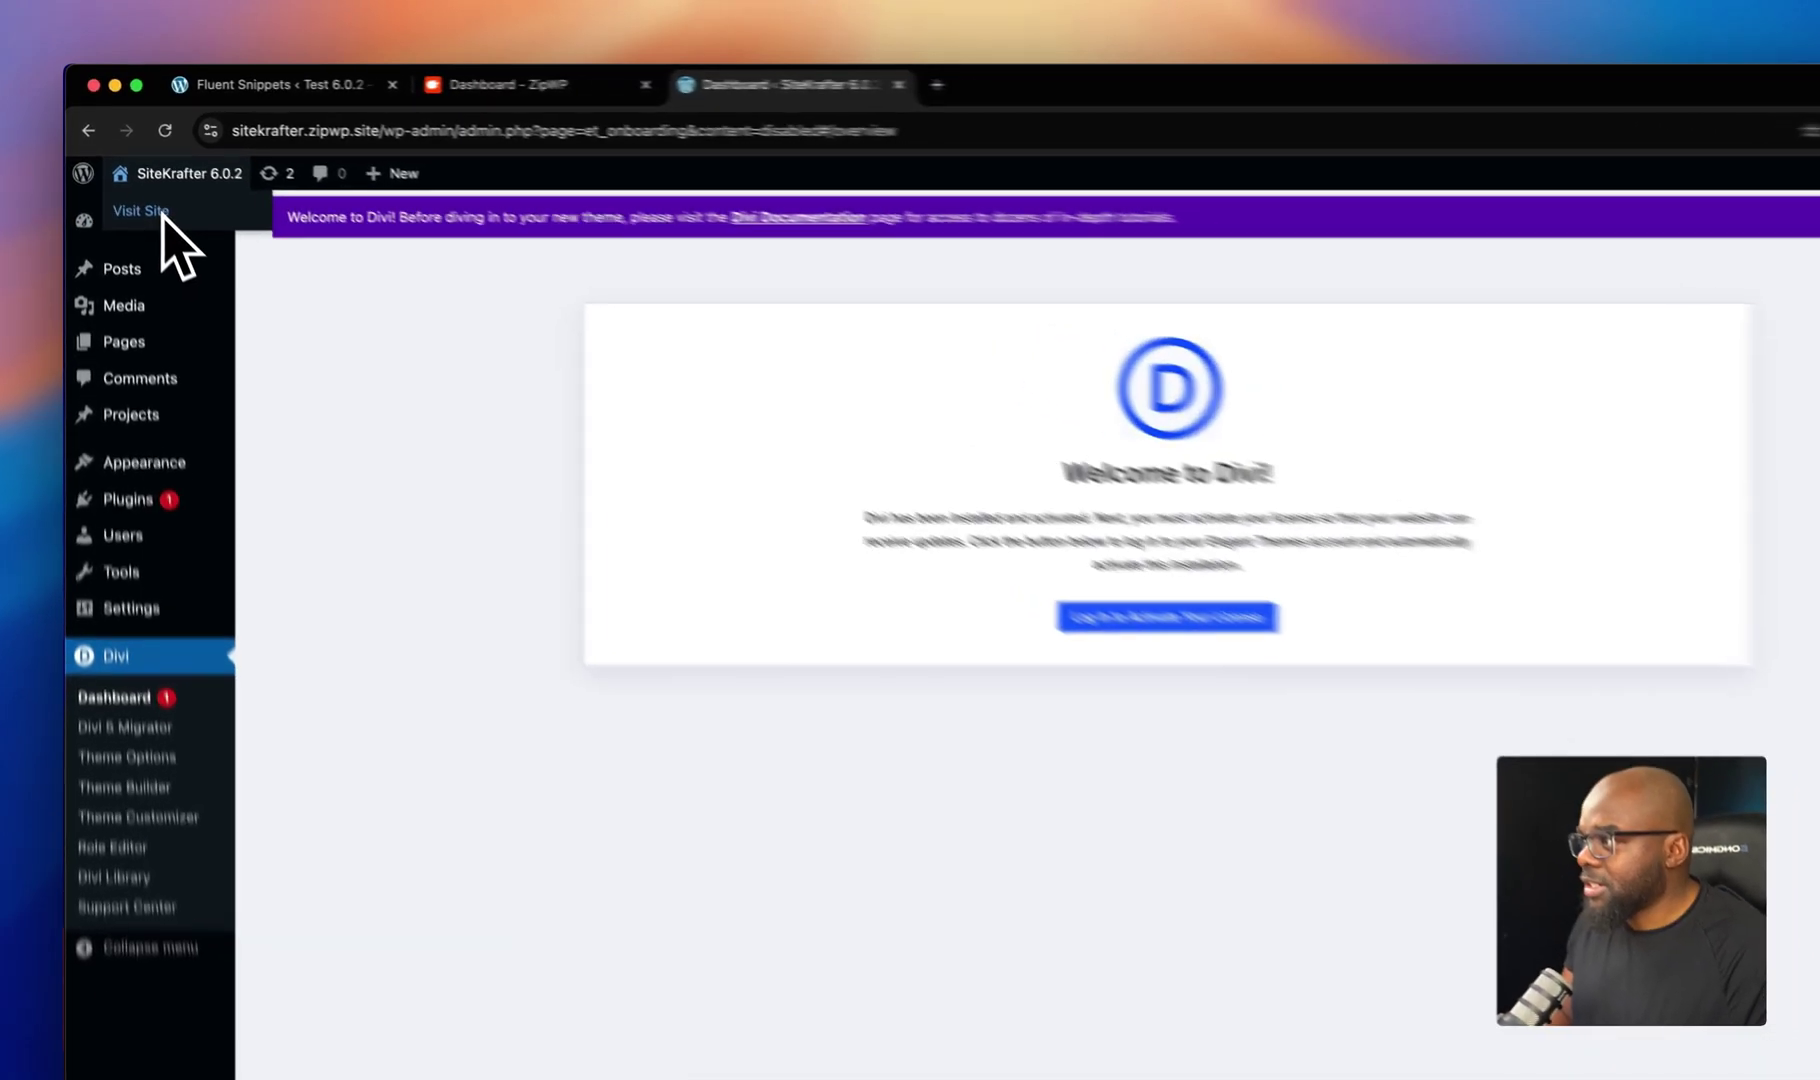
Preview the site's front page, then close it and return to the ZipWP dashboard
left_click(146, 188, "super")
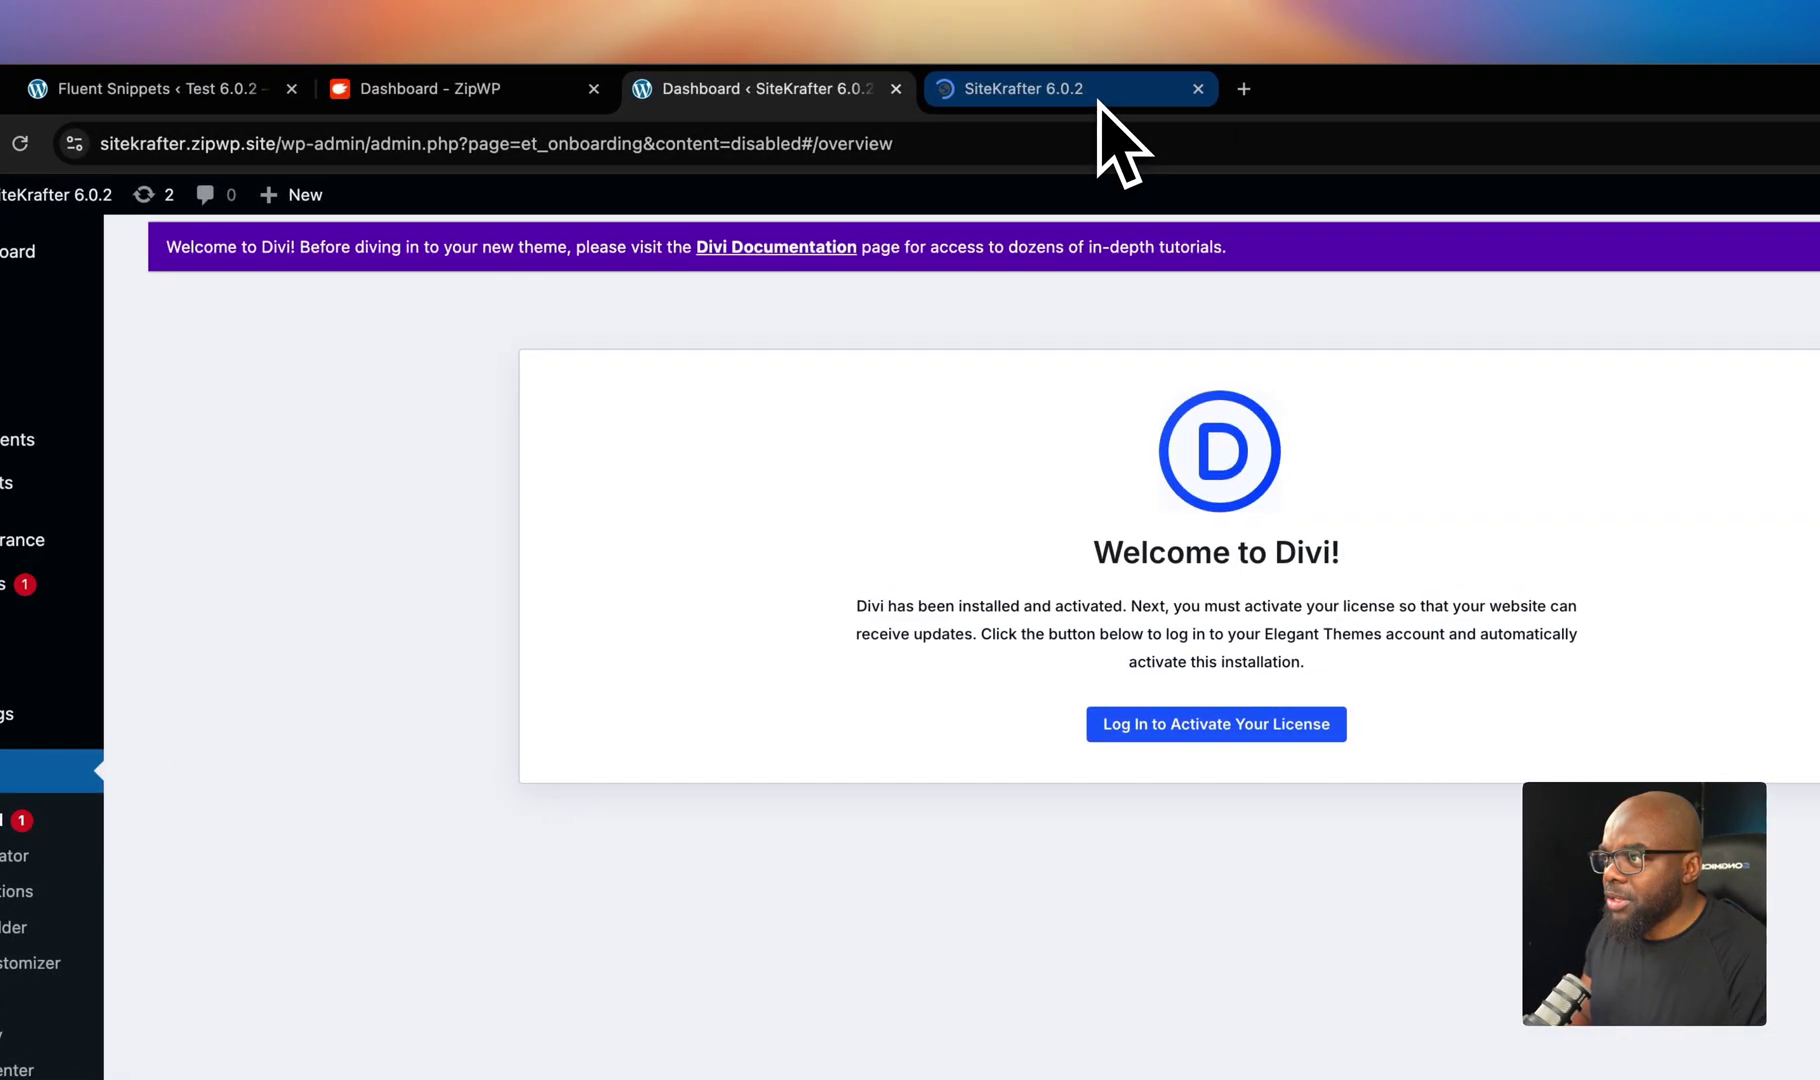
left_click(1122, 100)
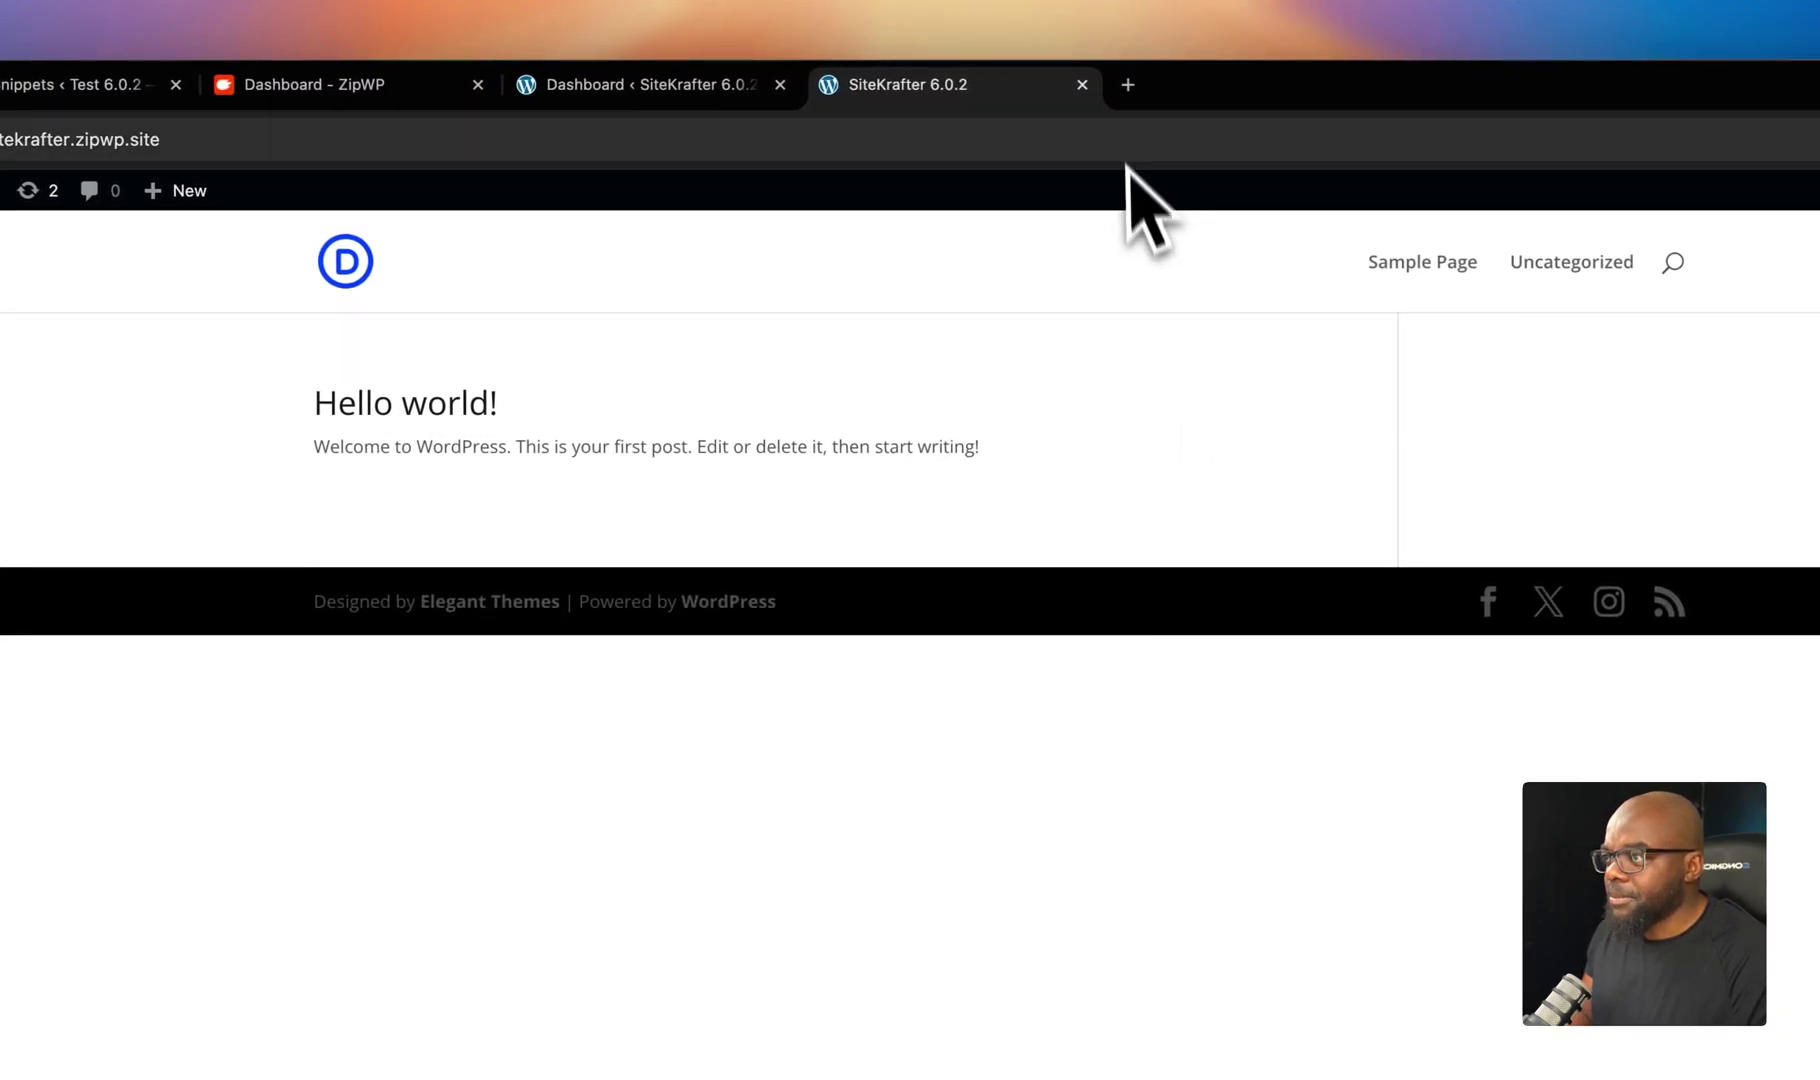
left_click(1087, 84)
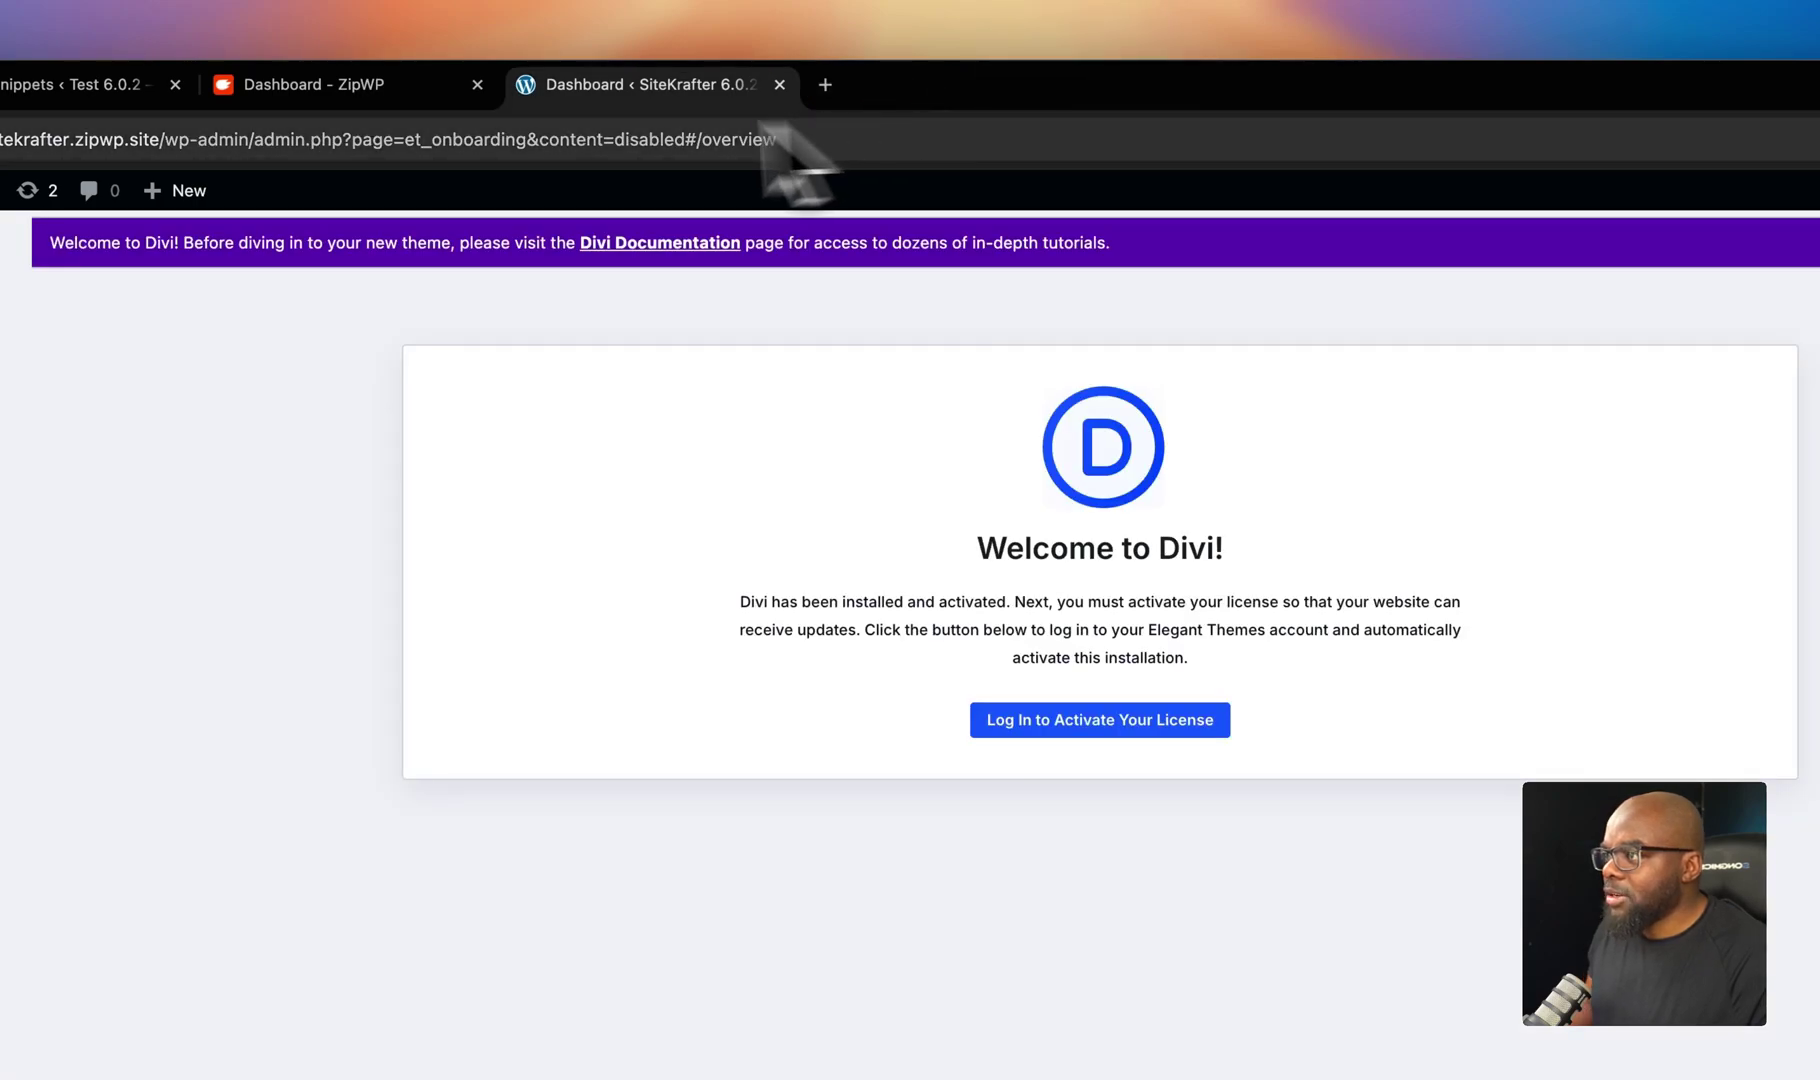
left_click(436, 90)
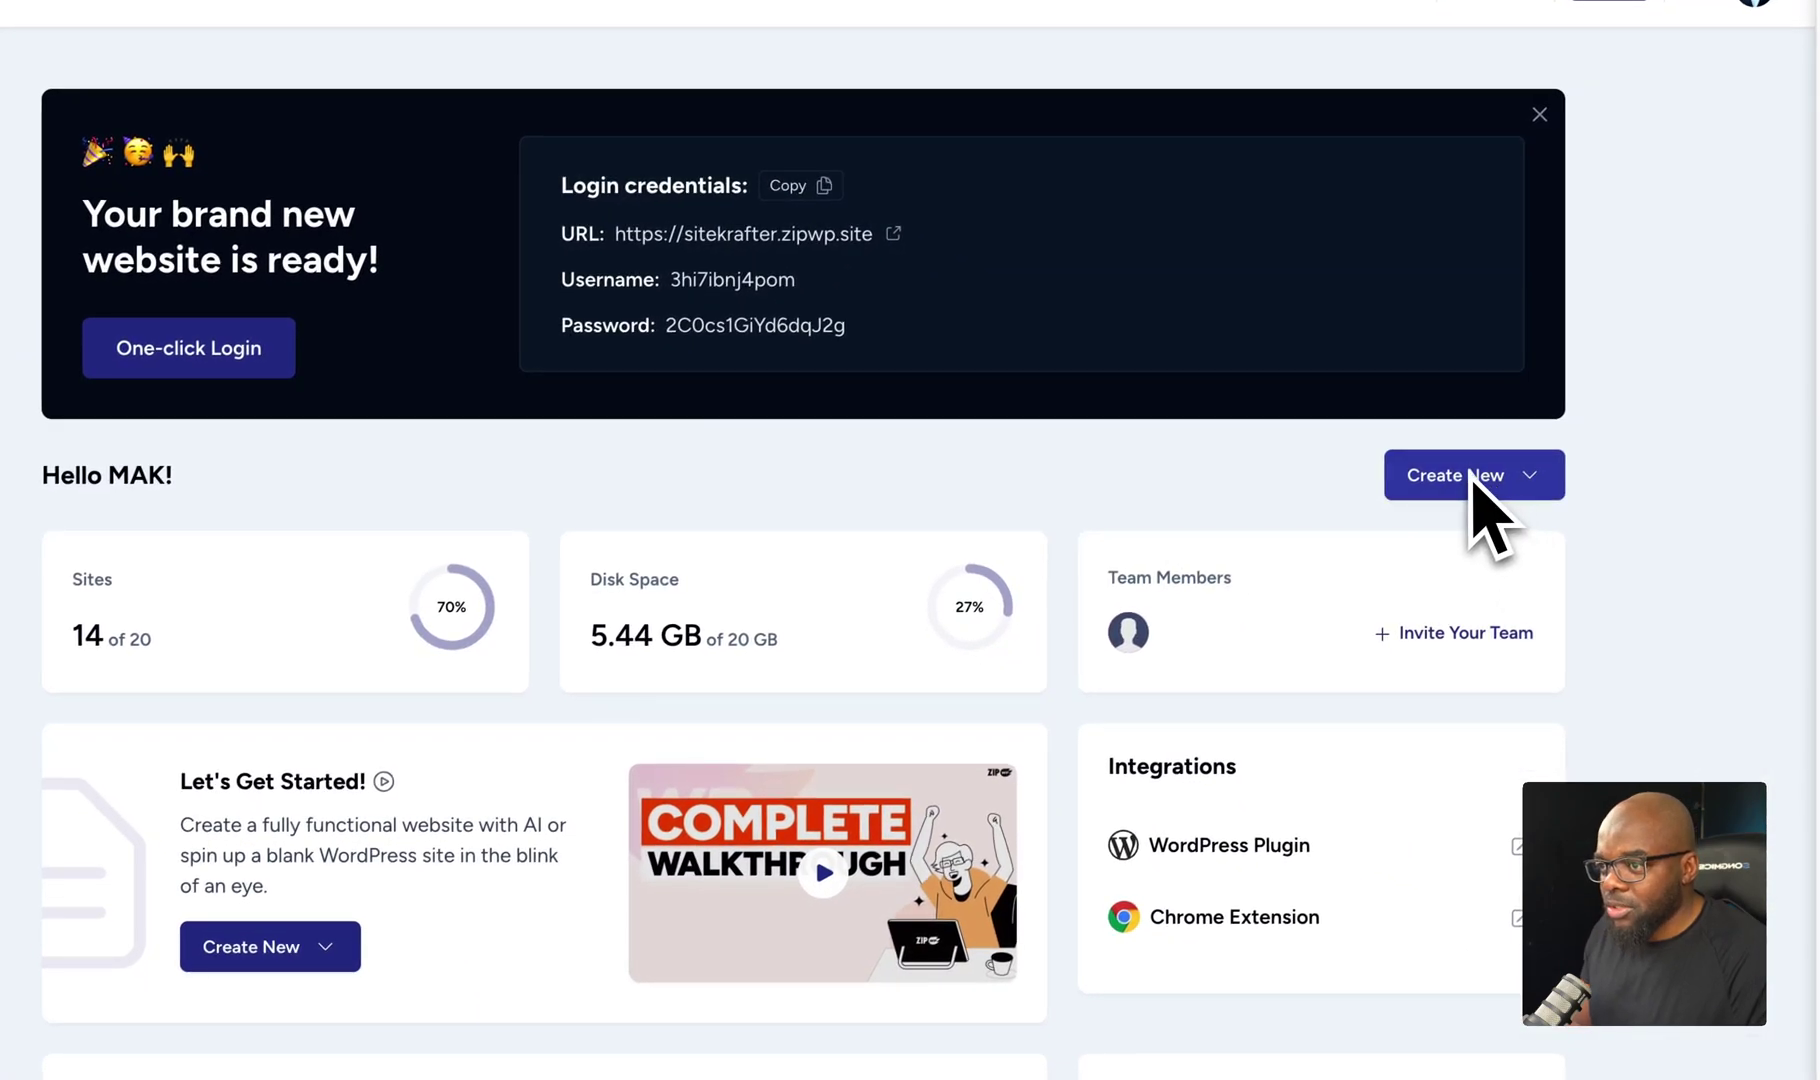
Add sitekrafter.com as a white-label custom domain connected through Domain DNS
left_click(1463, 480)
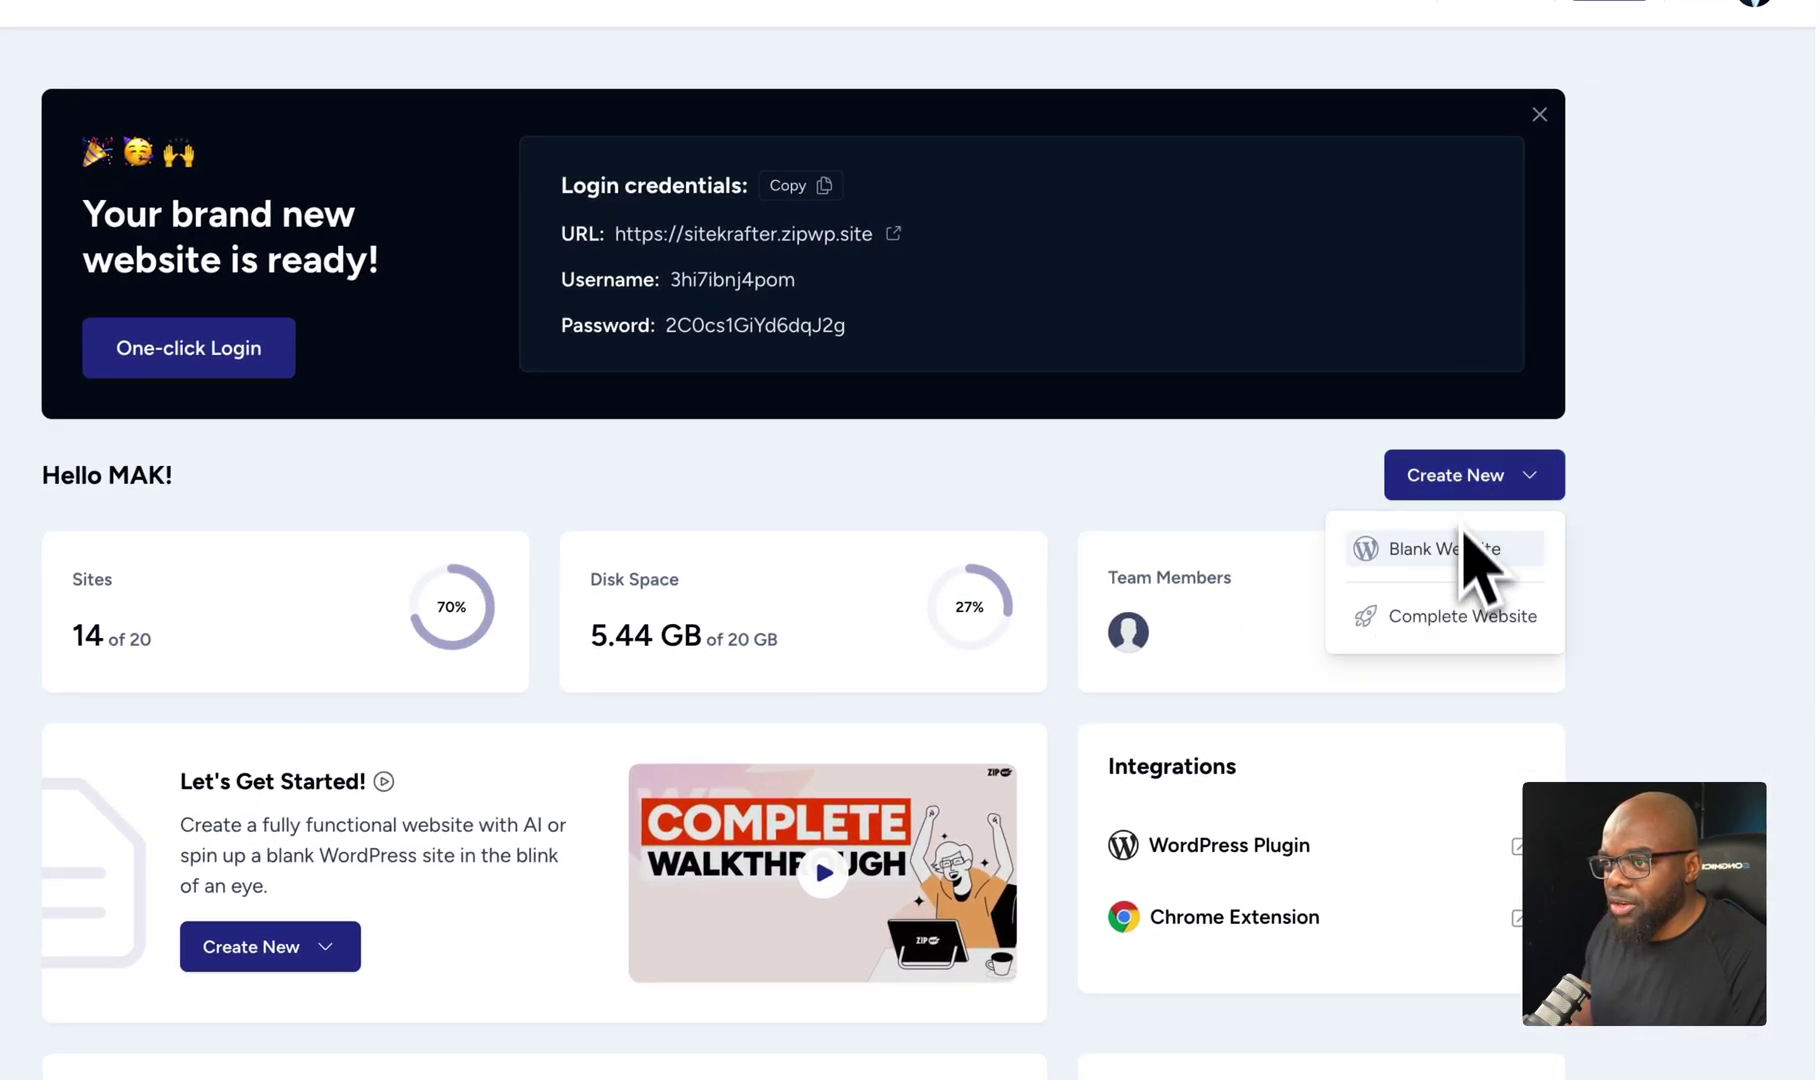
left_click(1465, 555)
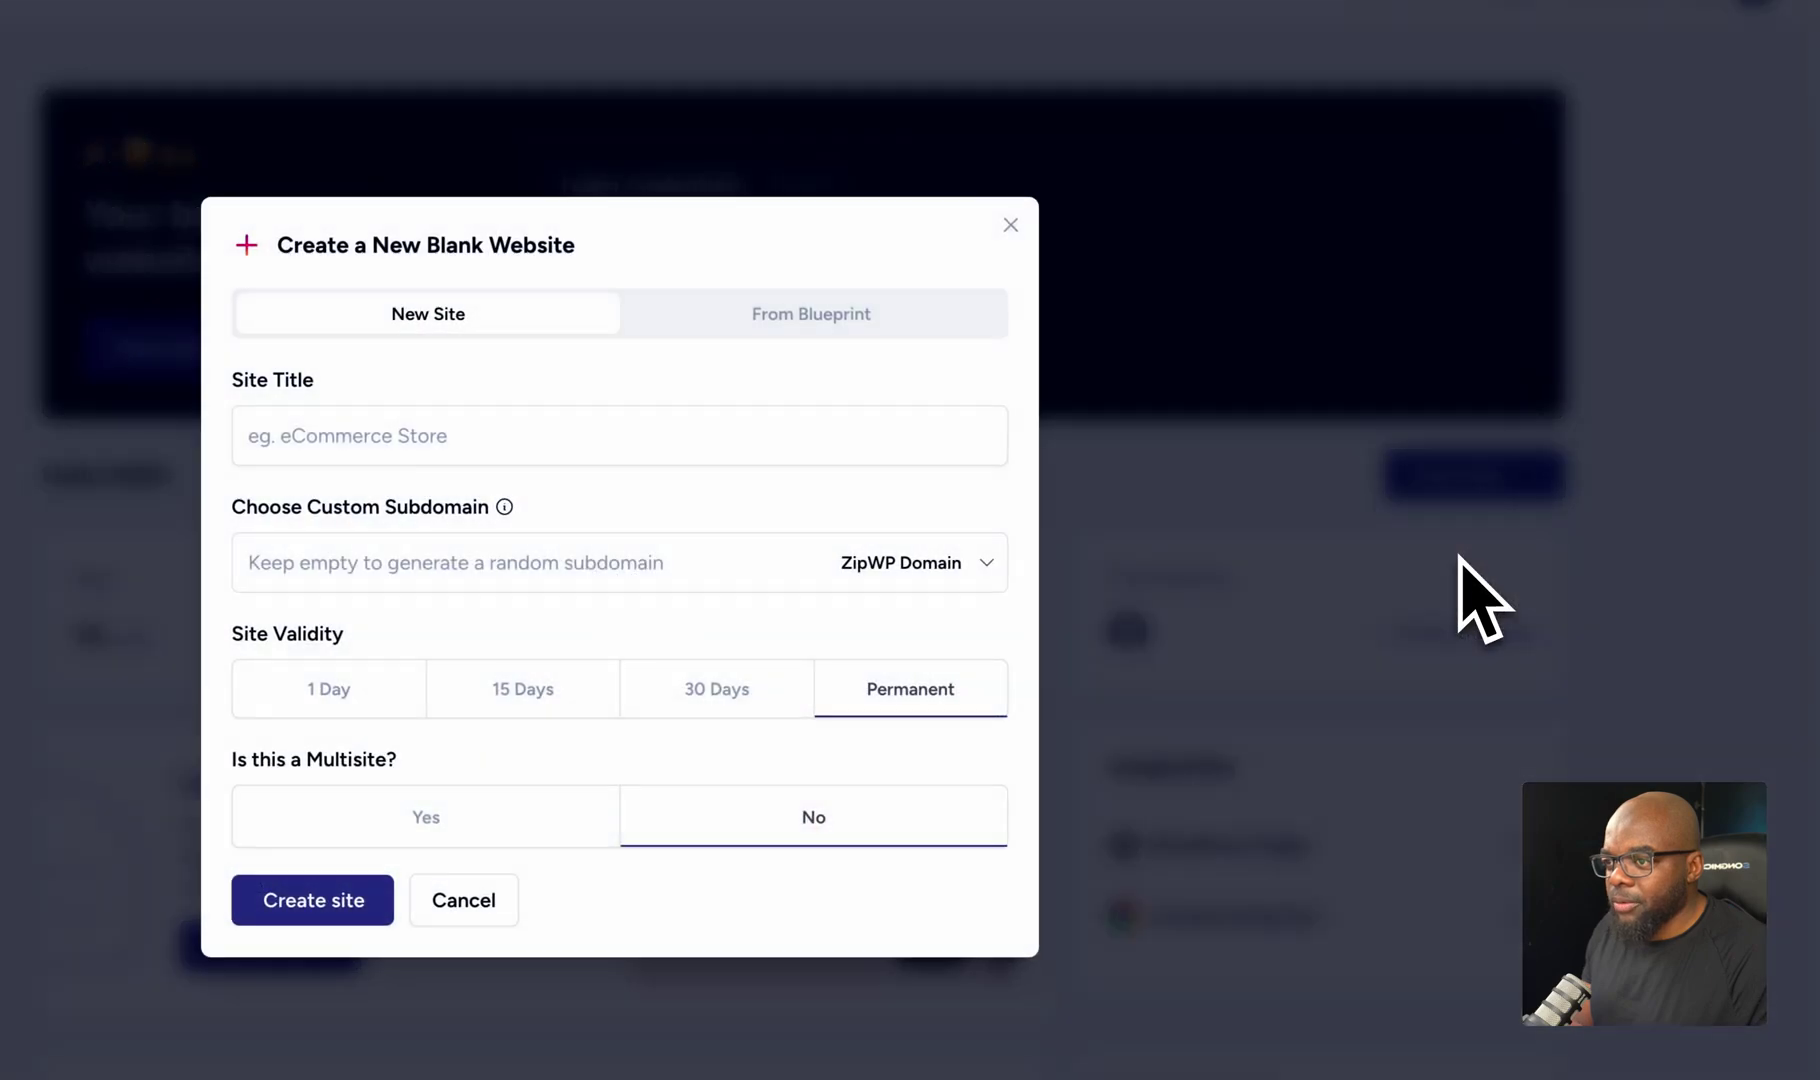
left_click(987, 565)
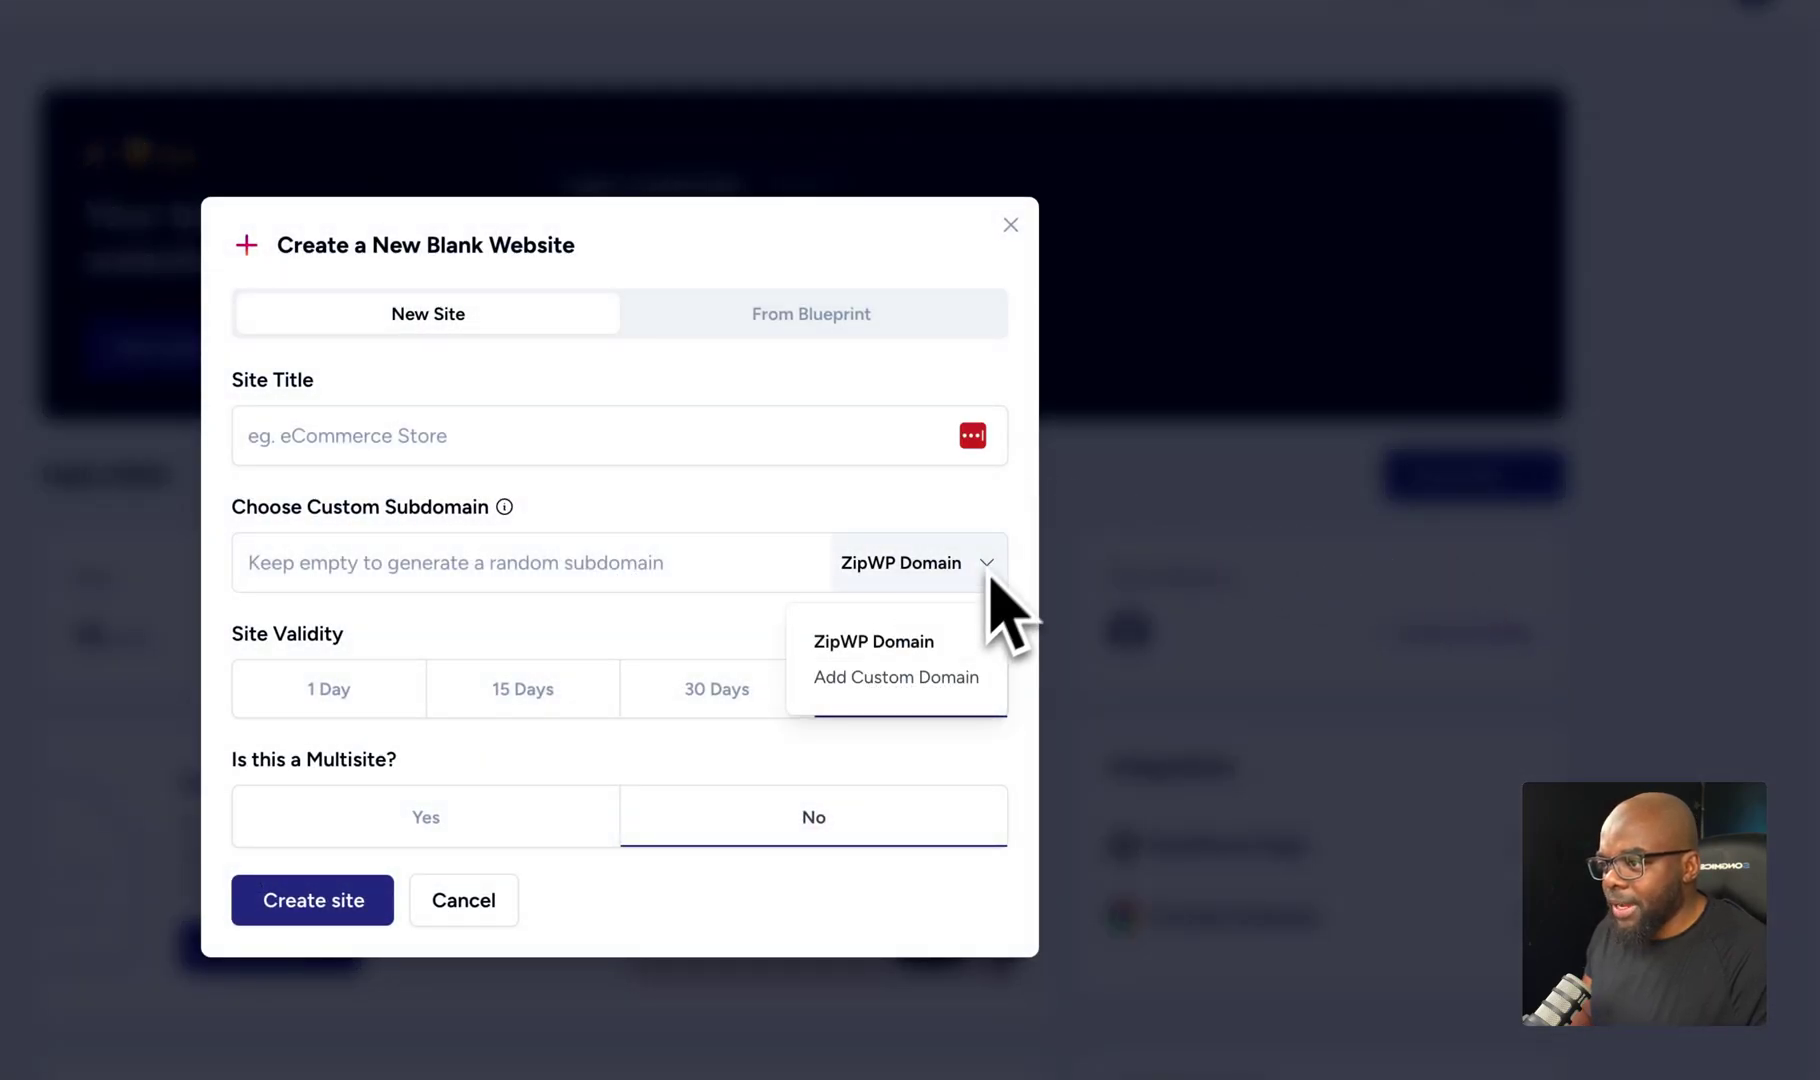
left_click(942, 677)
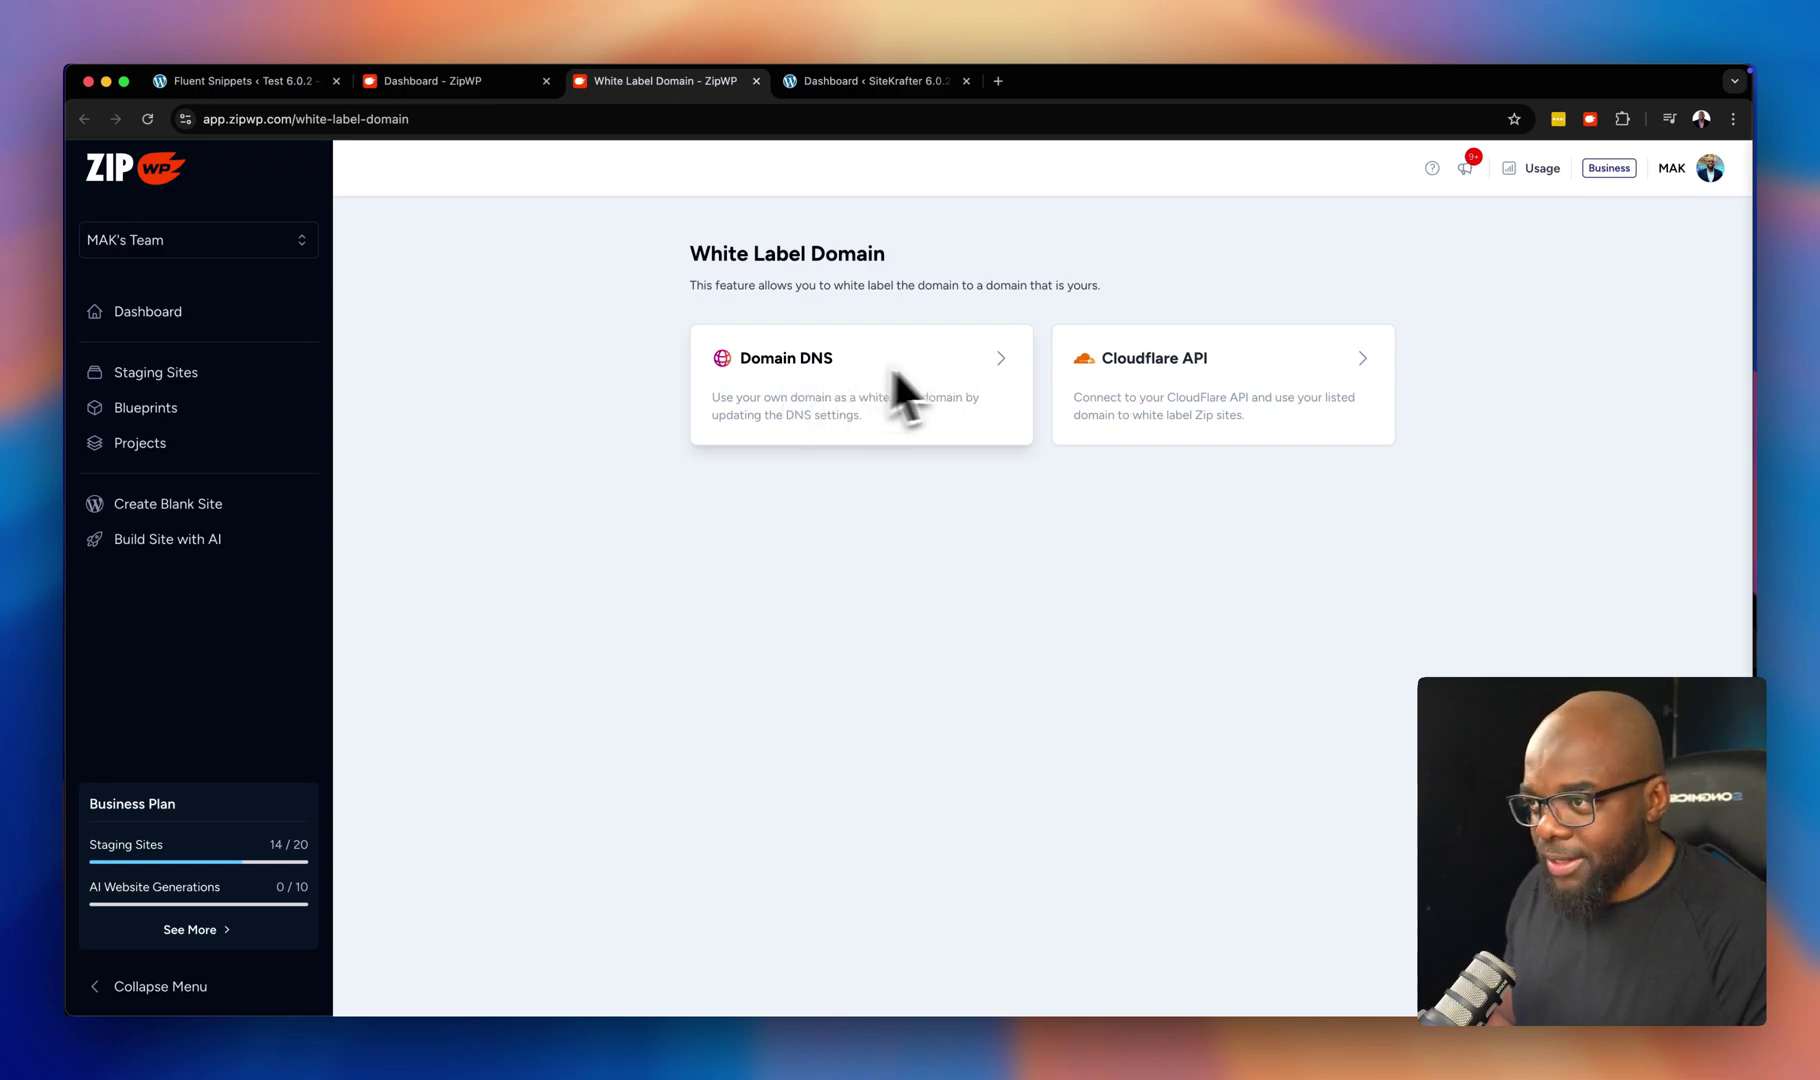
left_click(1010, 368)
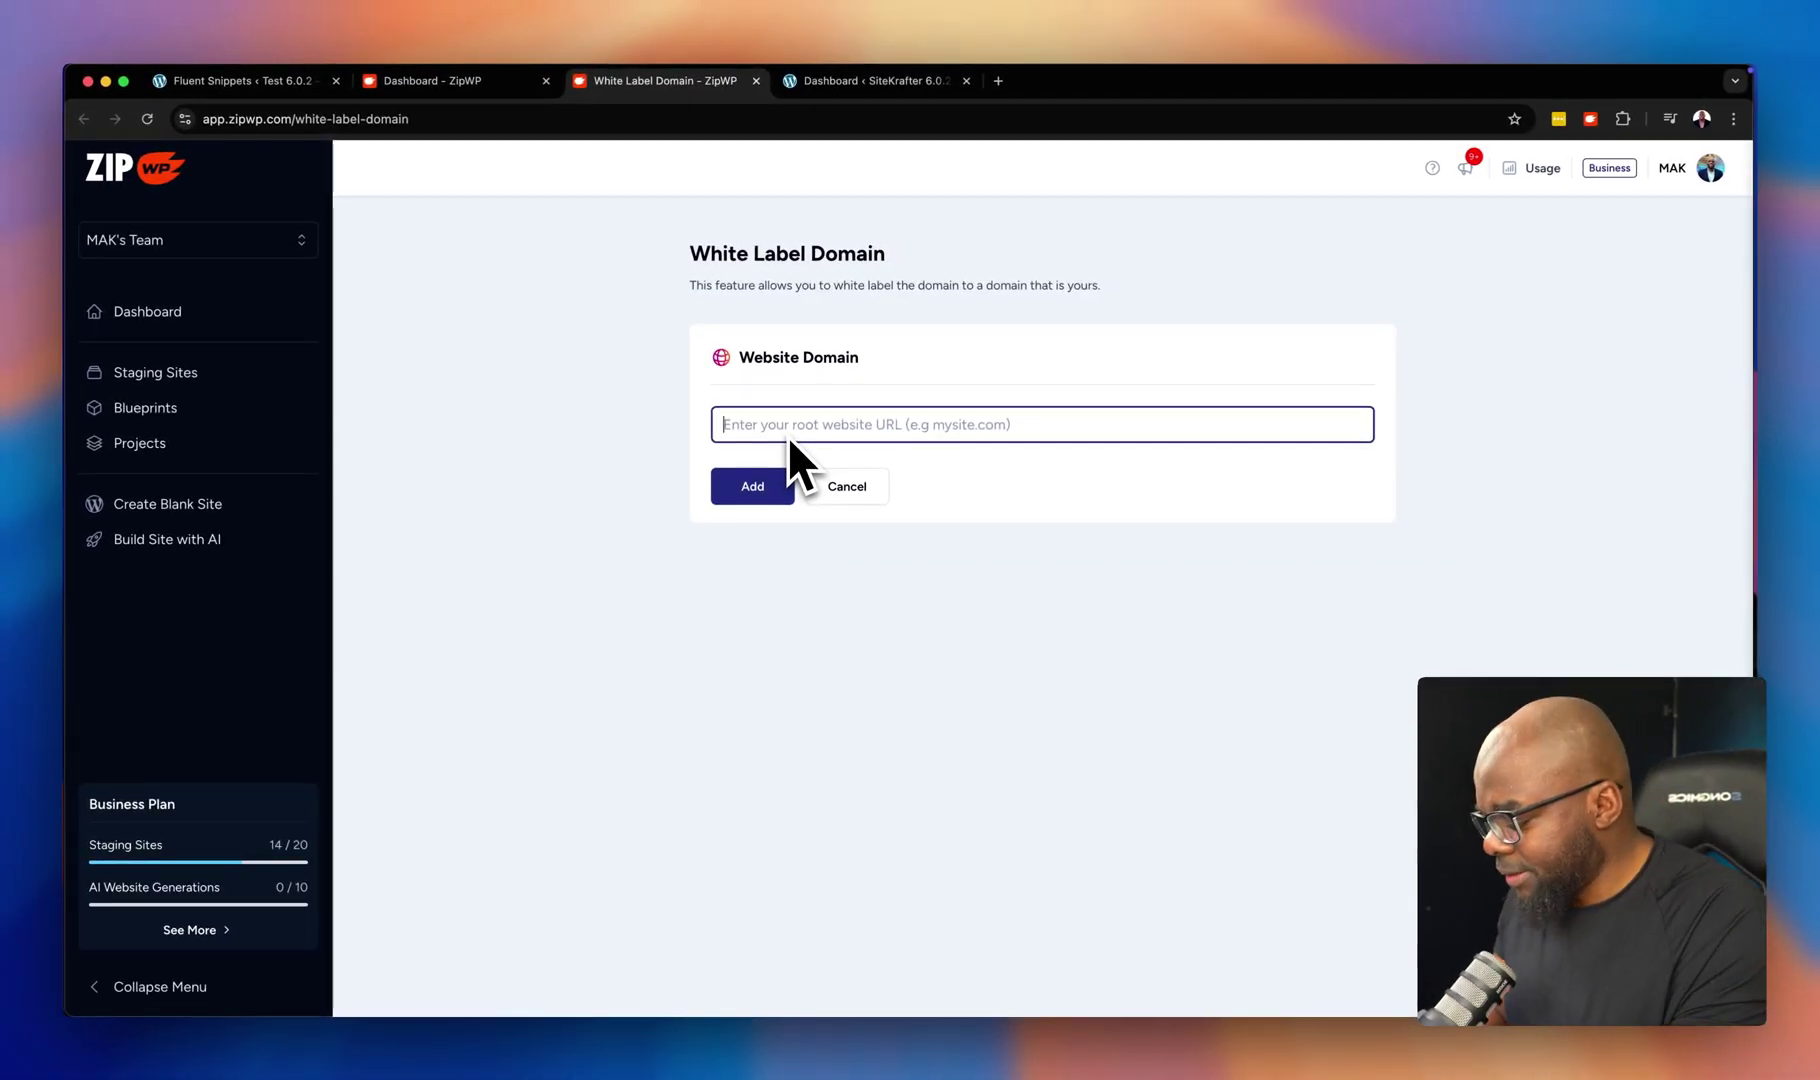
type("sitekraf")
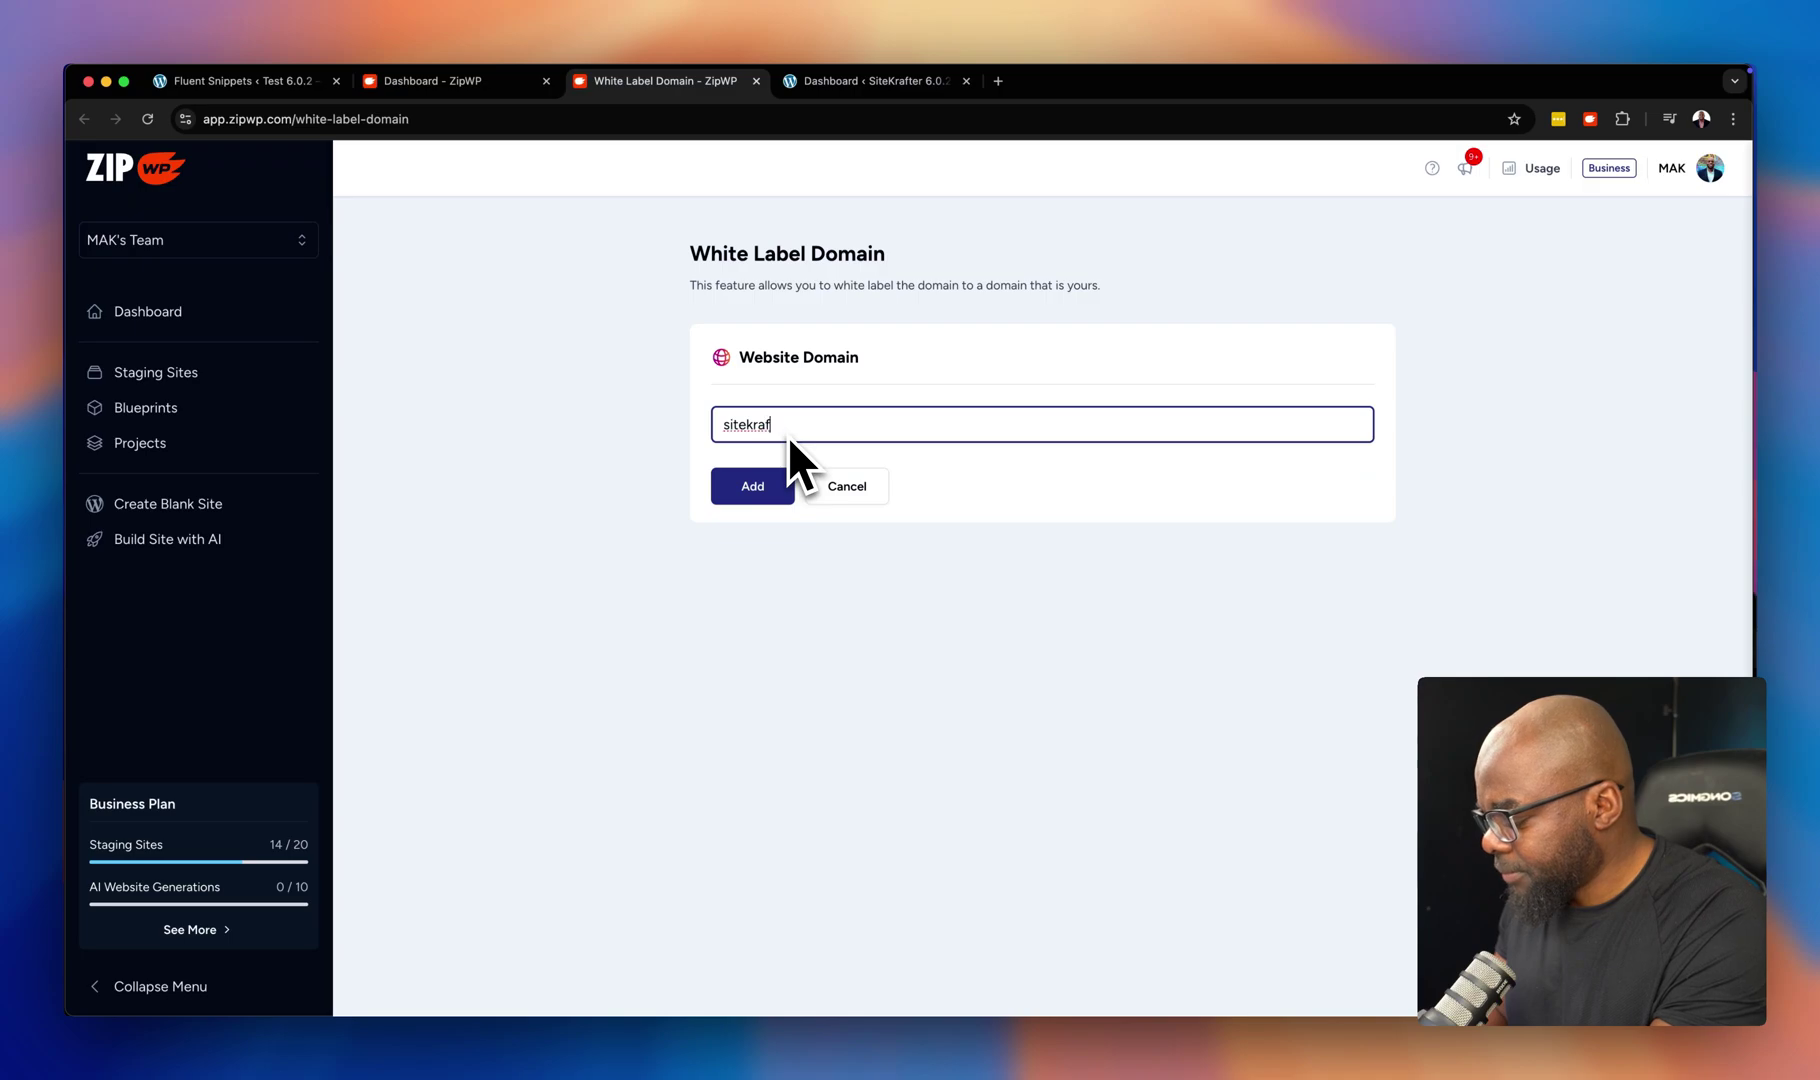
type("ter.com")
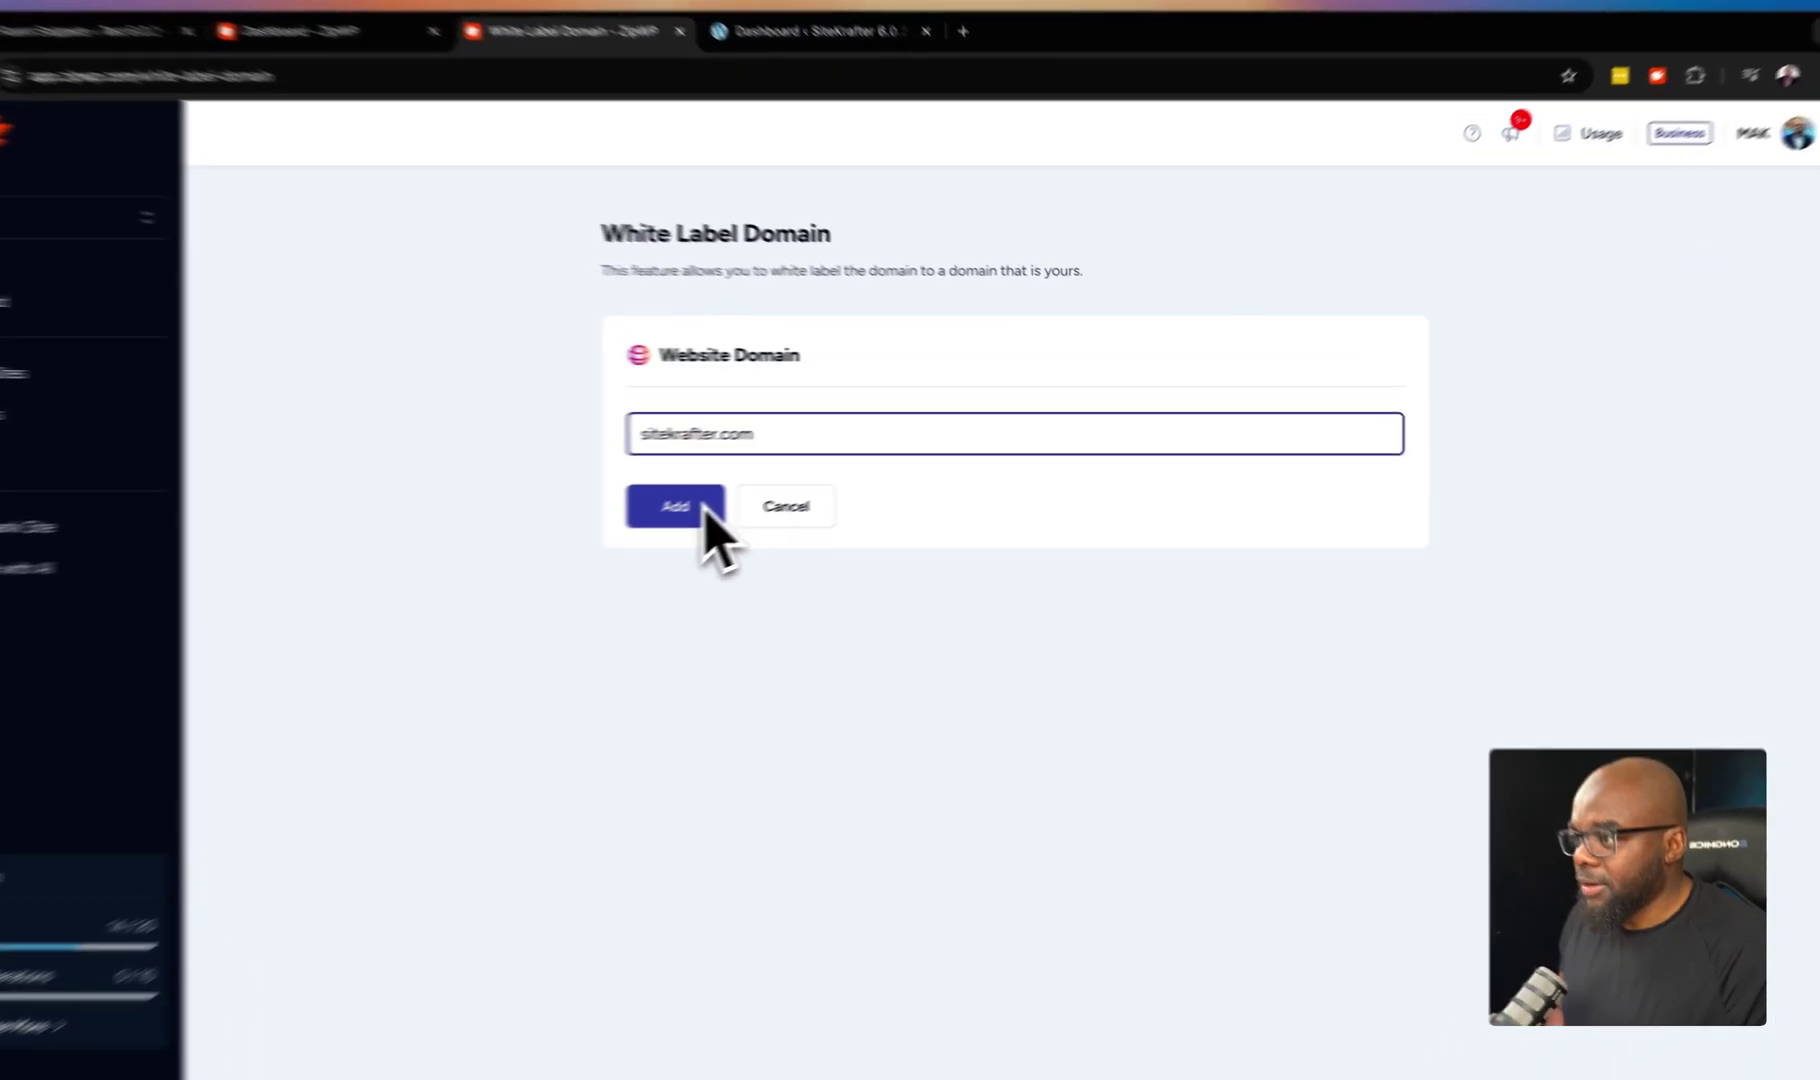
left_click(752, 486)
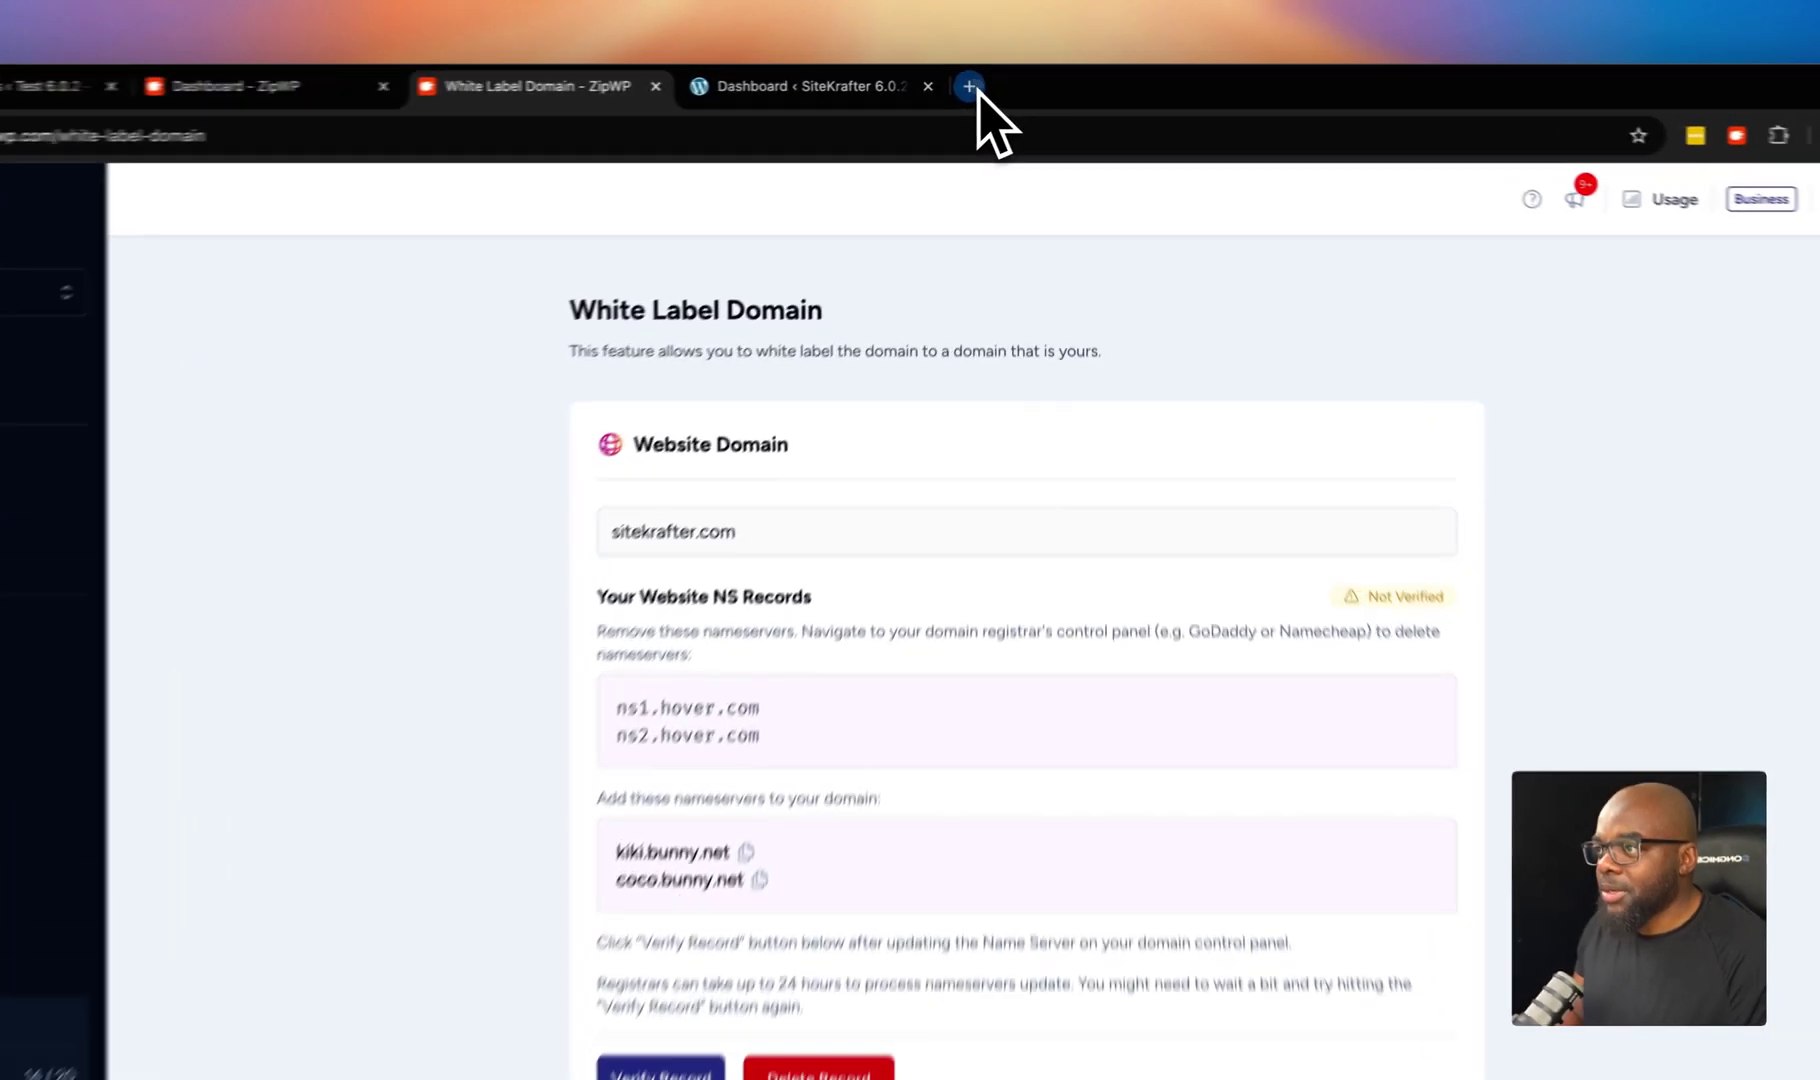
Load hover.com in a new tab and go to the Control Panel sign-in page
left_click(969, 87)
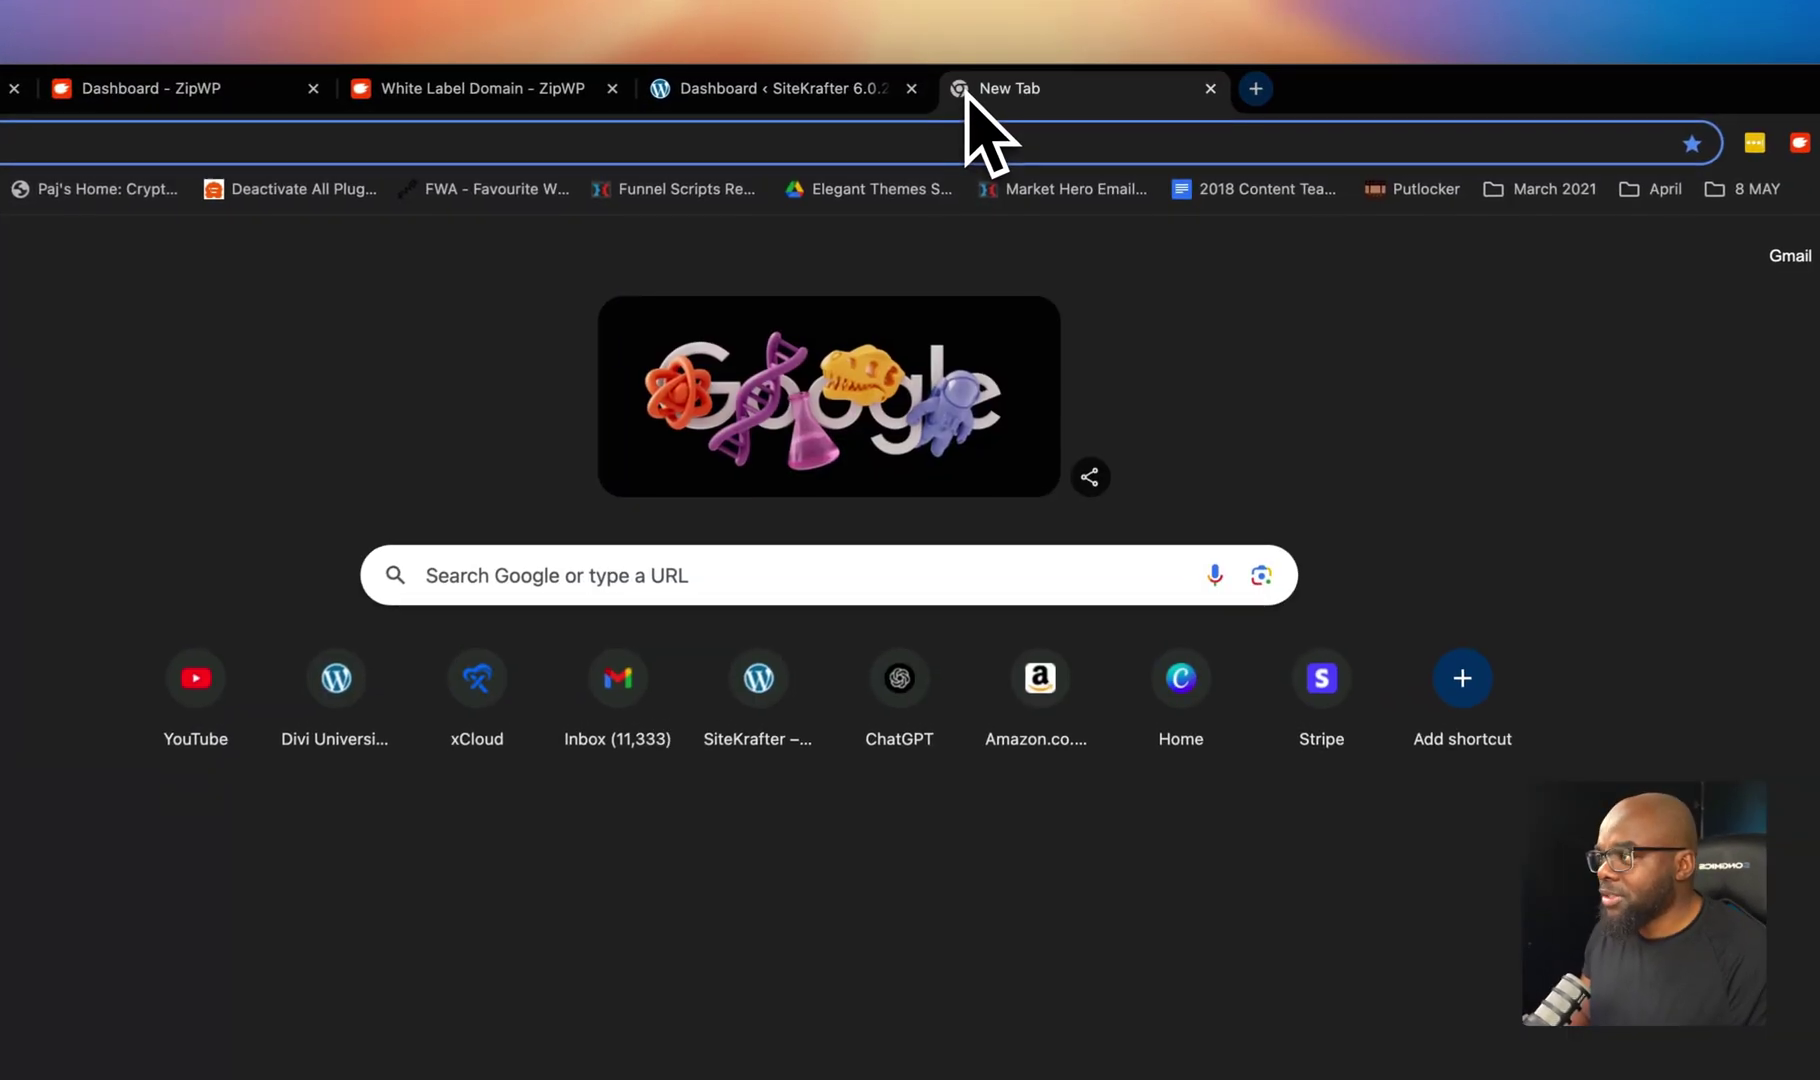
key("Down")
key("Down")
key("Down")
key("Down")
key("Down")
key("Down")
key("Return")
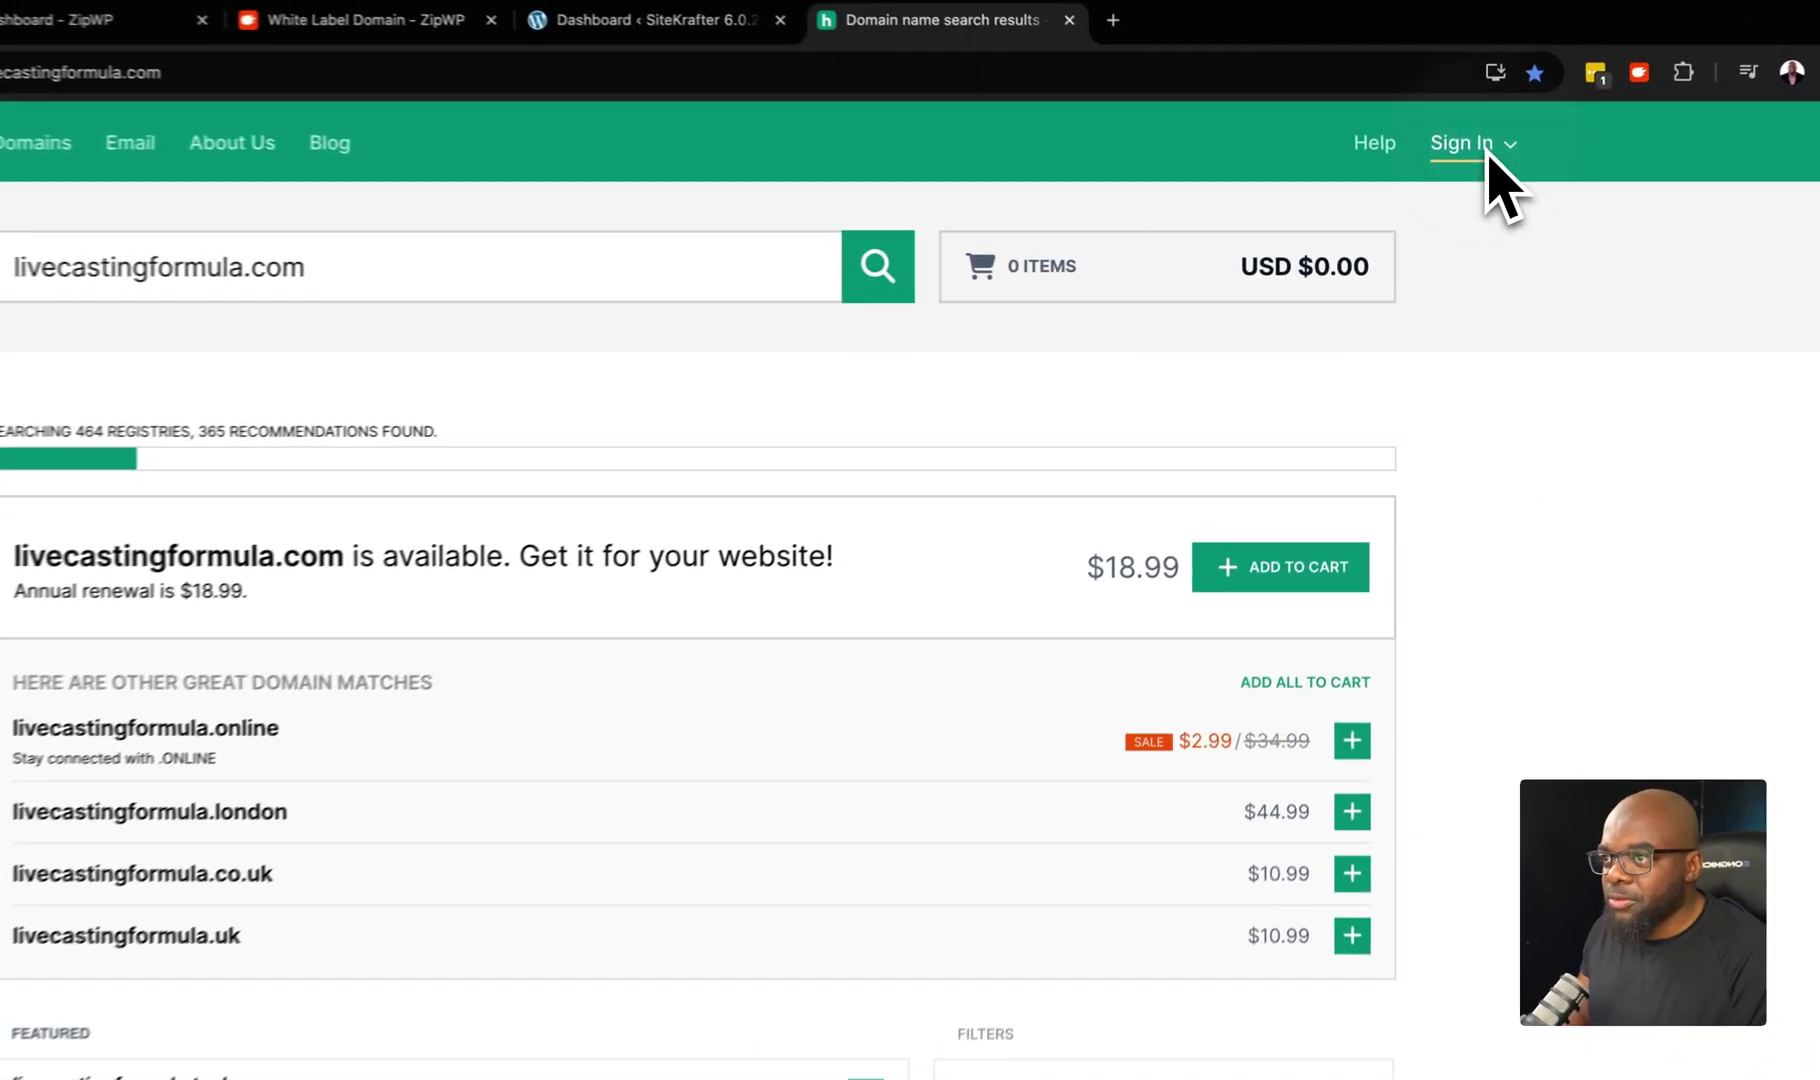
mouse_move(1483, 175)
left_click(1305, 265)
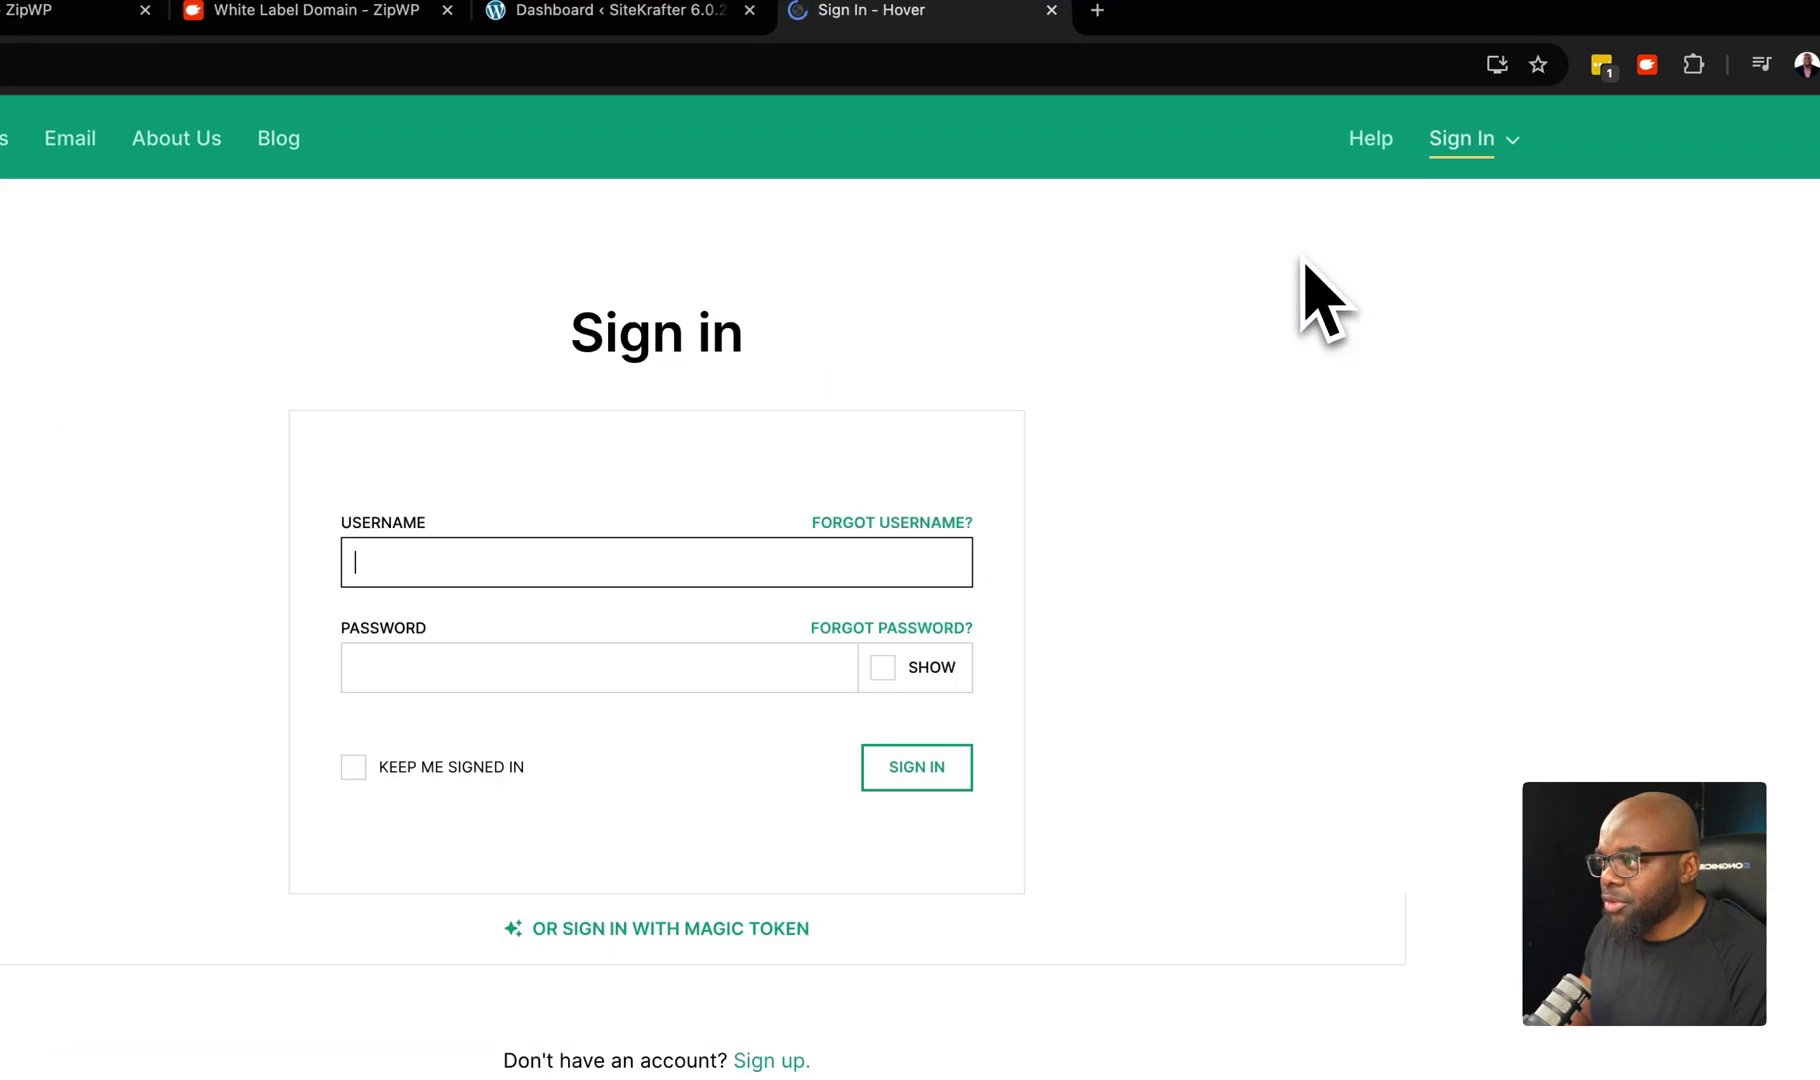
Sign into Hover with the account credentials and verification code, then scroll the domains list
left_click(916, 784)
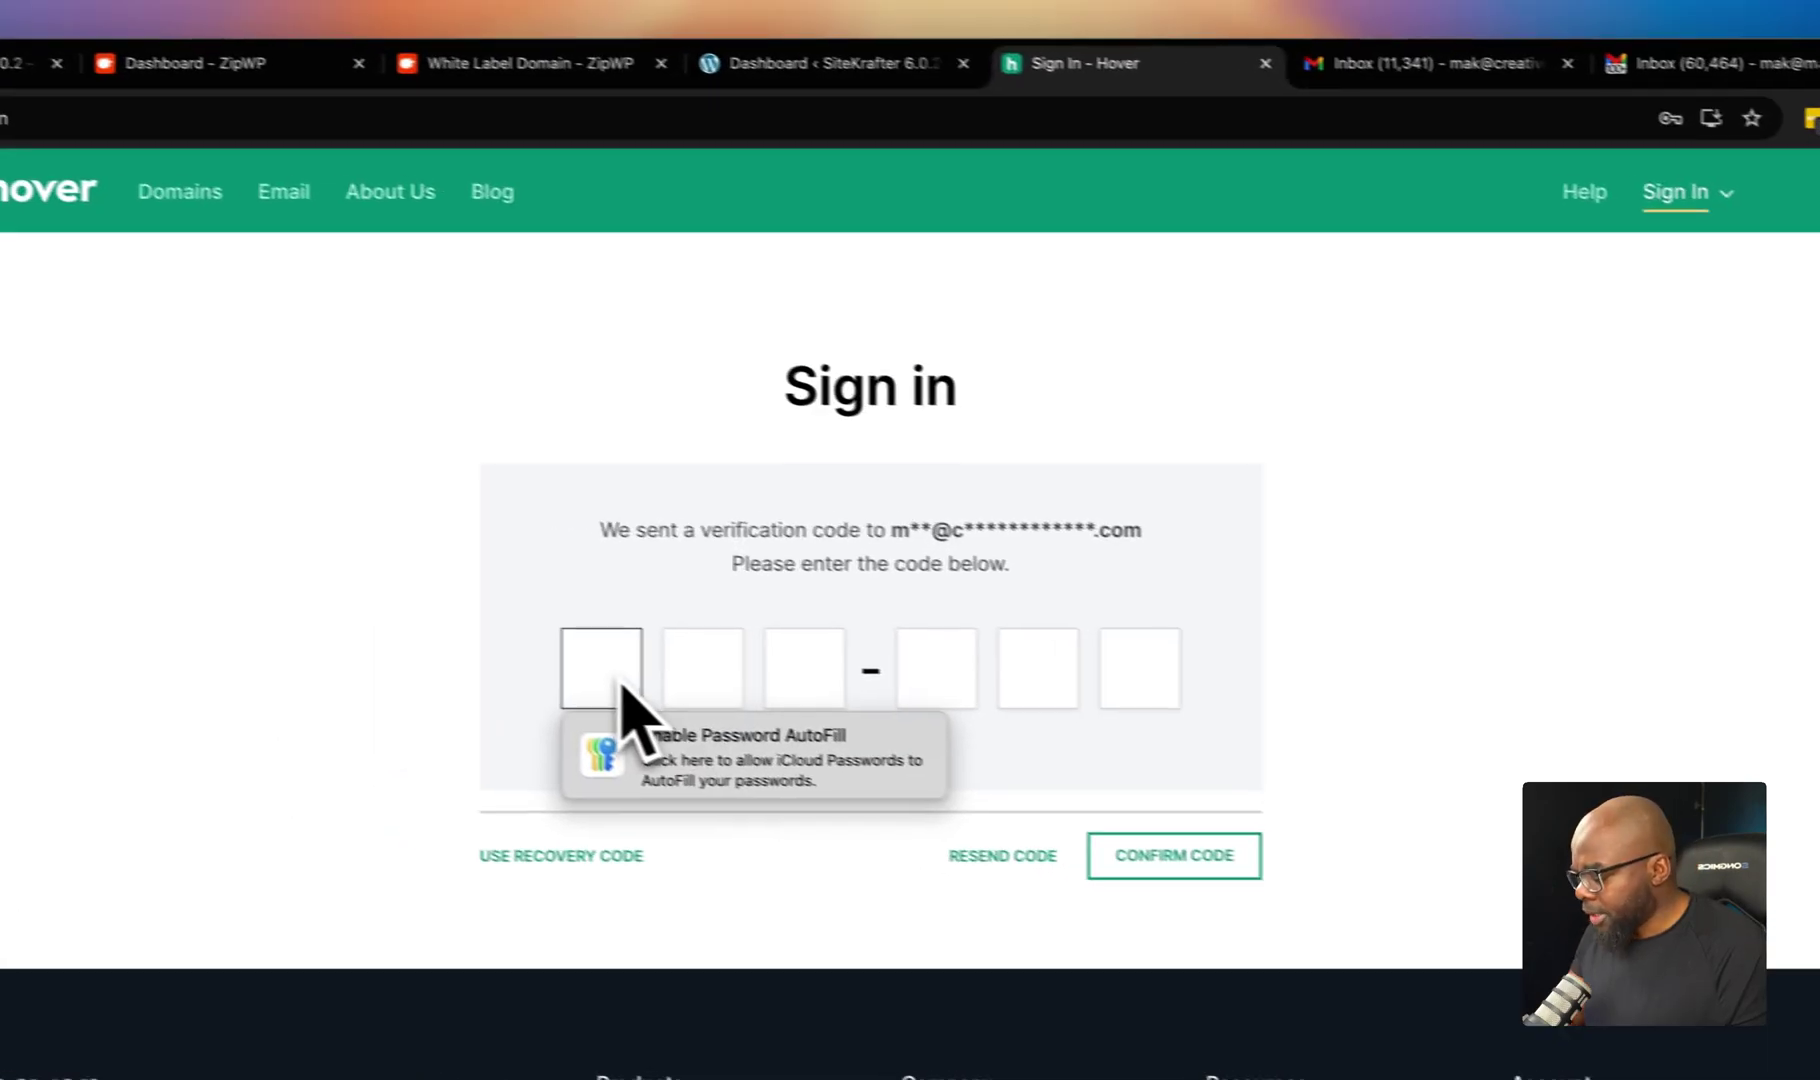
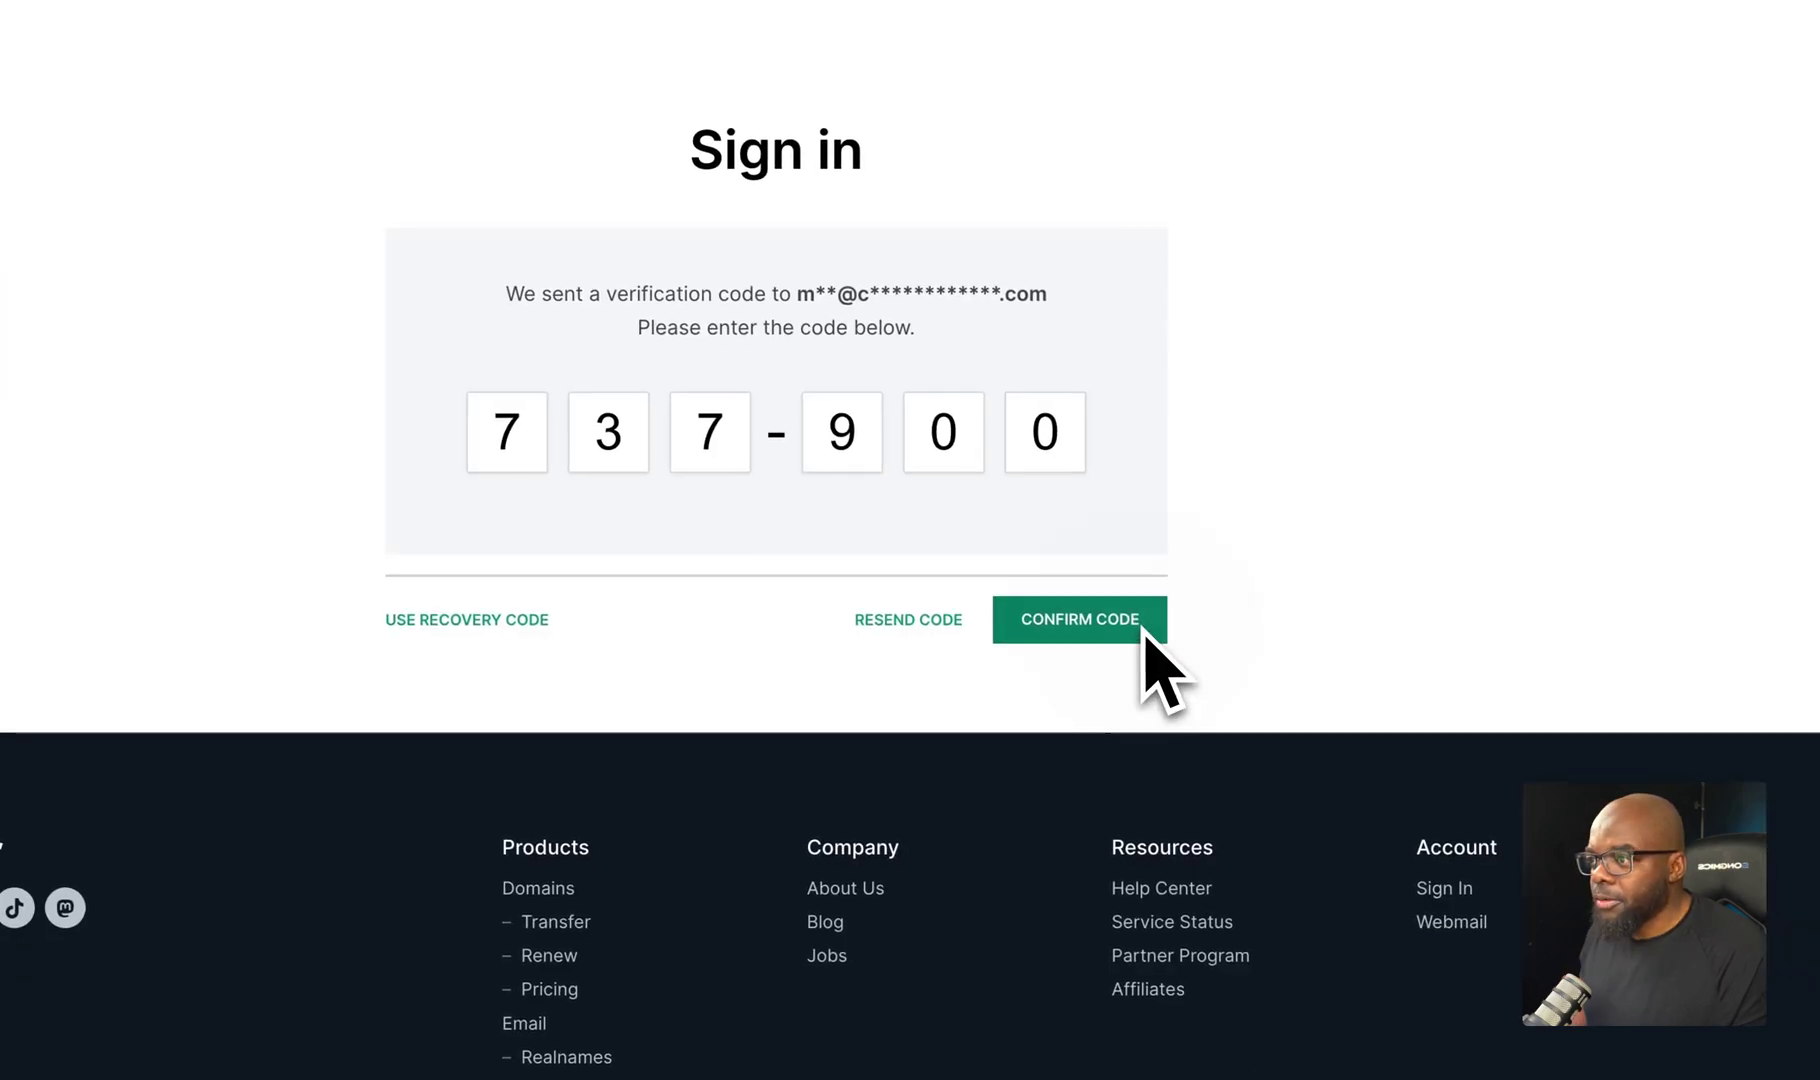
left_click(1146, 628)
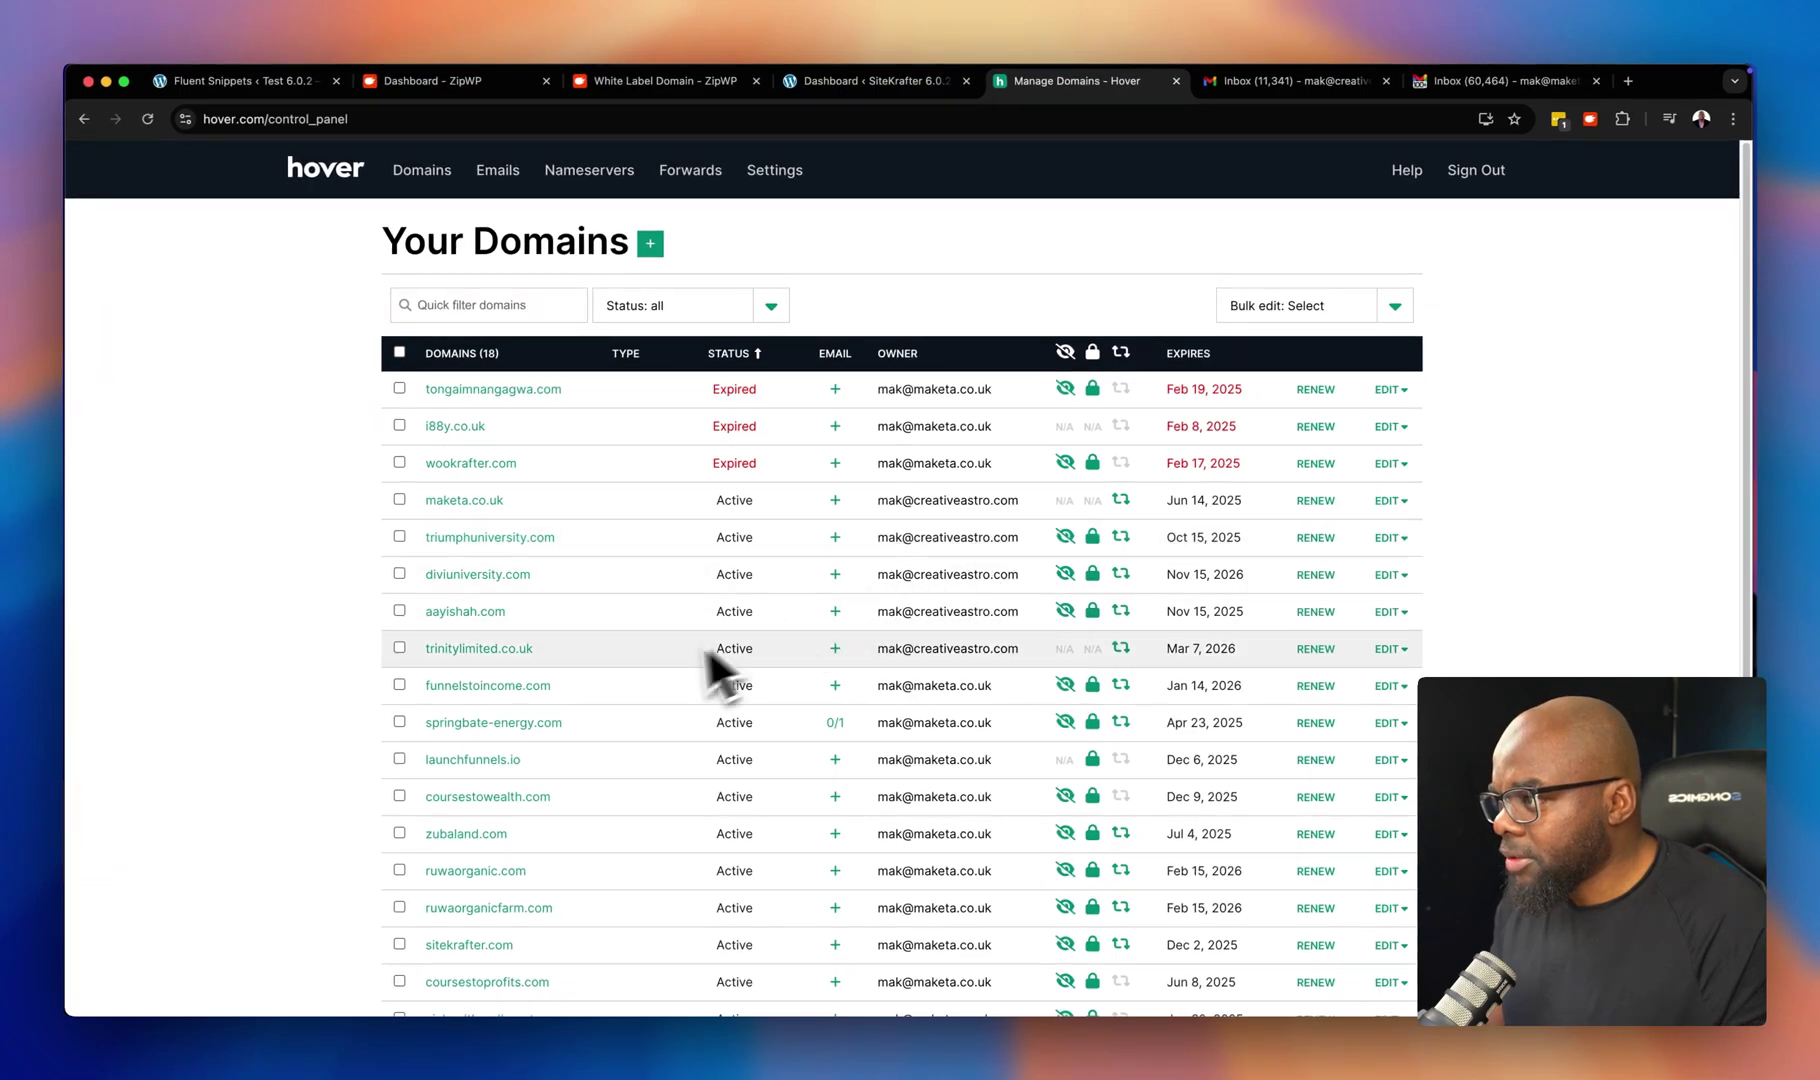
scroll(706, 650, "down", 1)
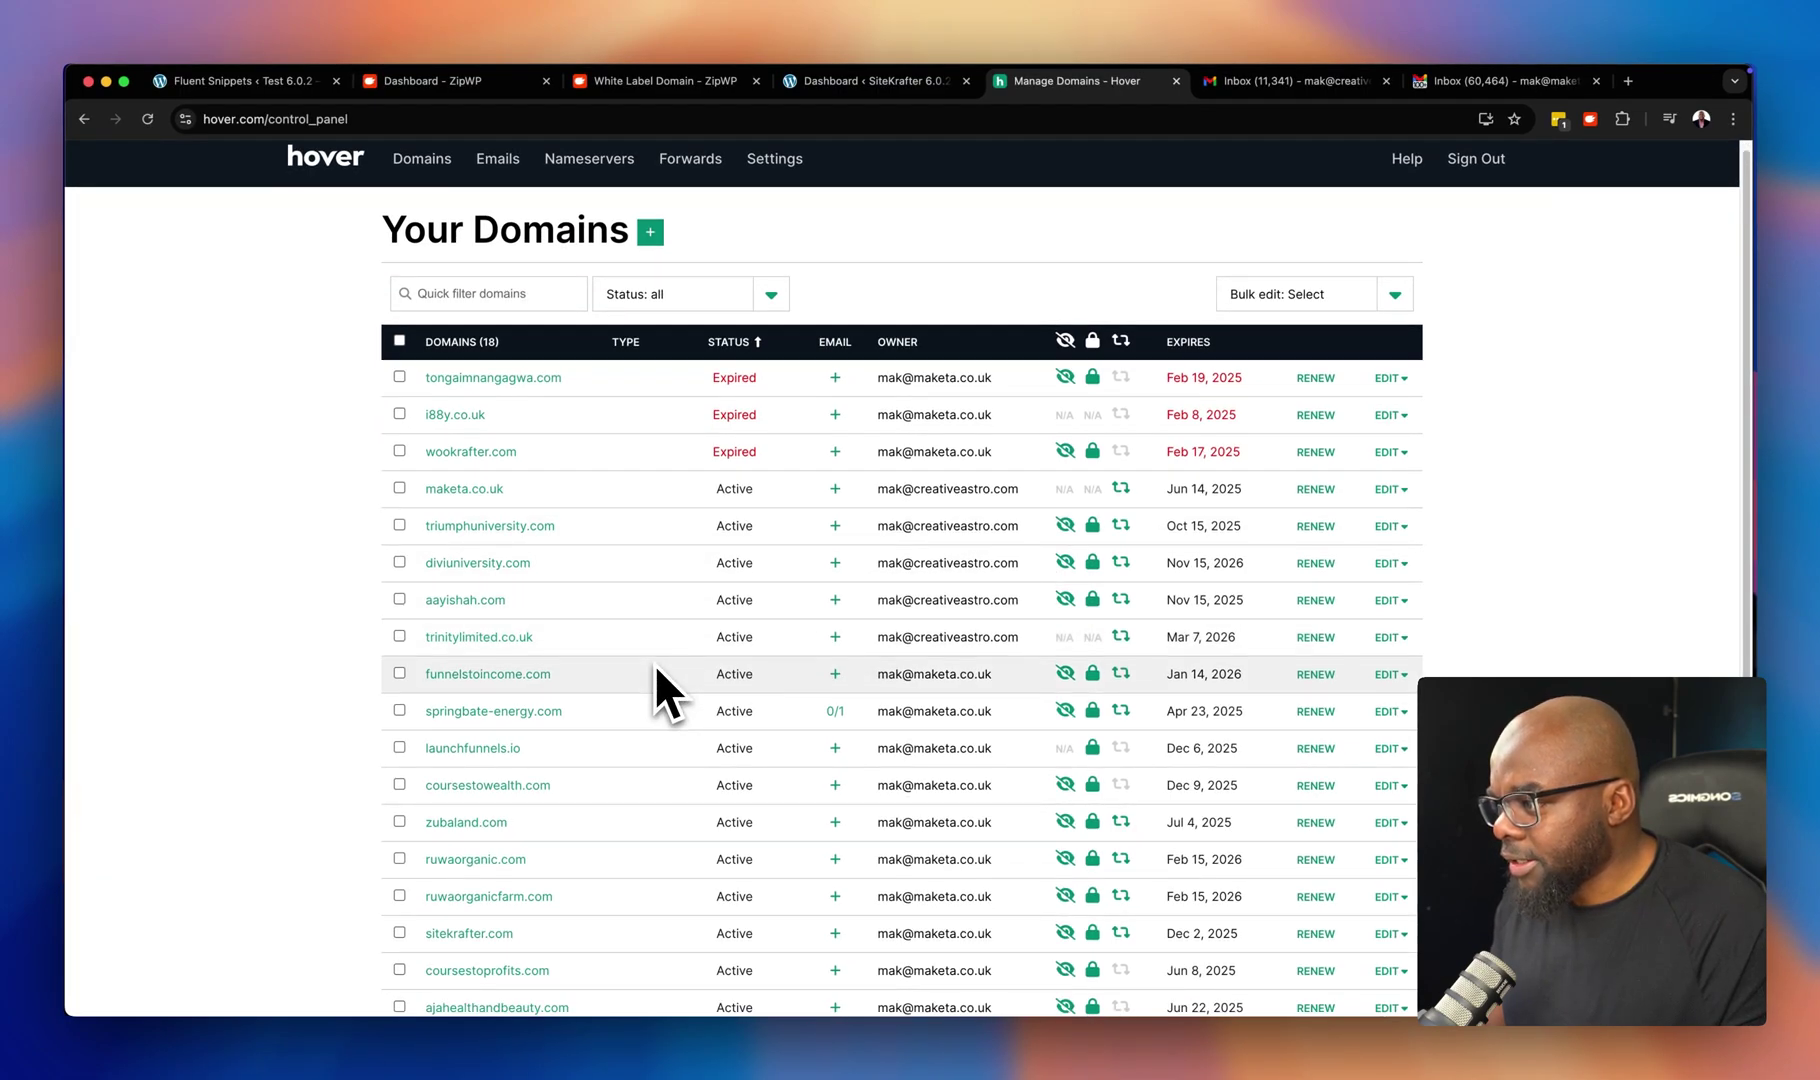
scroll(656, 668, "down", 3)
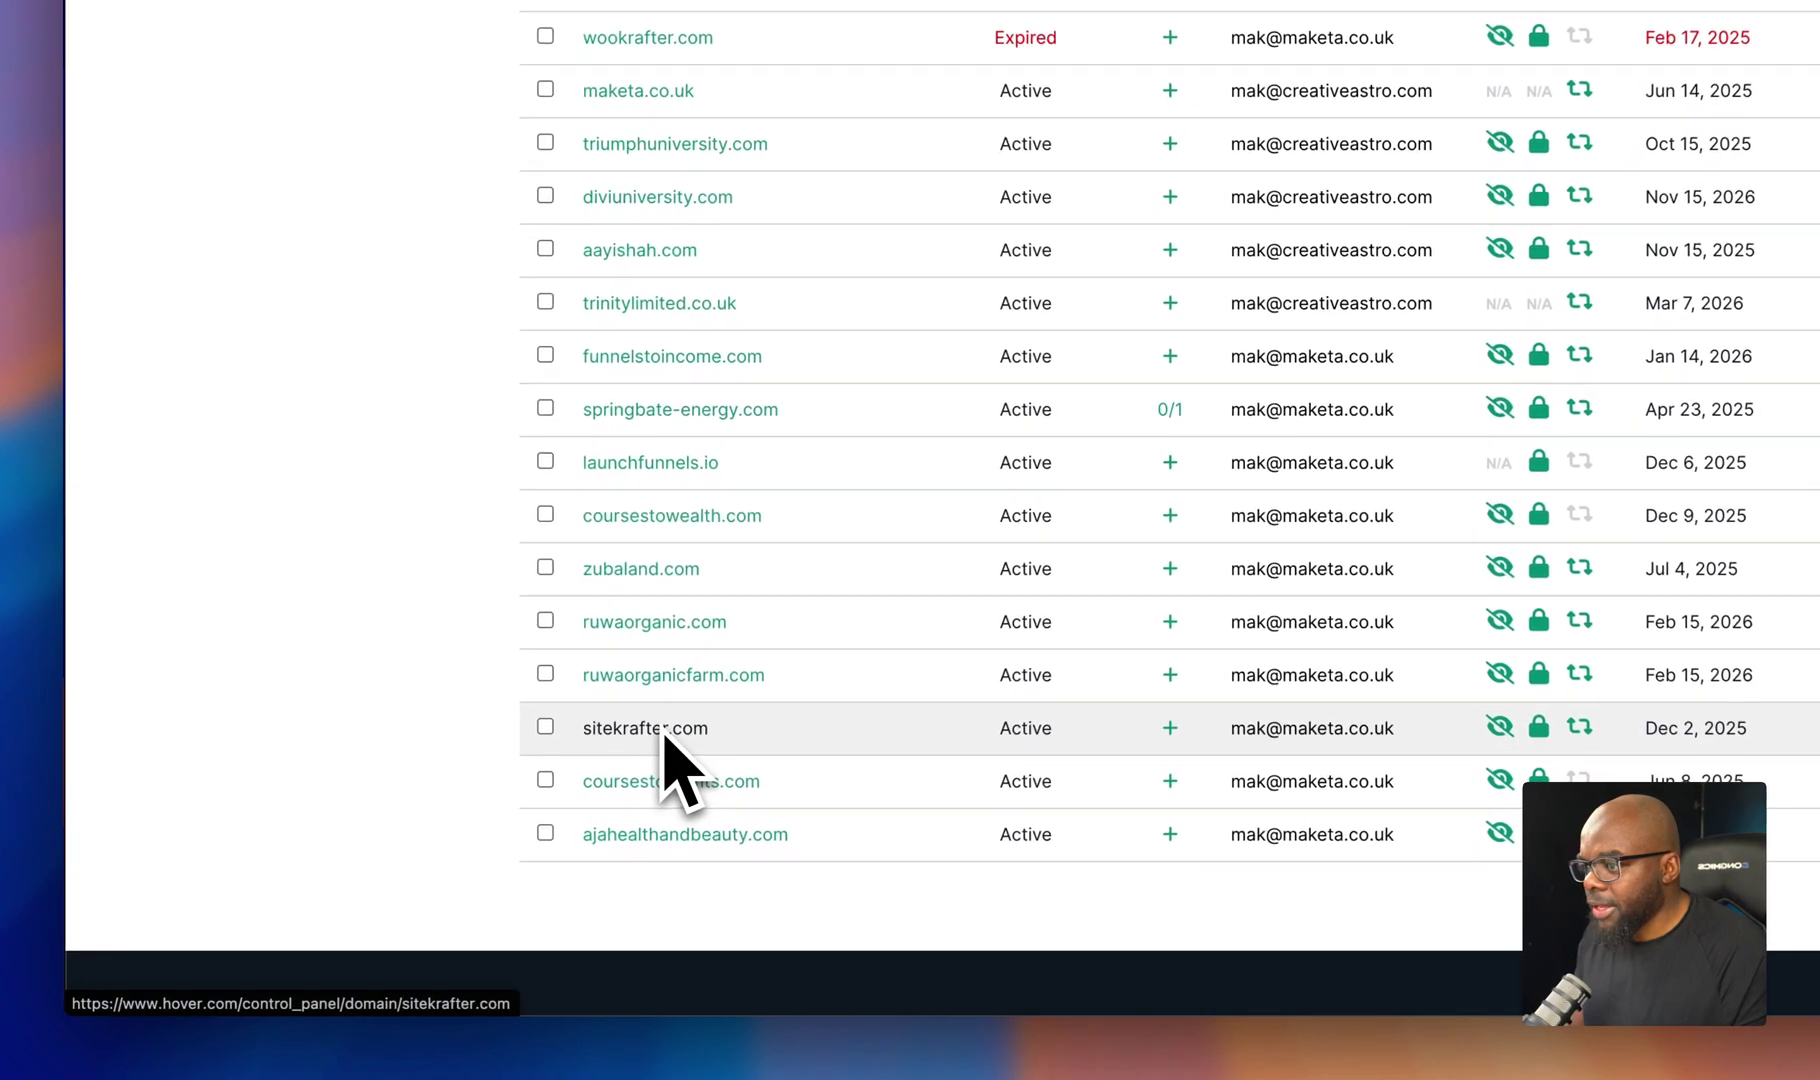
Open sitekrafter.com's nameserver editor and replace the first nameserver with kiki.bunny.net from ZipWP
left_click(640, 740)
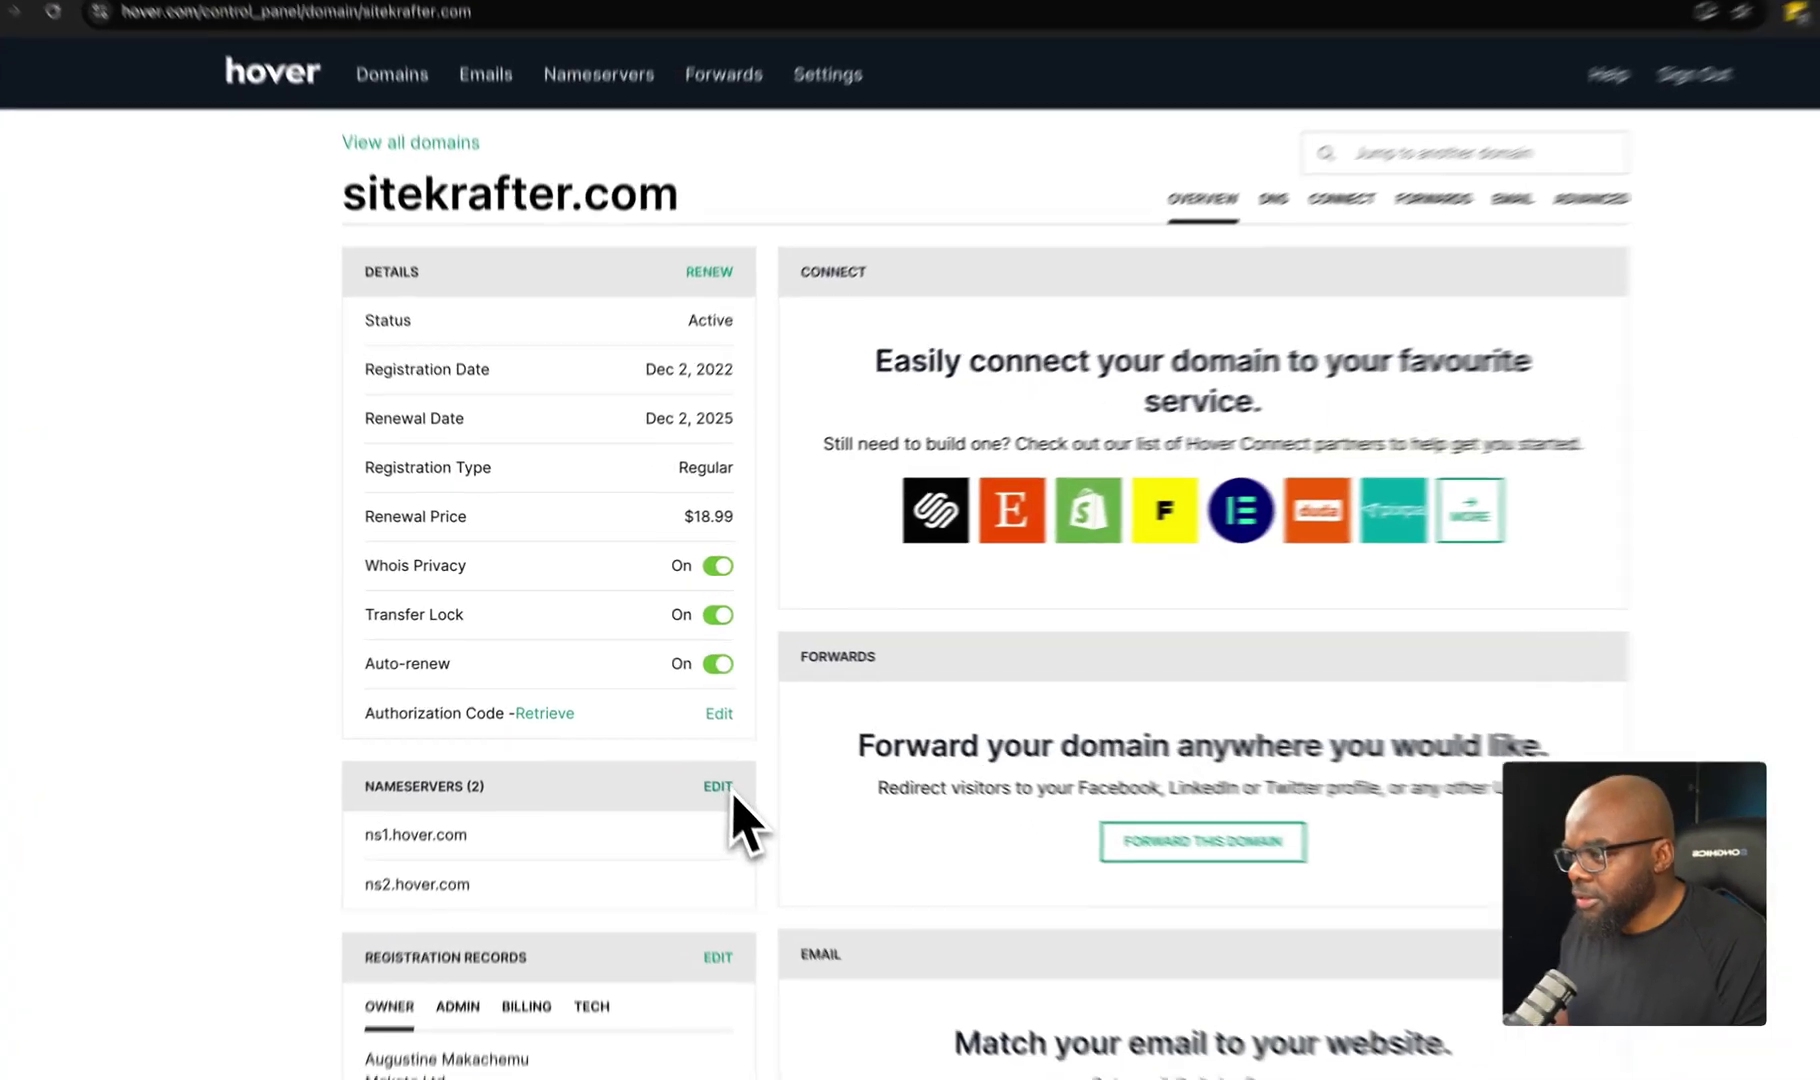
left_click(685, 746)
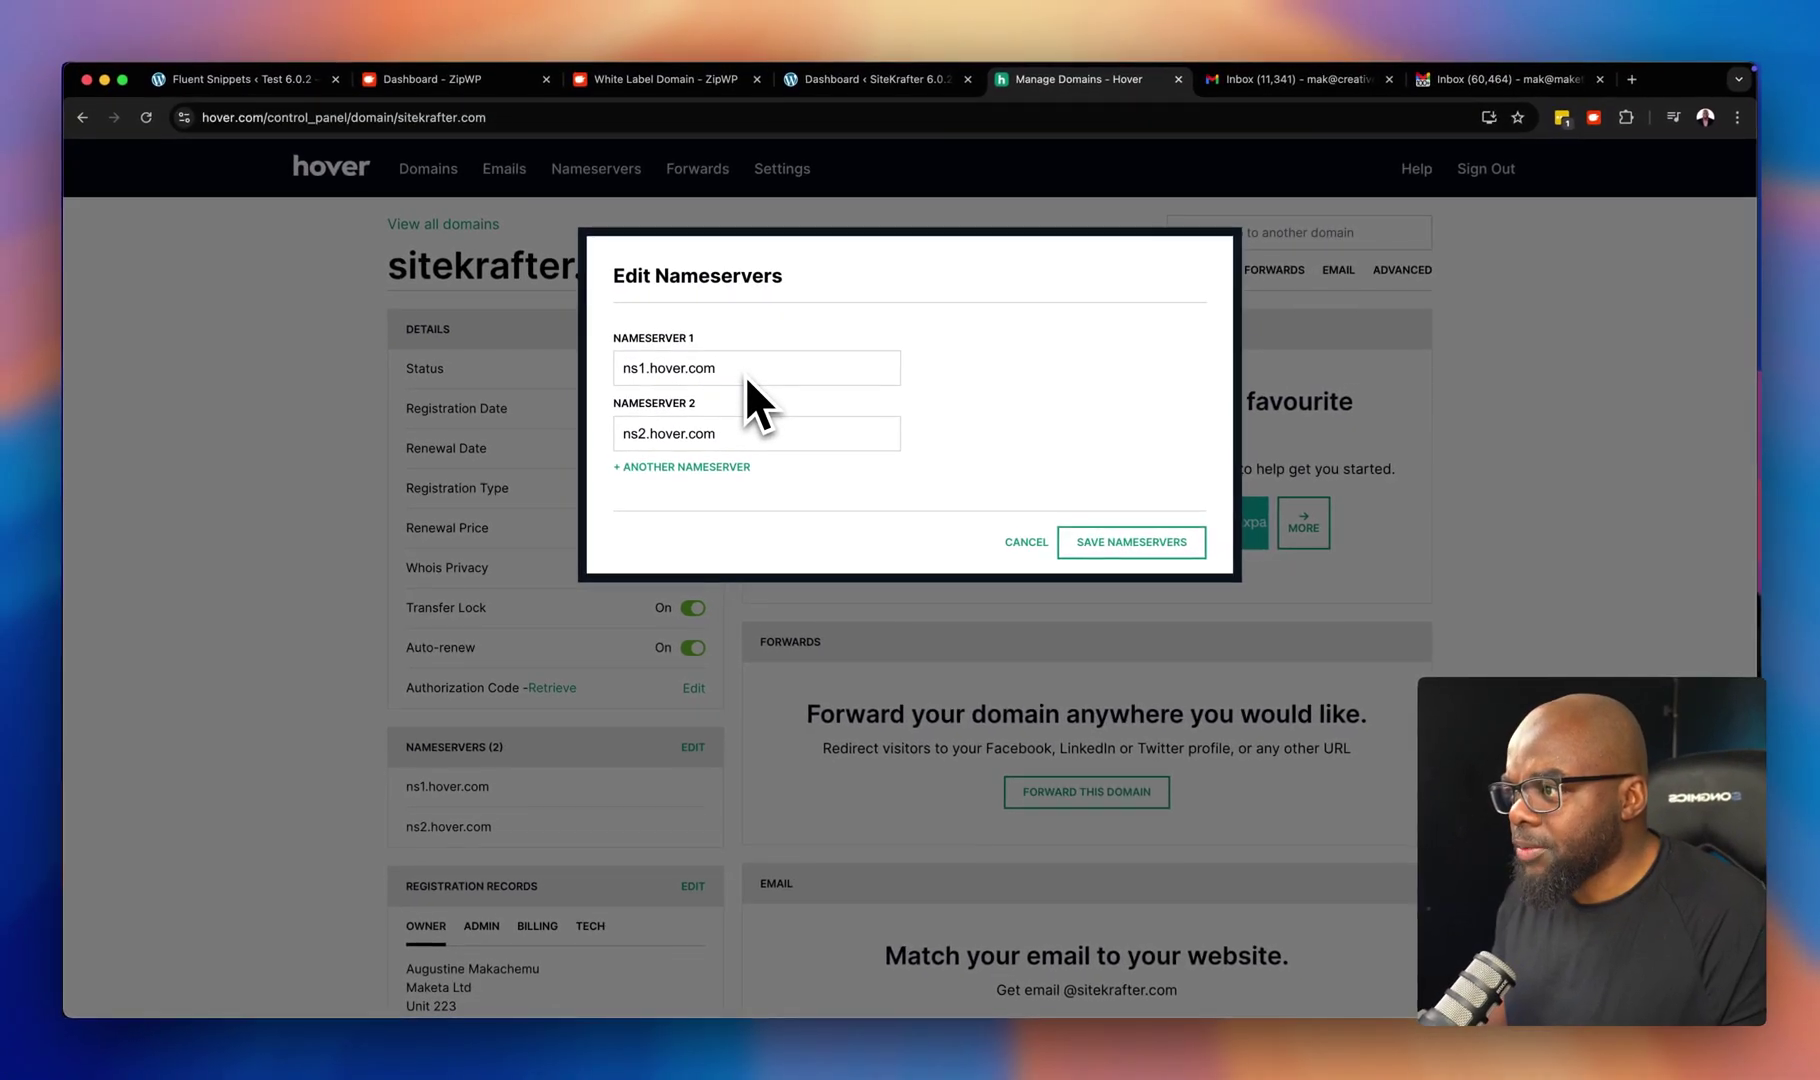
left_click(715, 80)
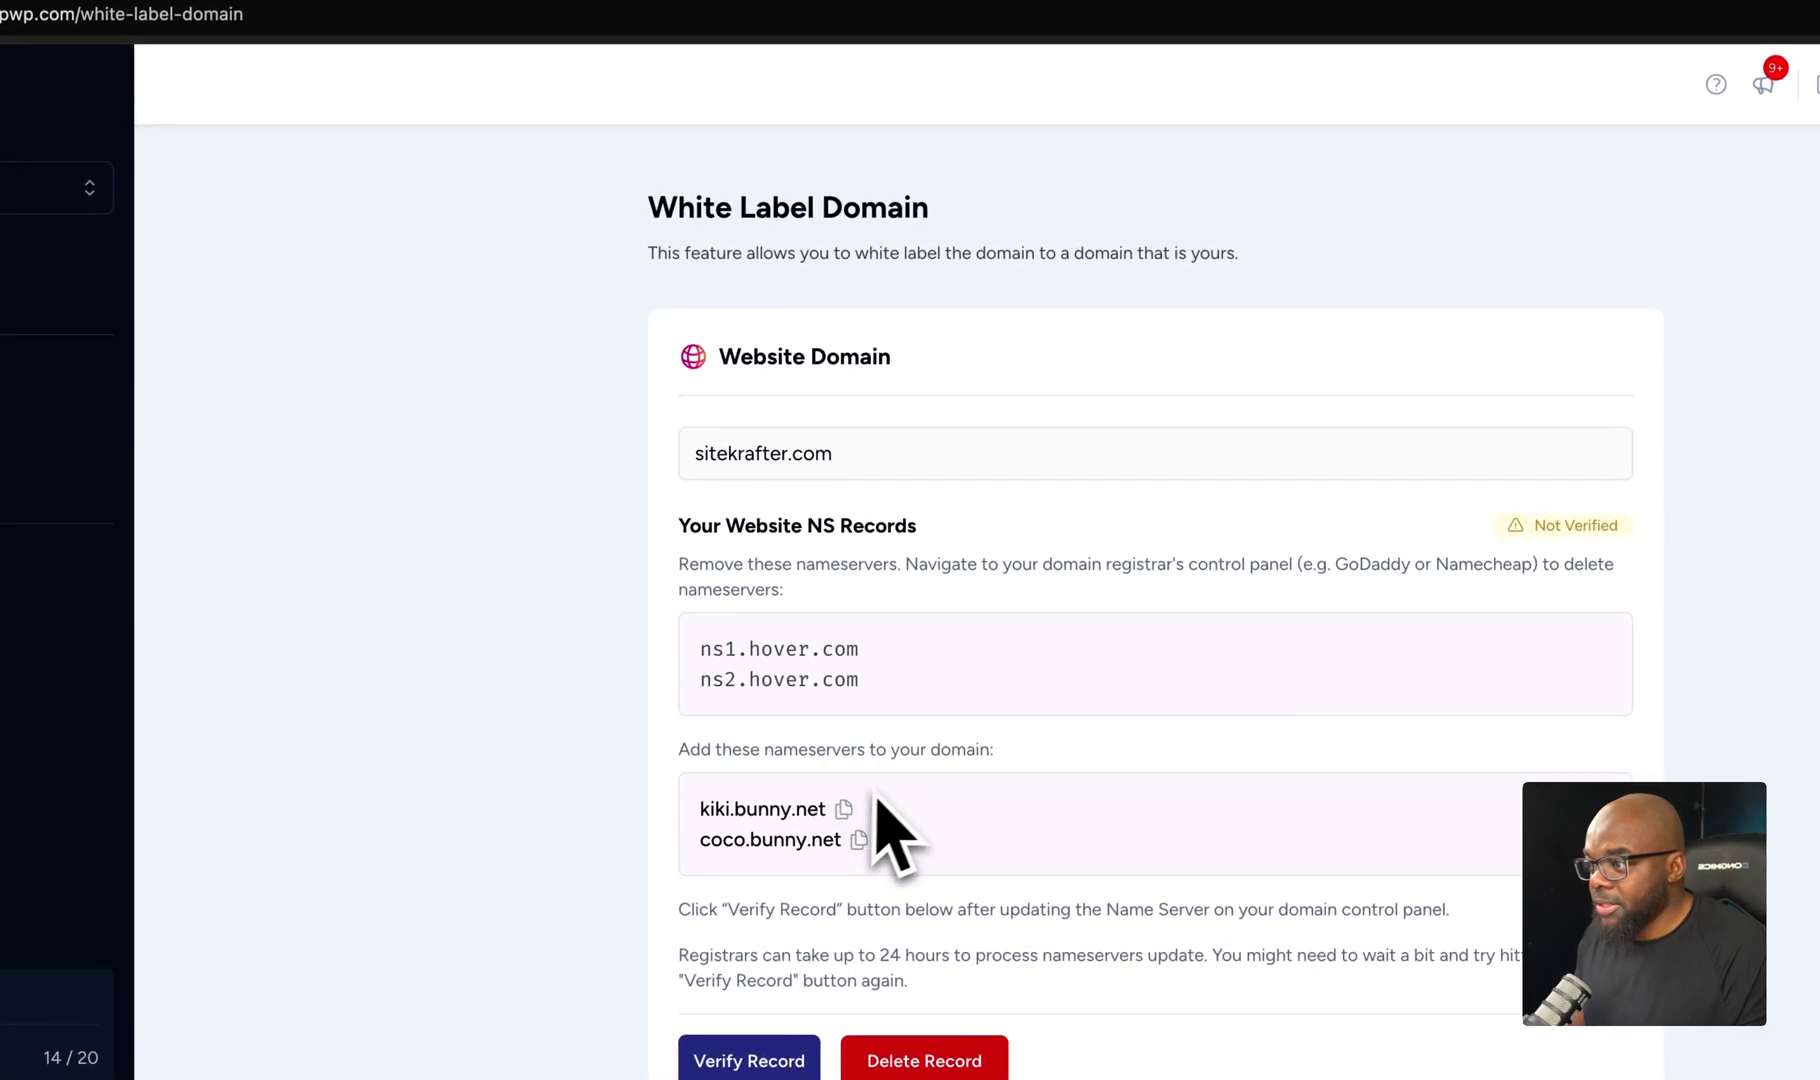
left_click(856, 838)
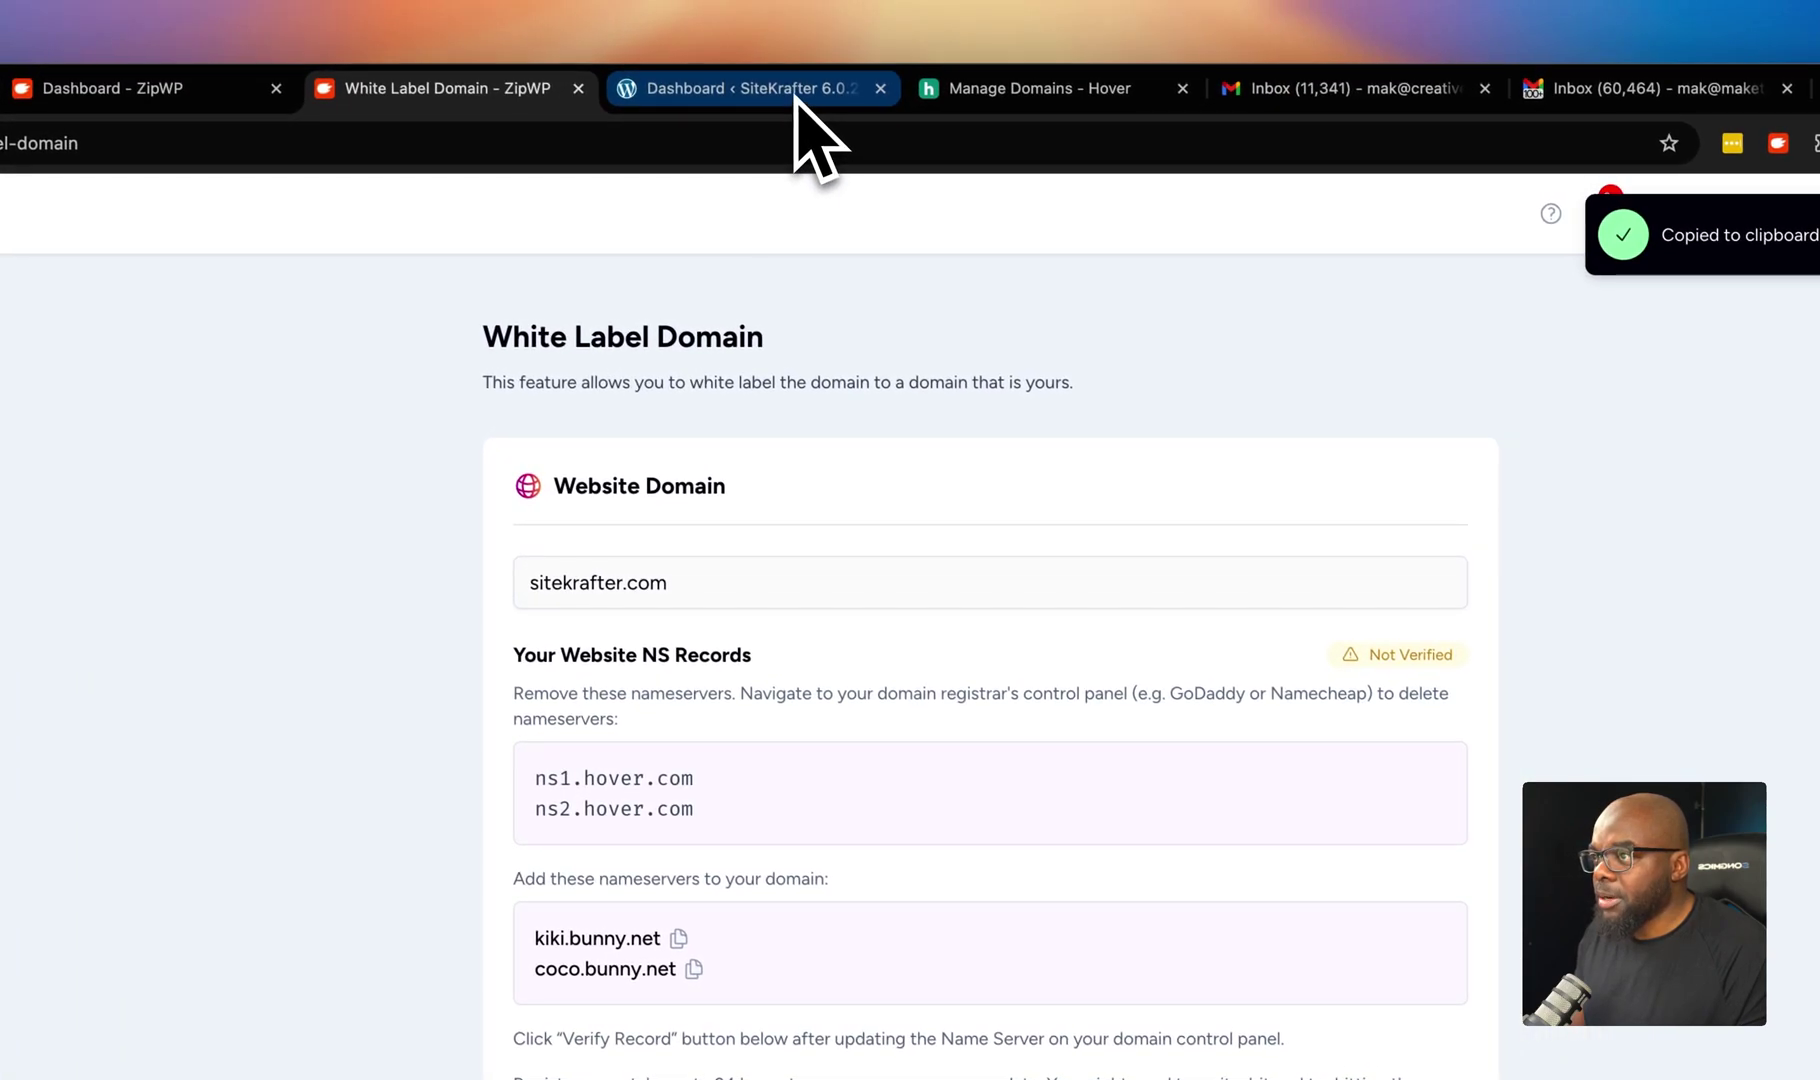
left_click(1045, 92)
triple_click(565, 515)
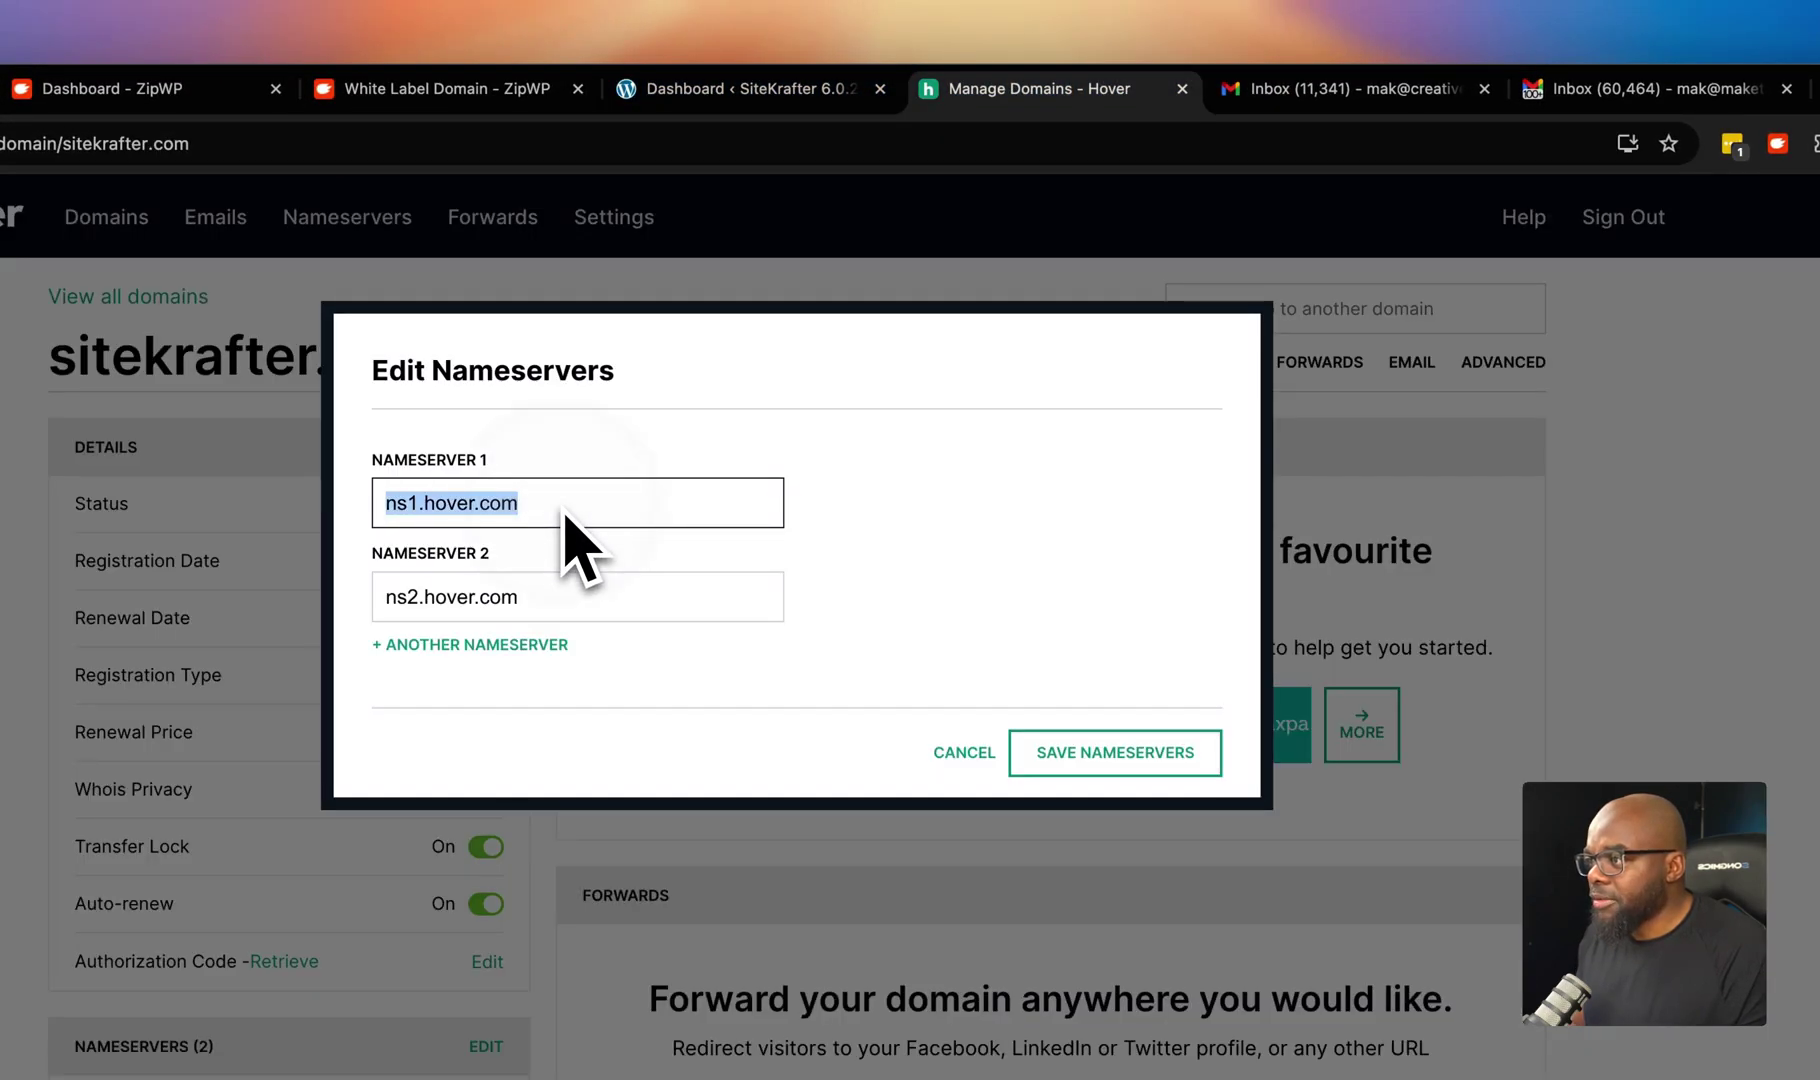
key("super+v")
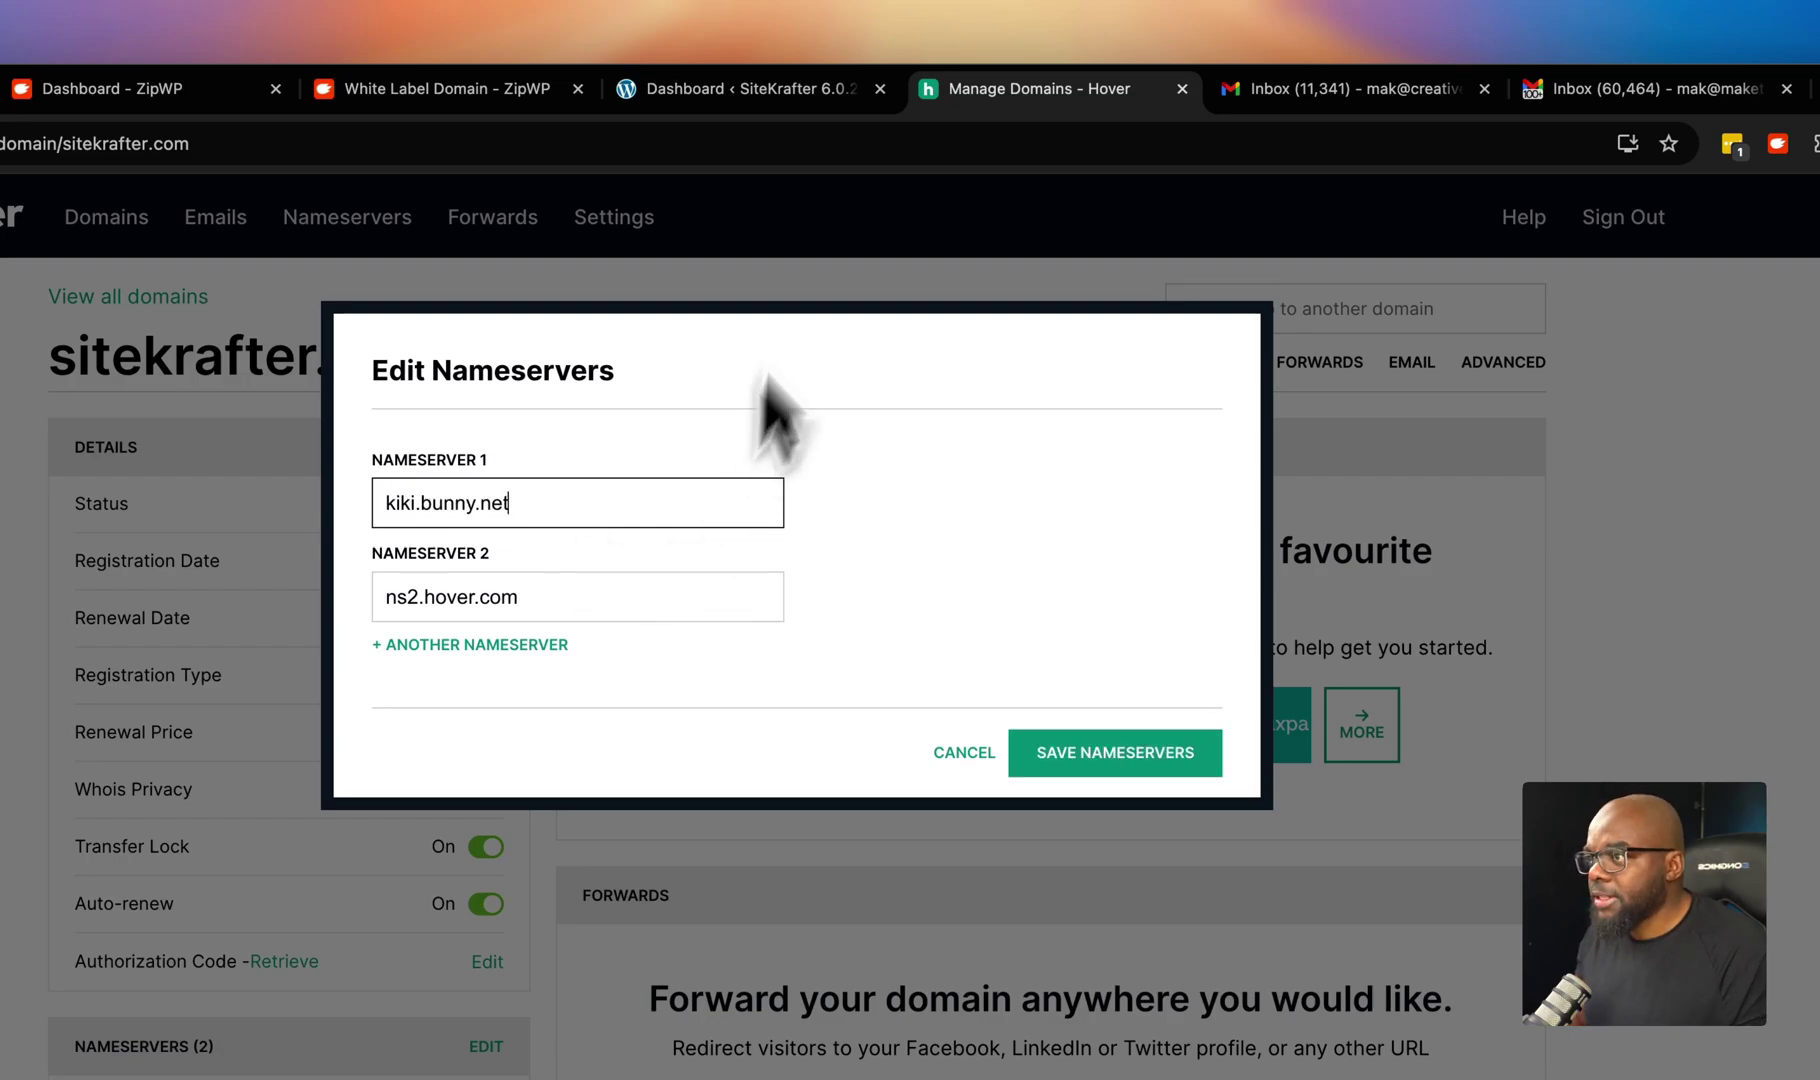
Replace the second nameserver with coco.bunny.net, then cancel the edit without saving
left_click(487, 88)
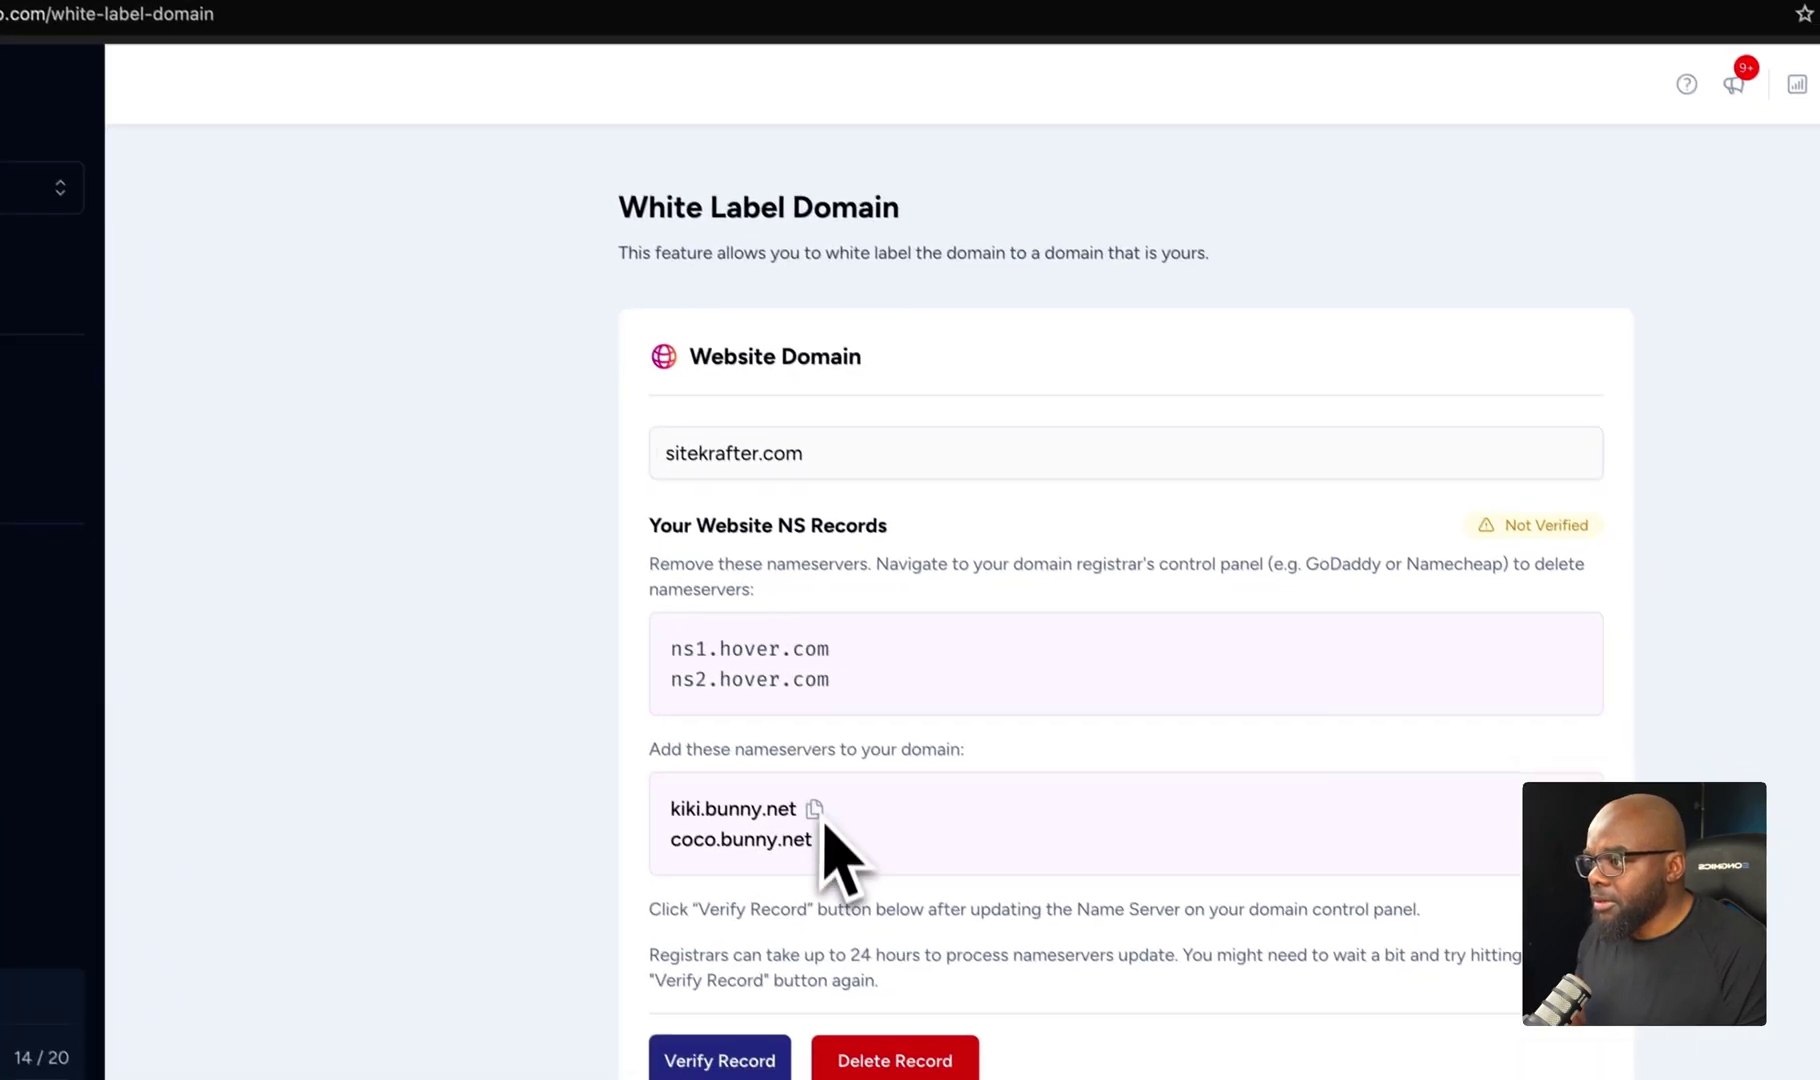
left_click(941, 967)
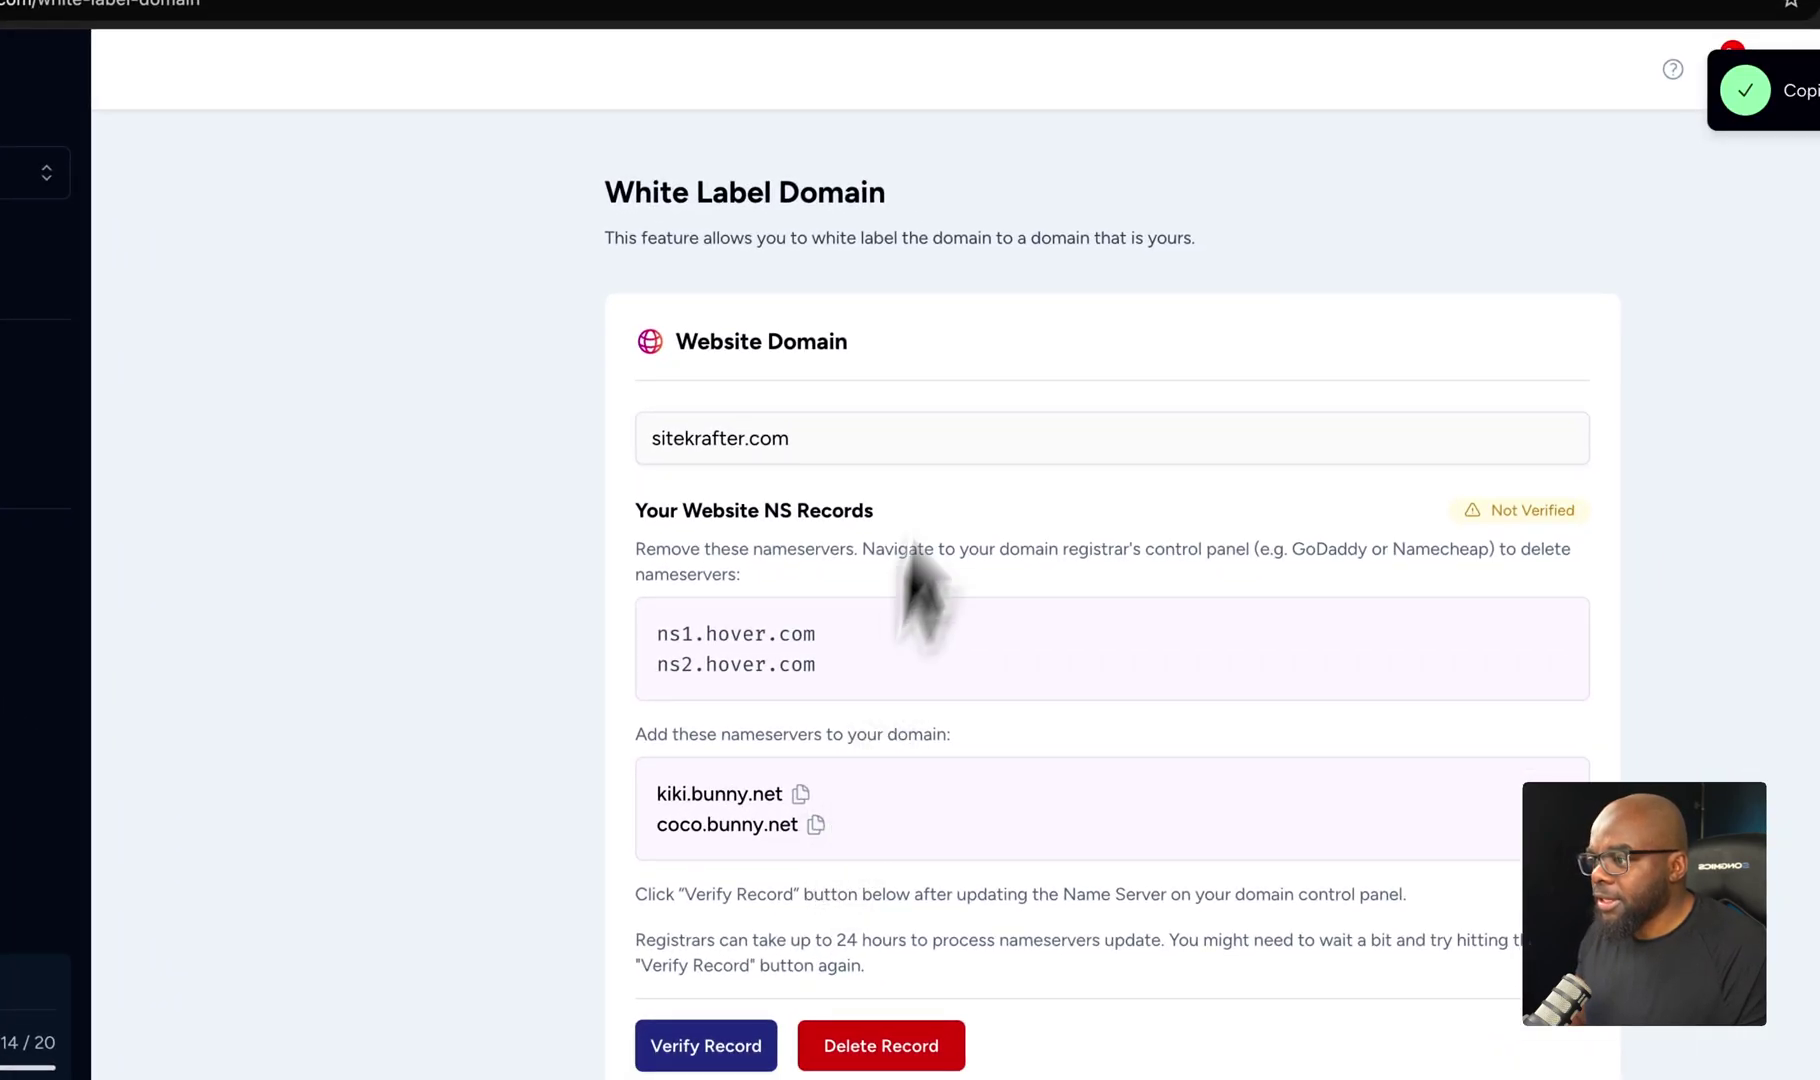
left_click(1270, 87)
left_click(781, 602)
triple_click(635, 600)
key("super+v")
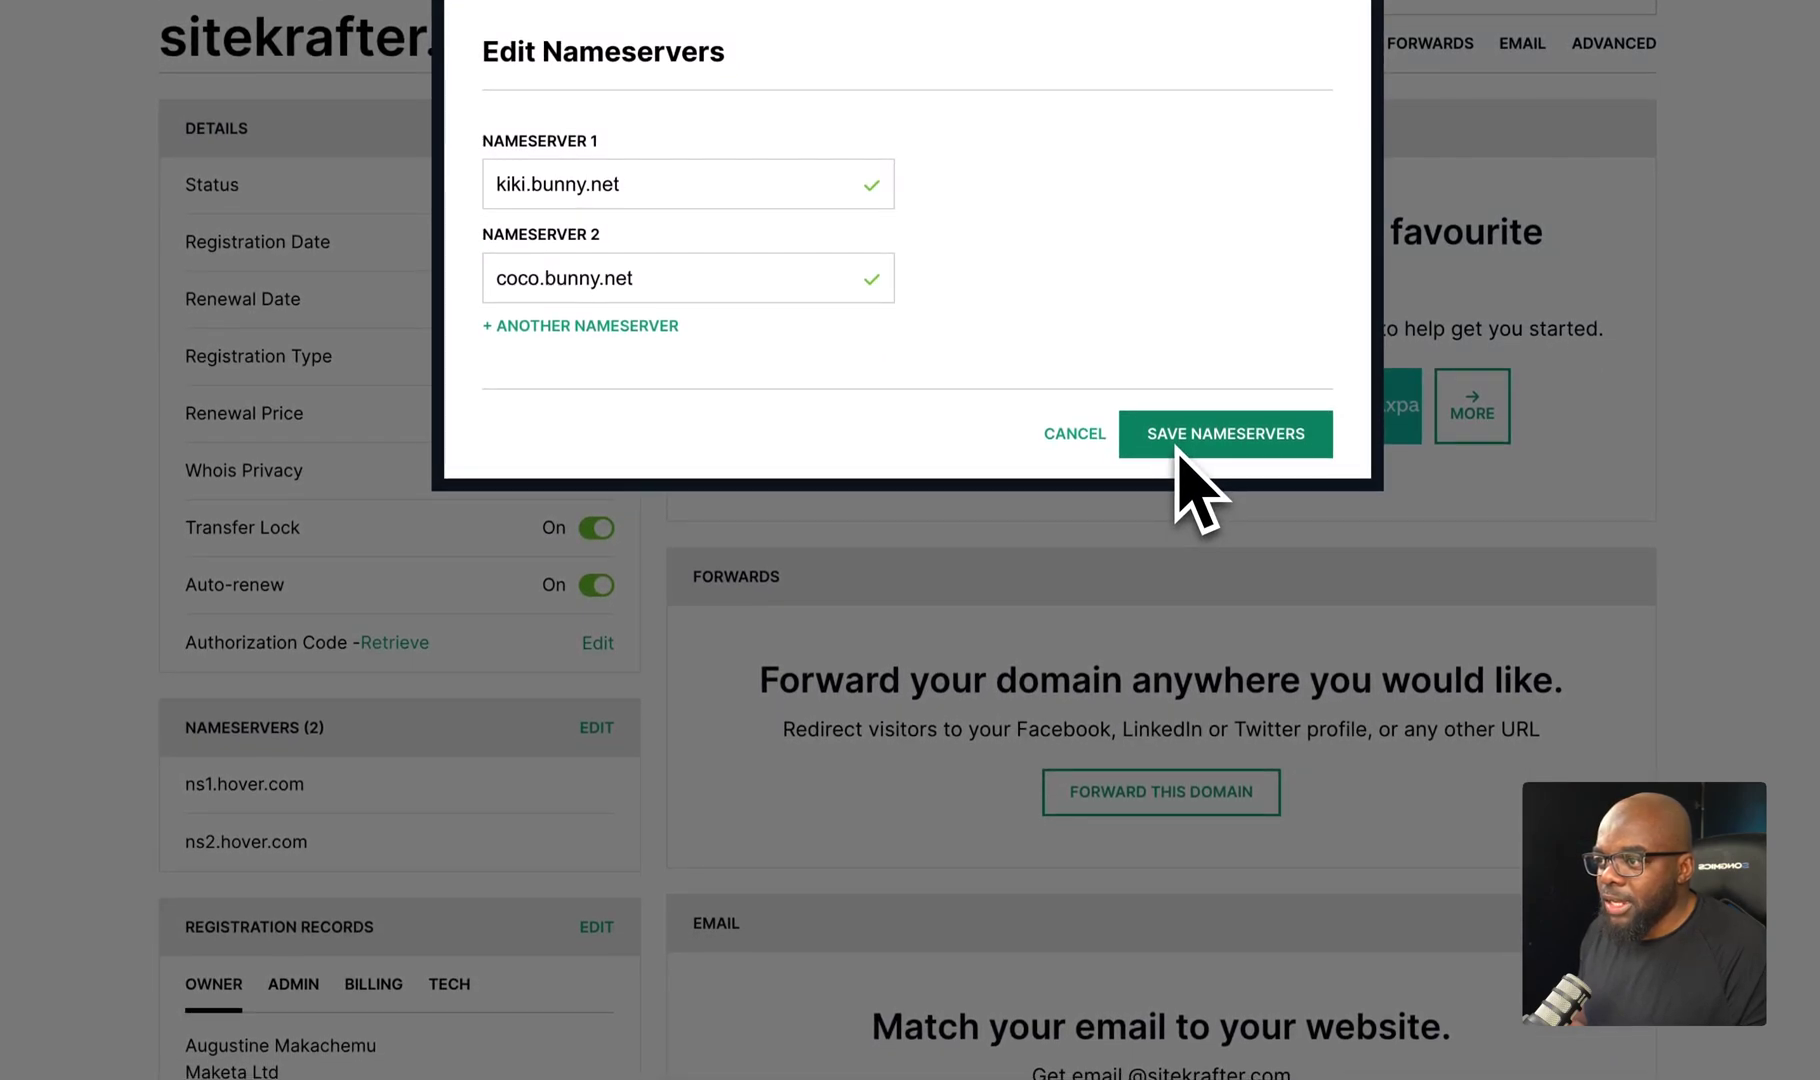
left_click(1080, 436)
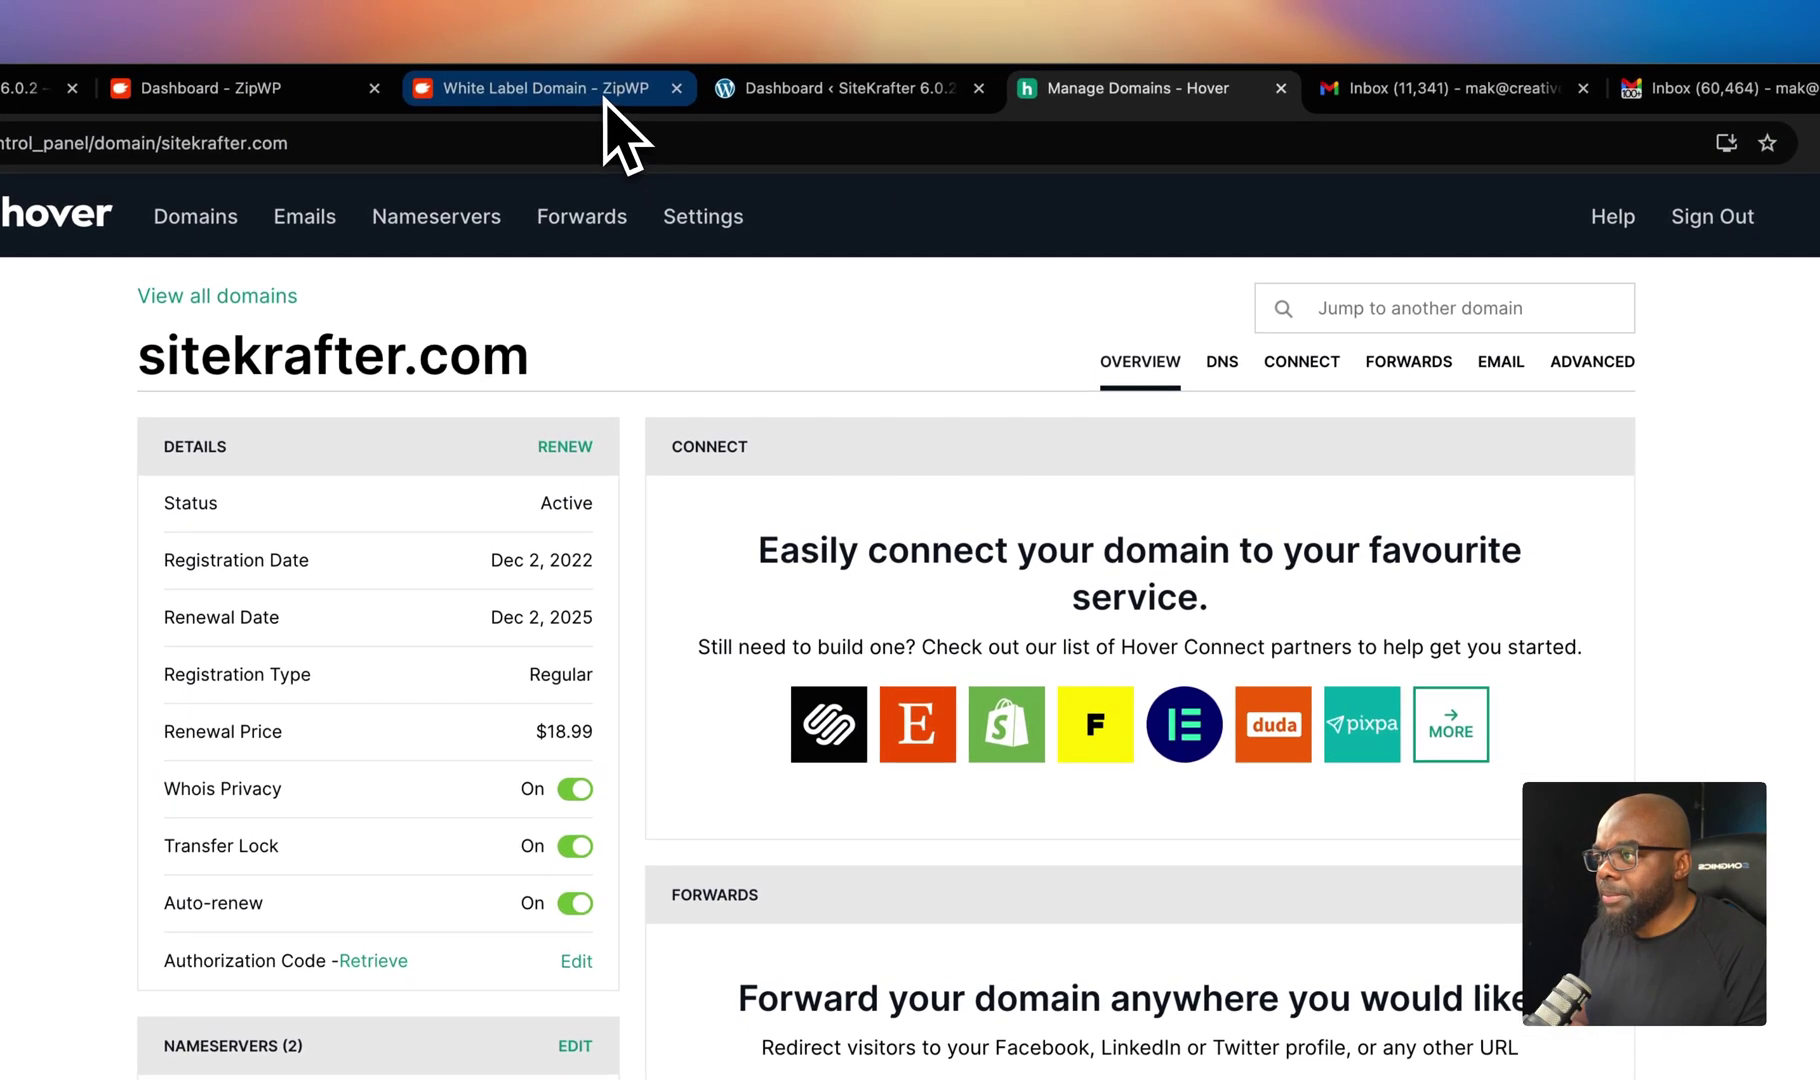
Switch back to the ZipWP tab
left_click(605, 122)
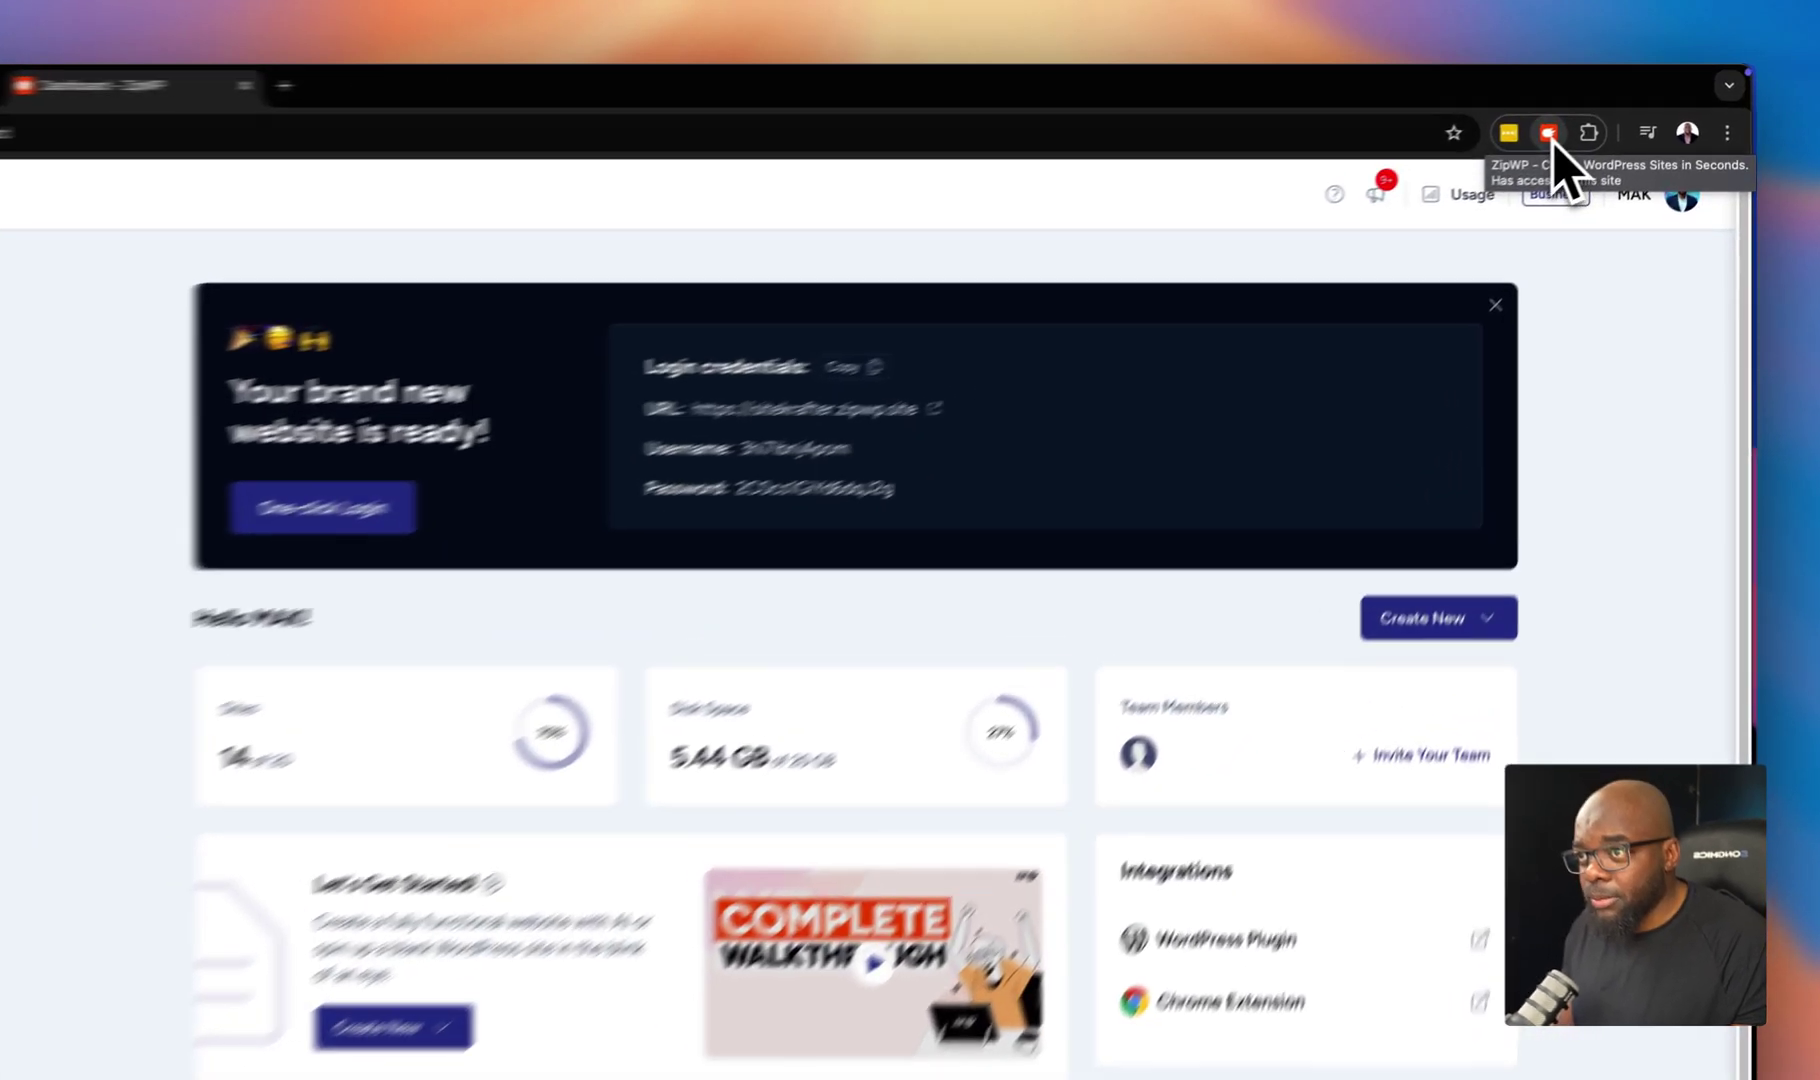
Look over the ZipWP extension's welcome panel, then close it
left_click(1548, 133)
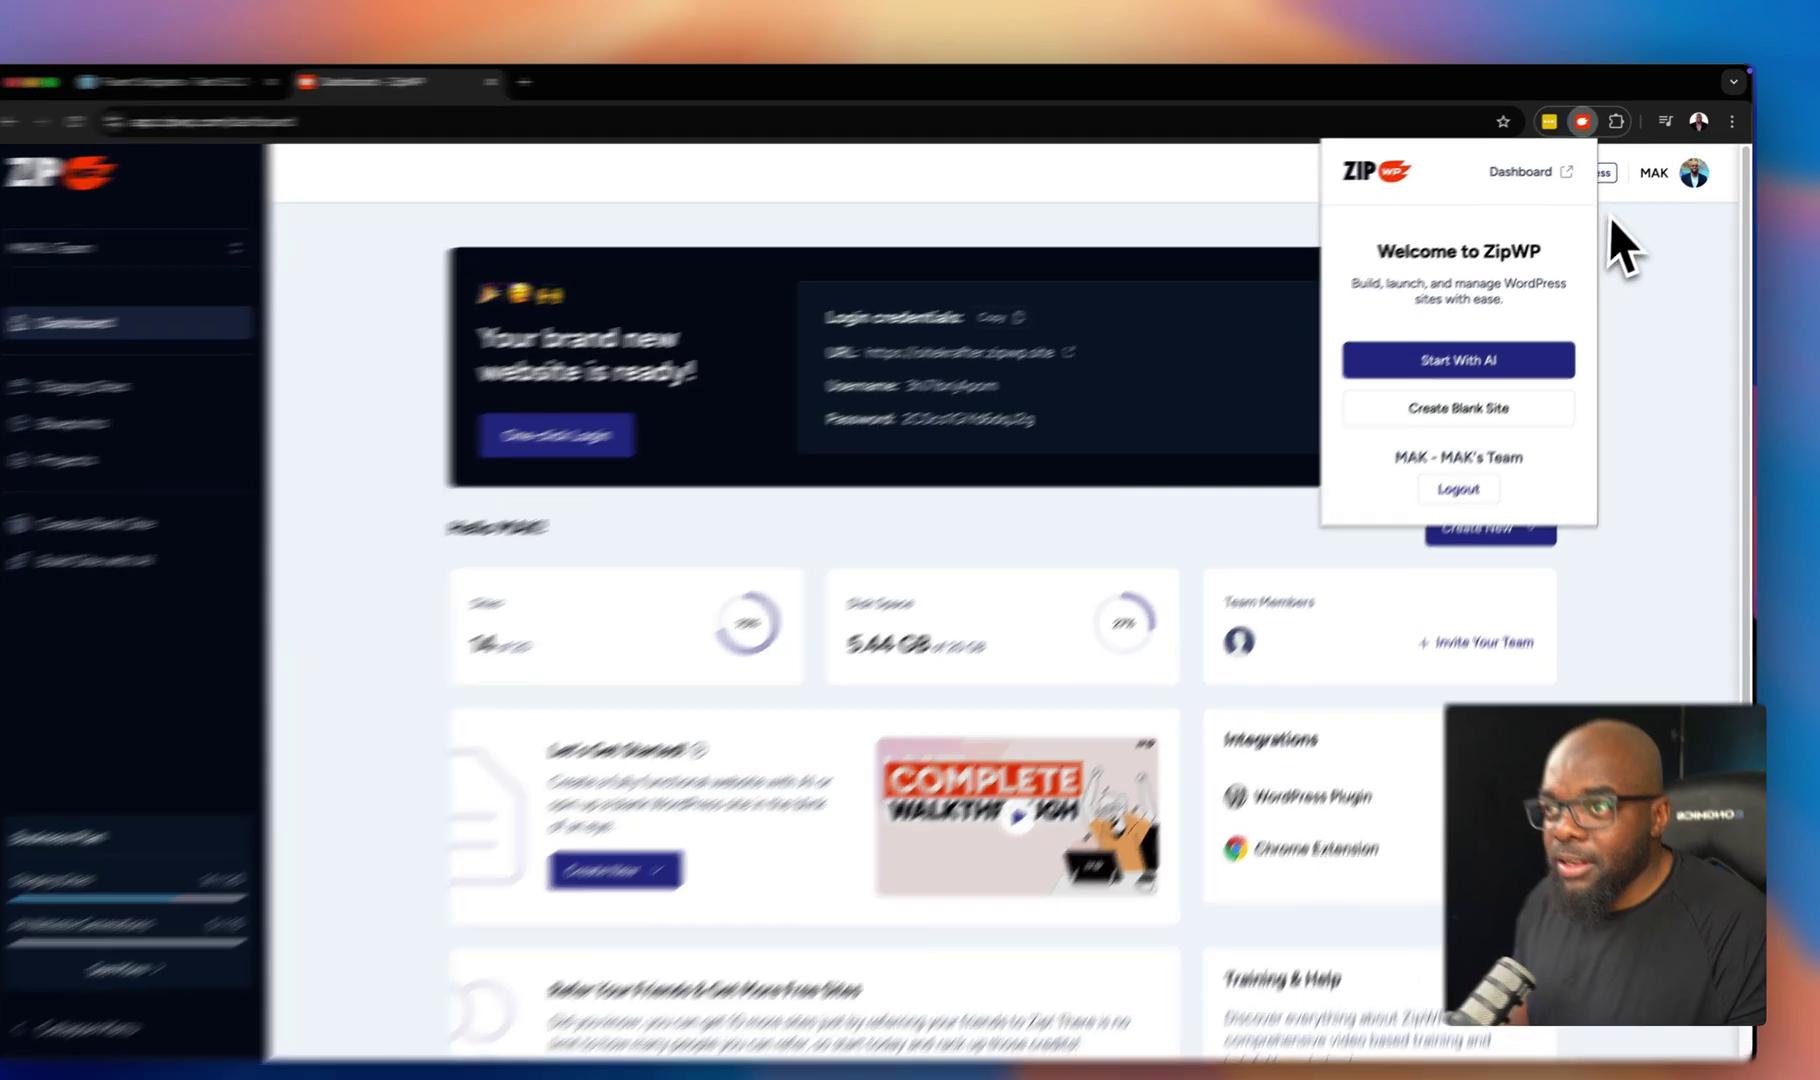
left_click(1610, 216)
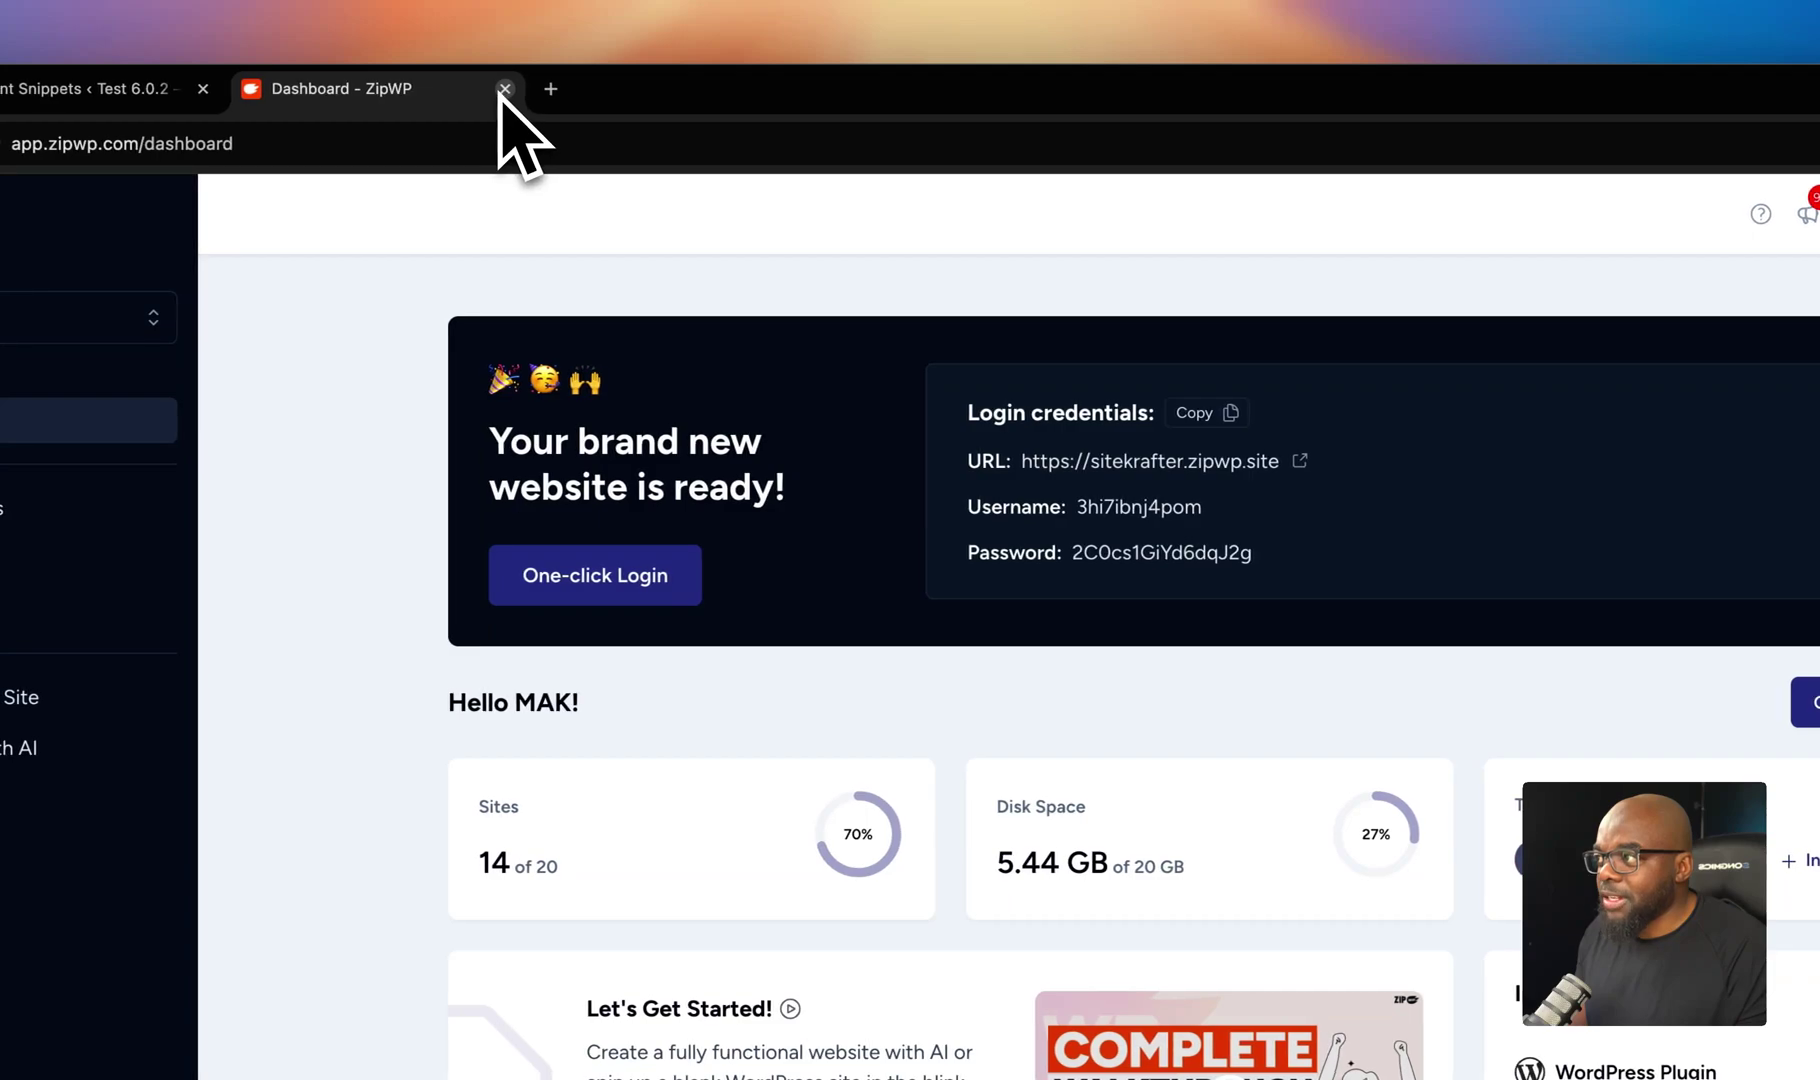
Load Google in a new tab and create a blank WordPress site from the ZipWP extension
left_click(550, 88)
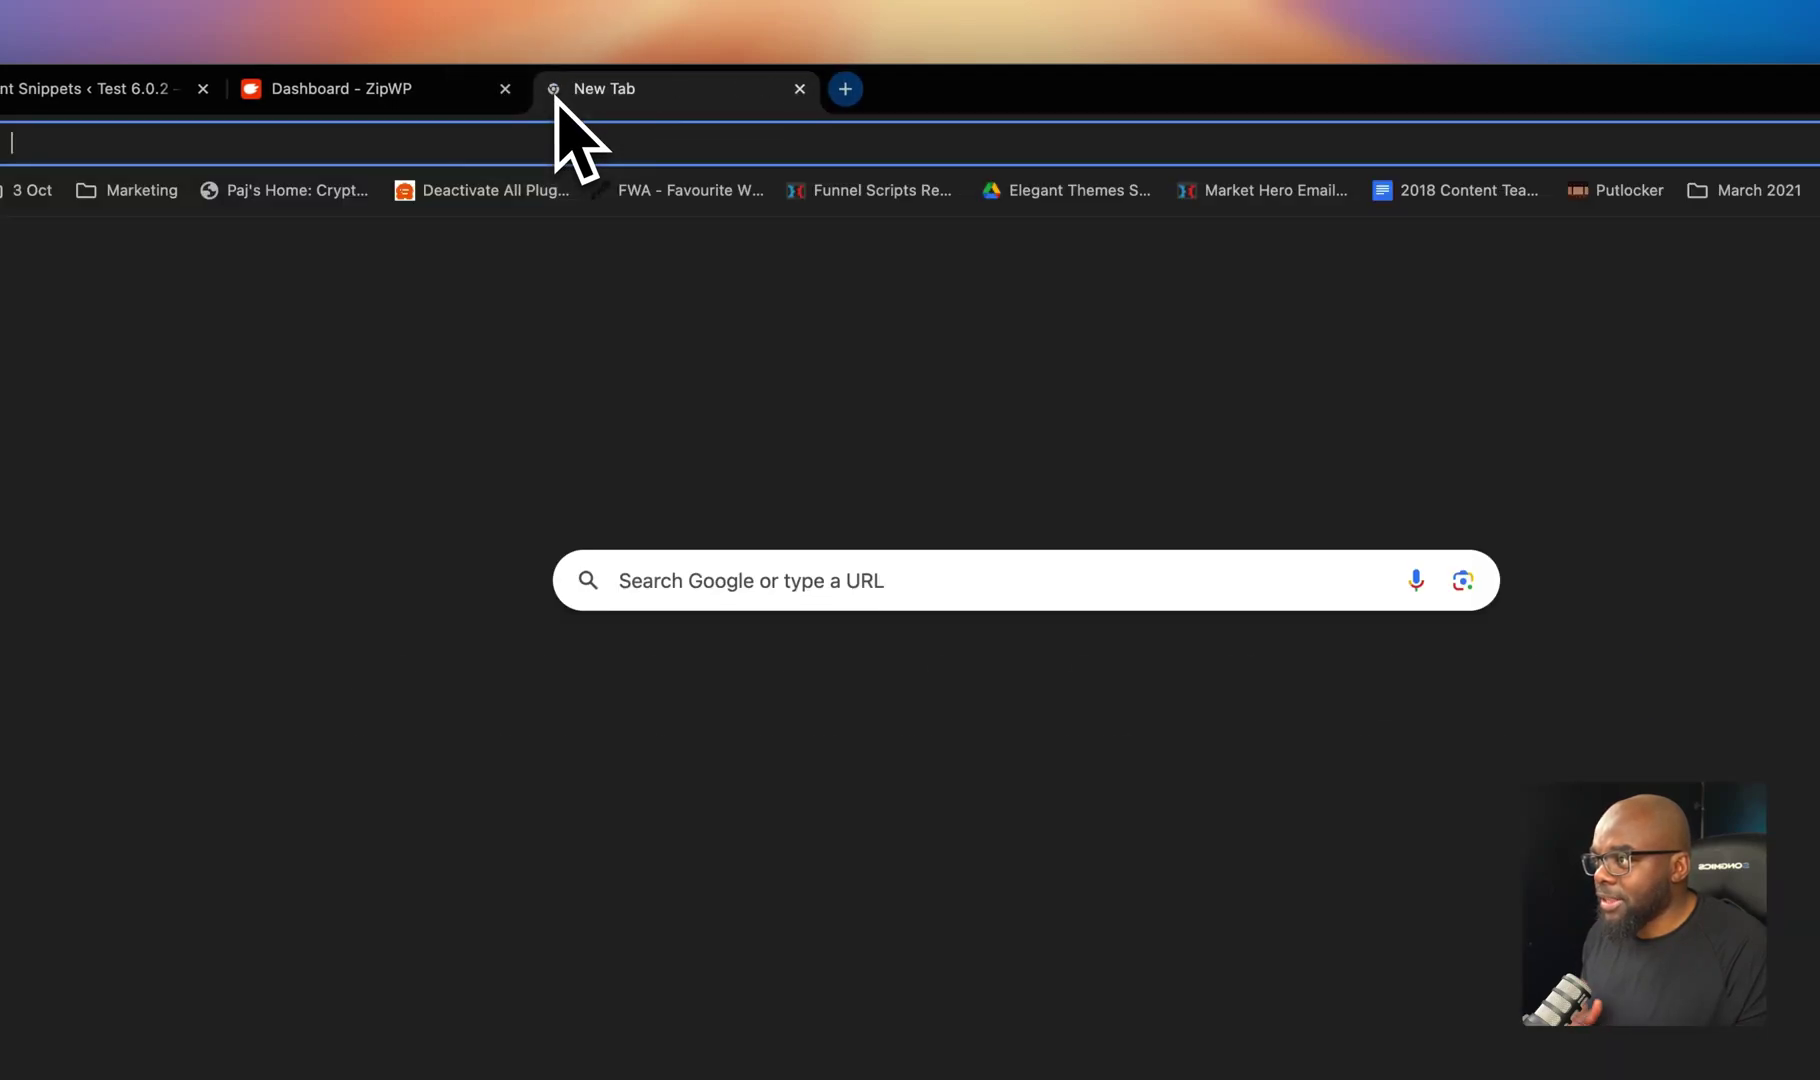
type("google")
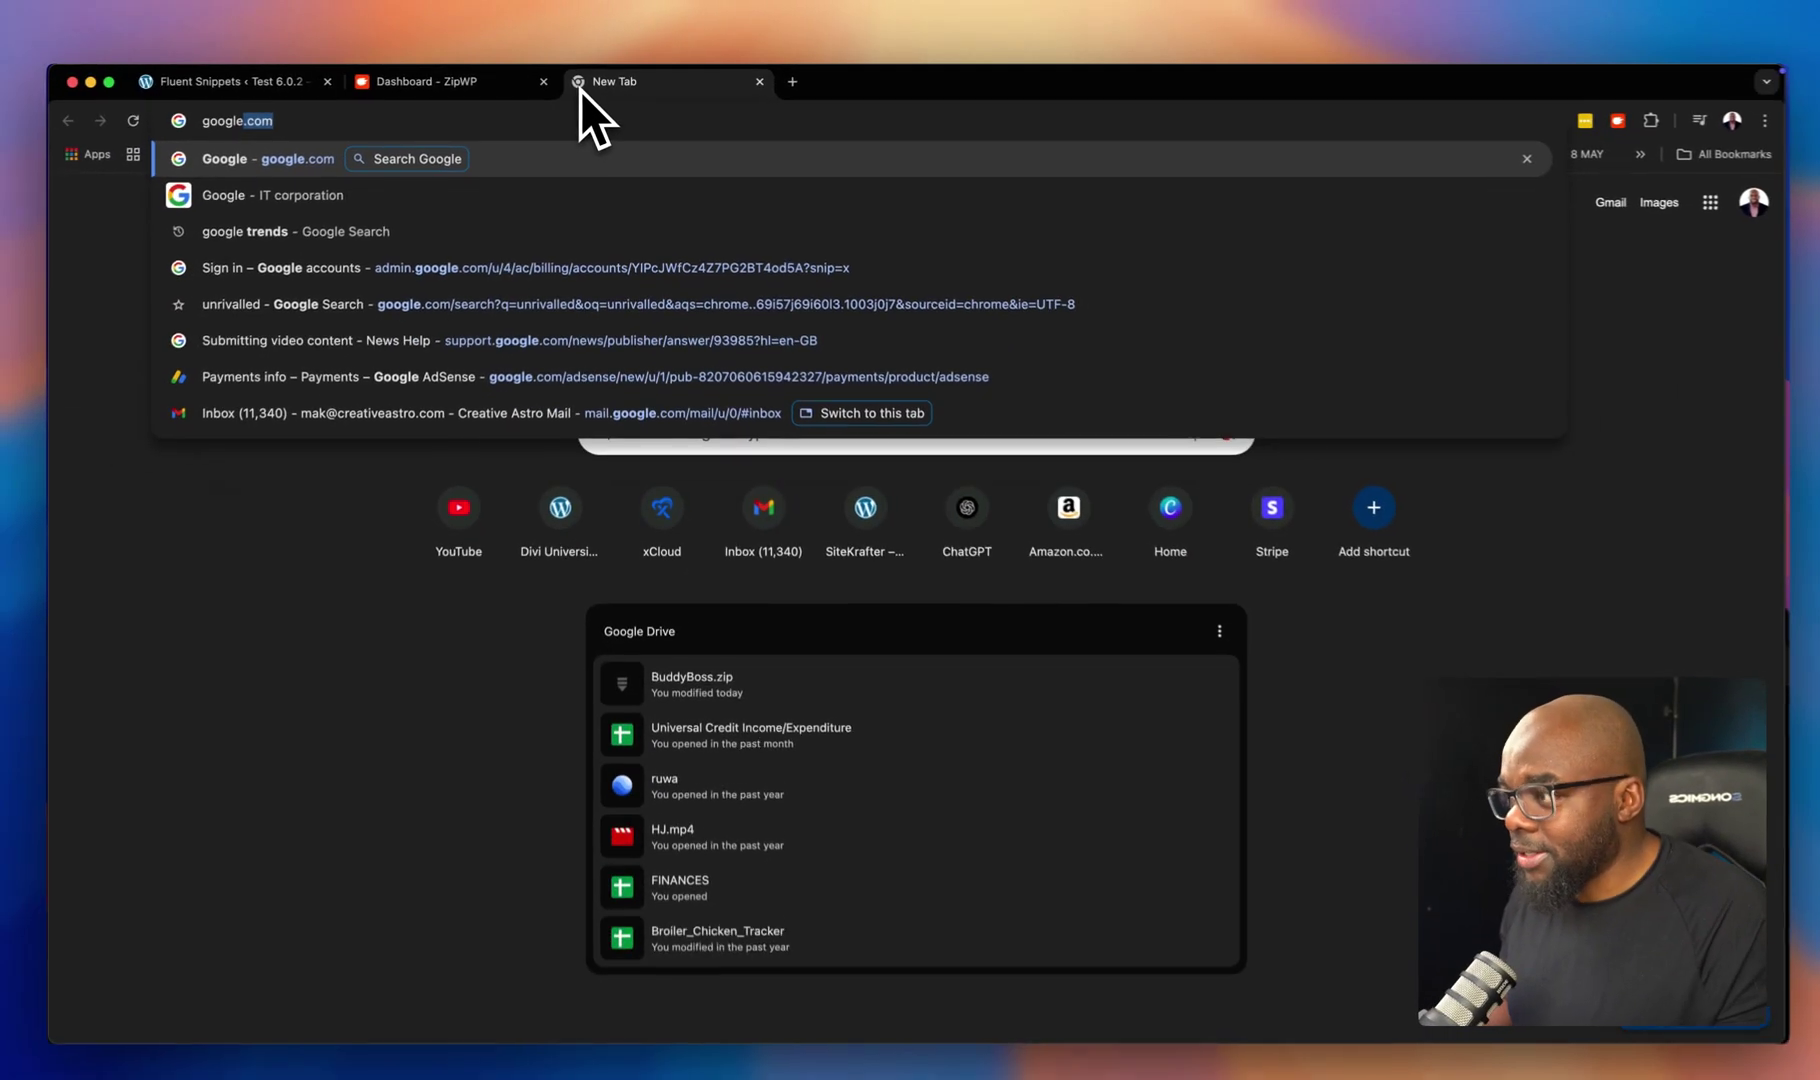
key("Return")
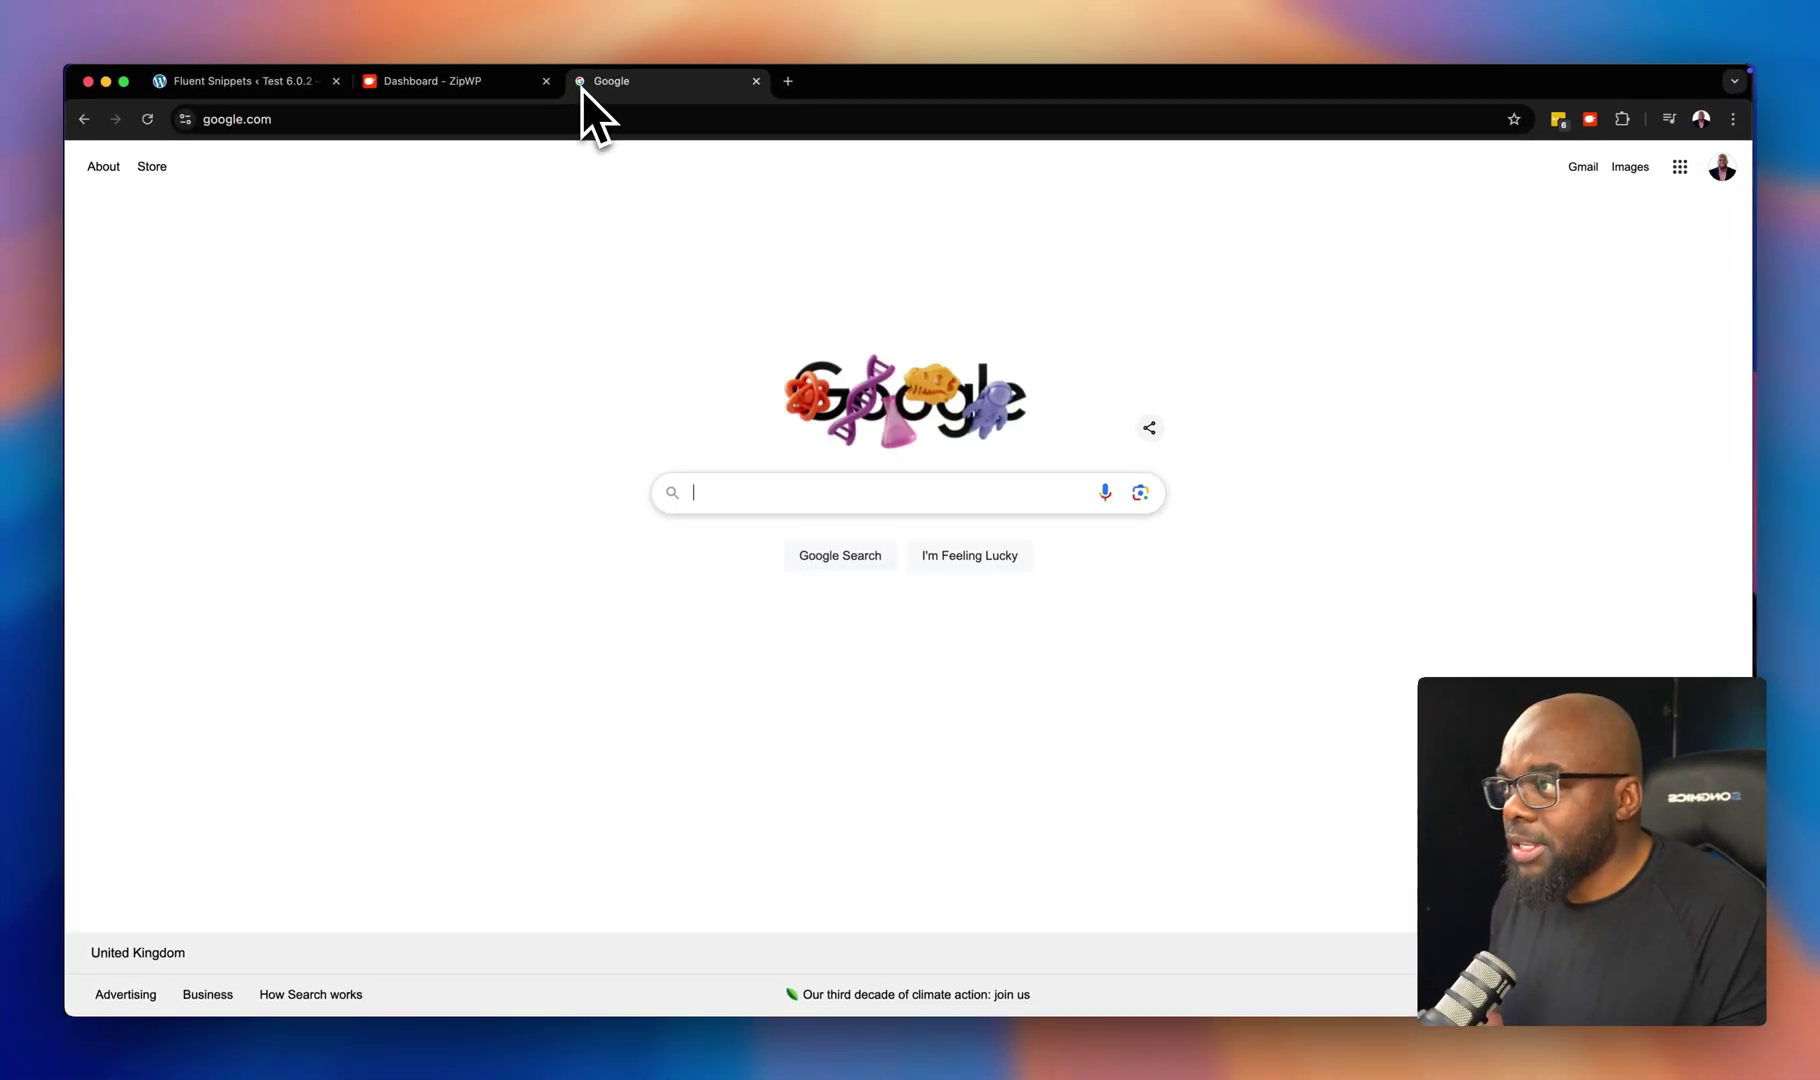
left_click(1591, 120)
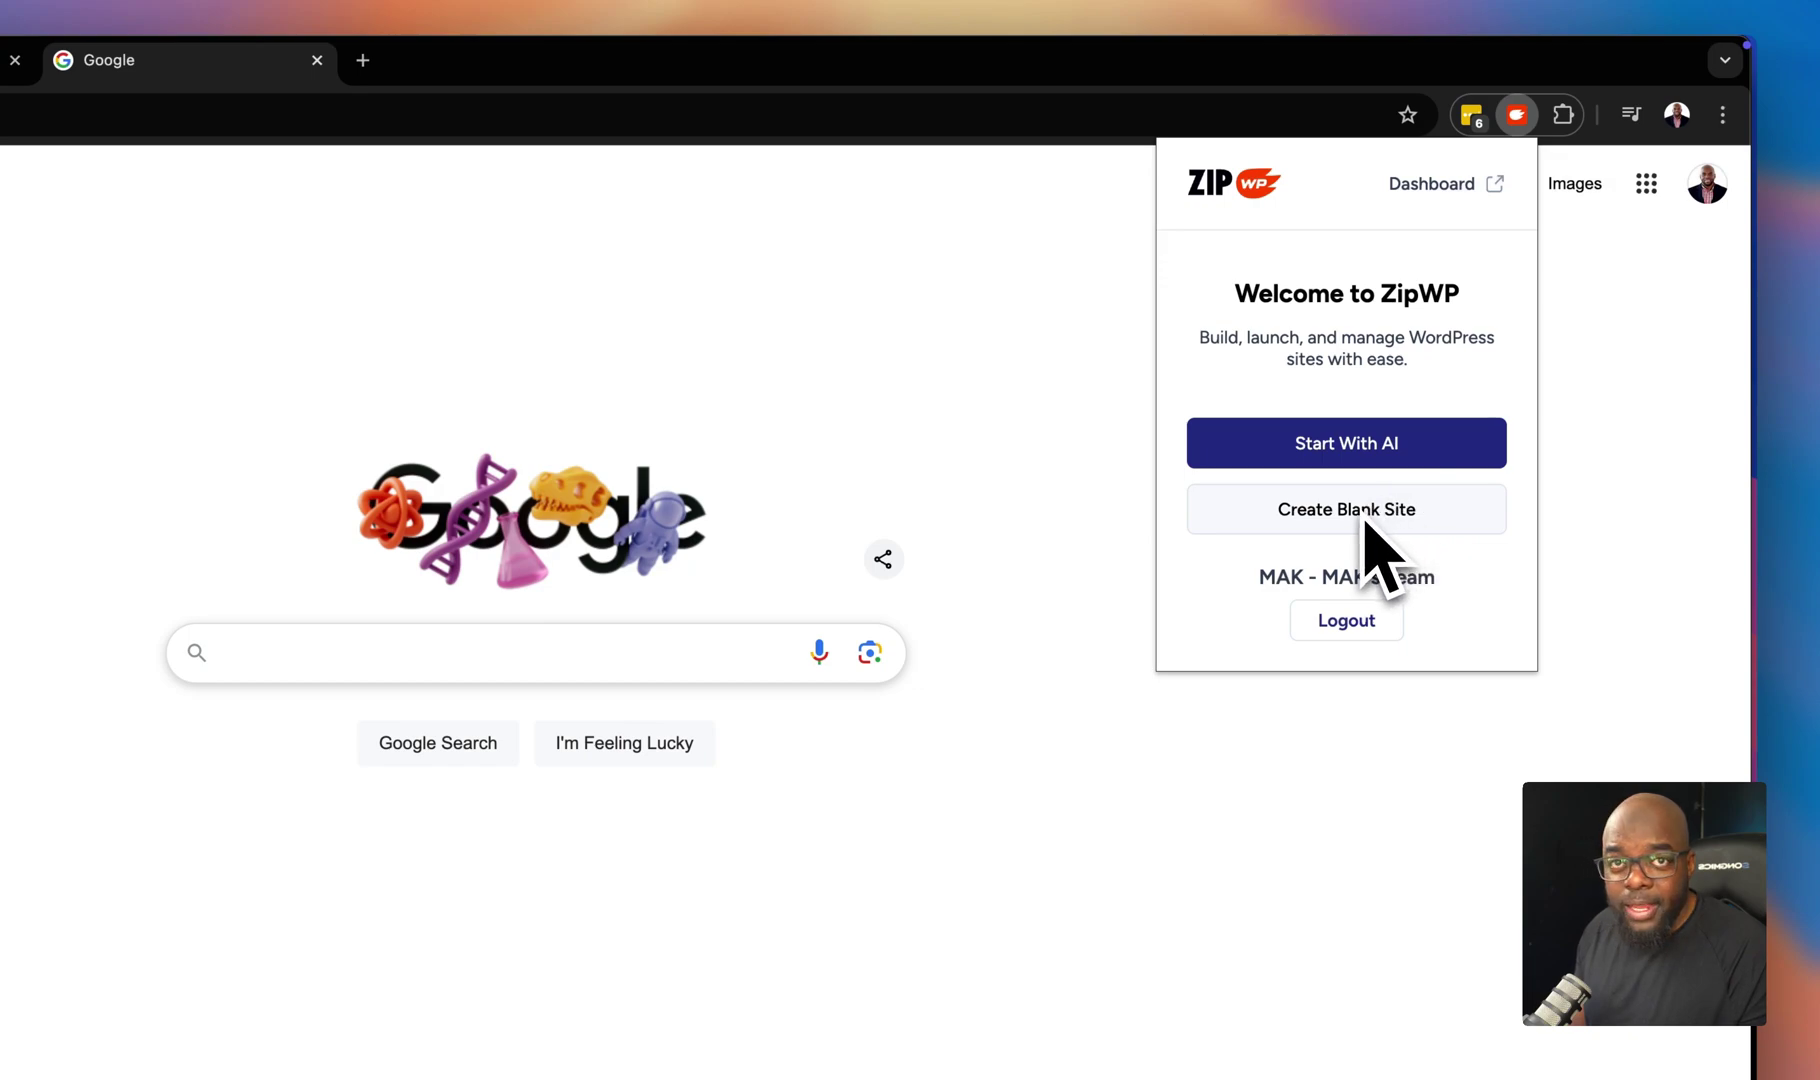
left_click(1363, 516)
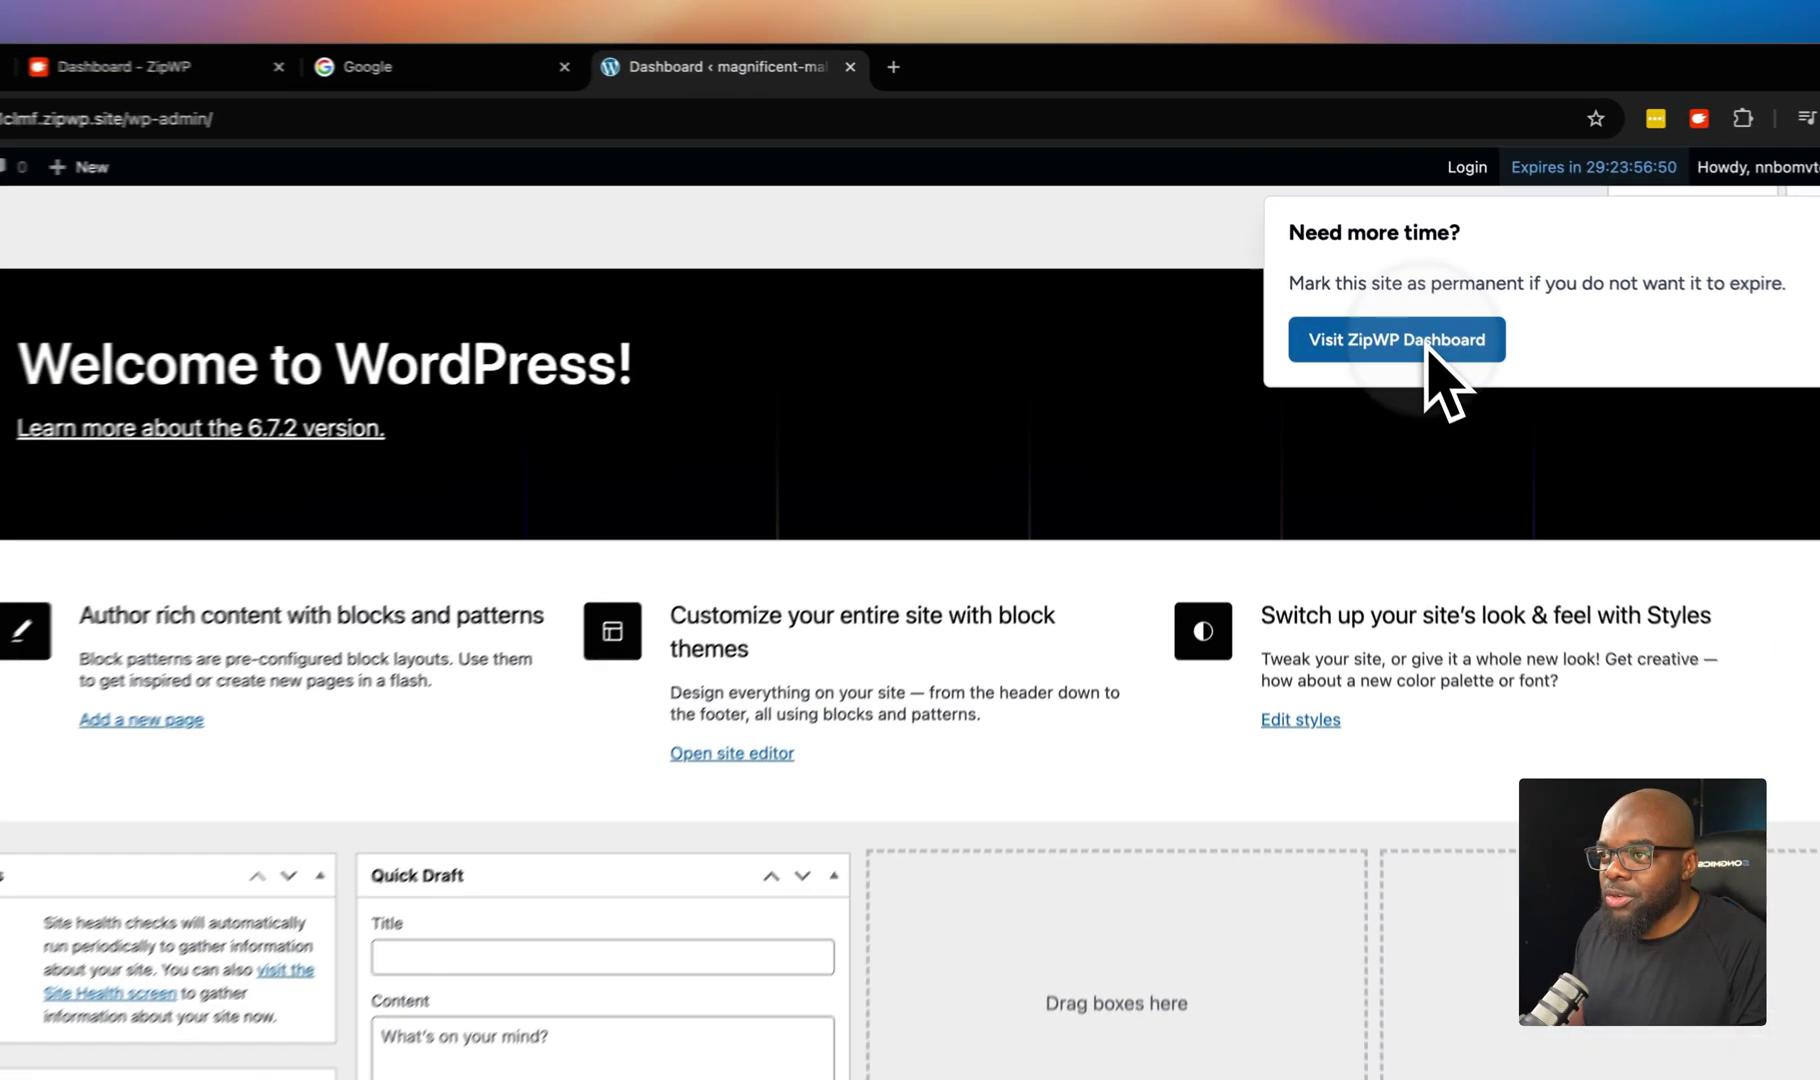
On the ZipWP Sites page, label the new temporary site 'testsite' and check its row actions
left_click(1389, 283)
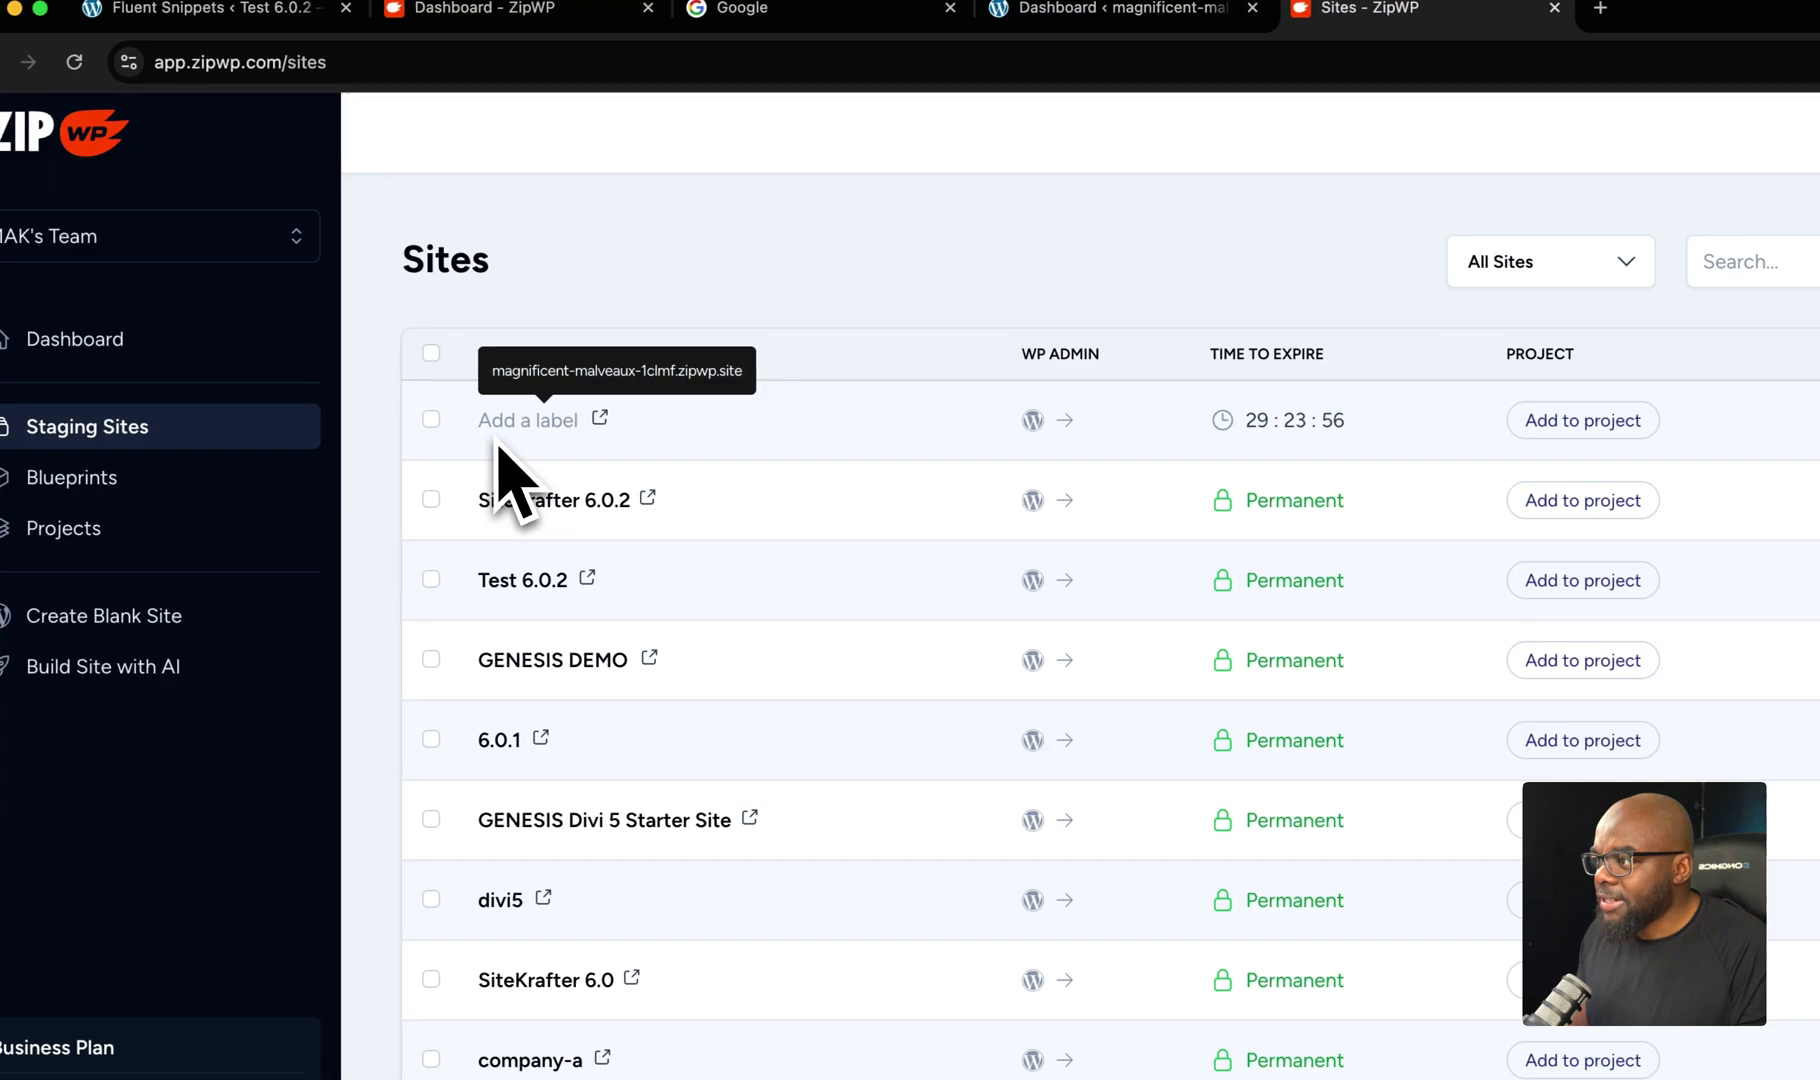
left_click(548, 428)
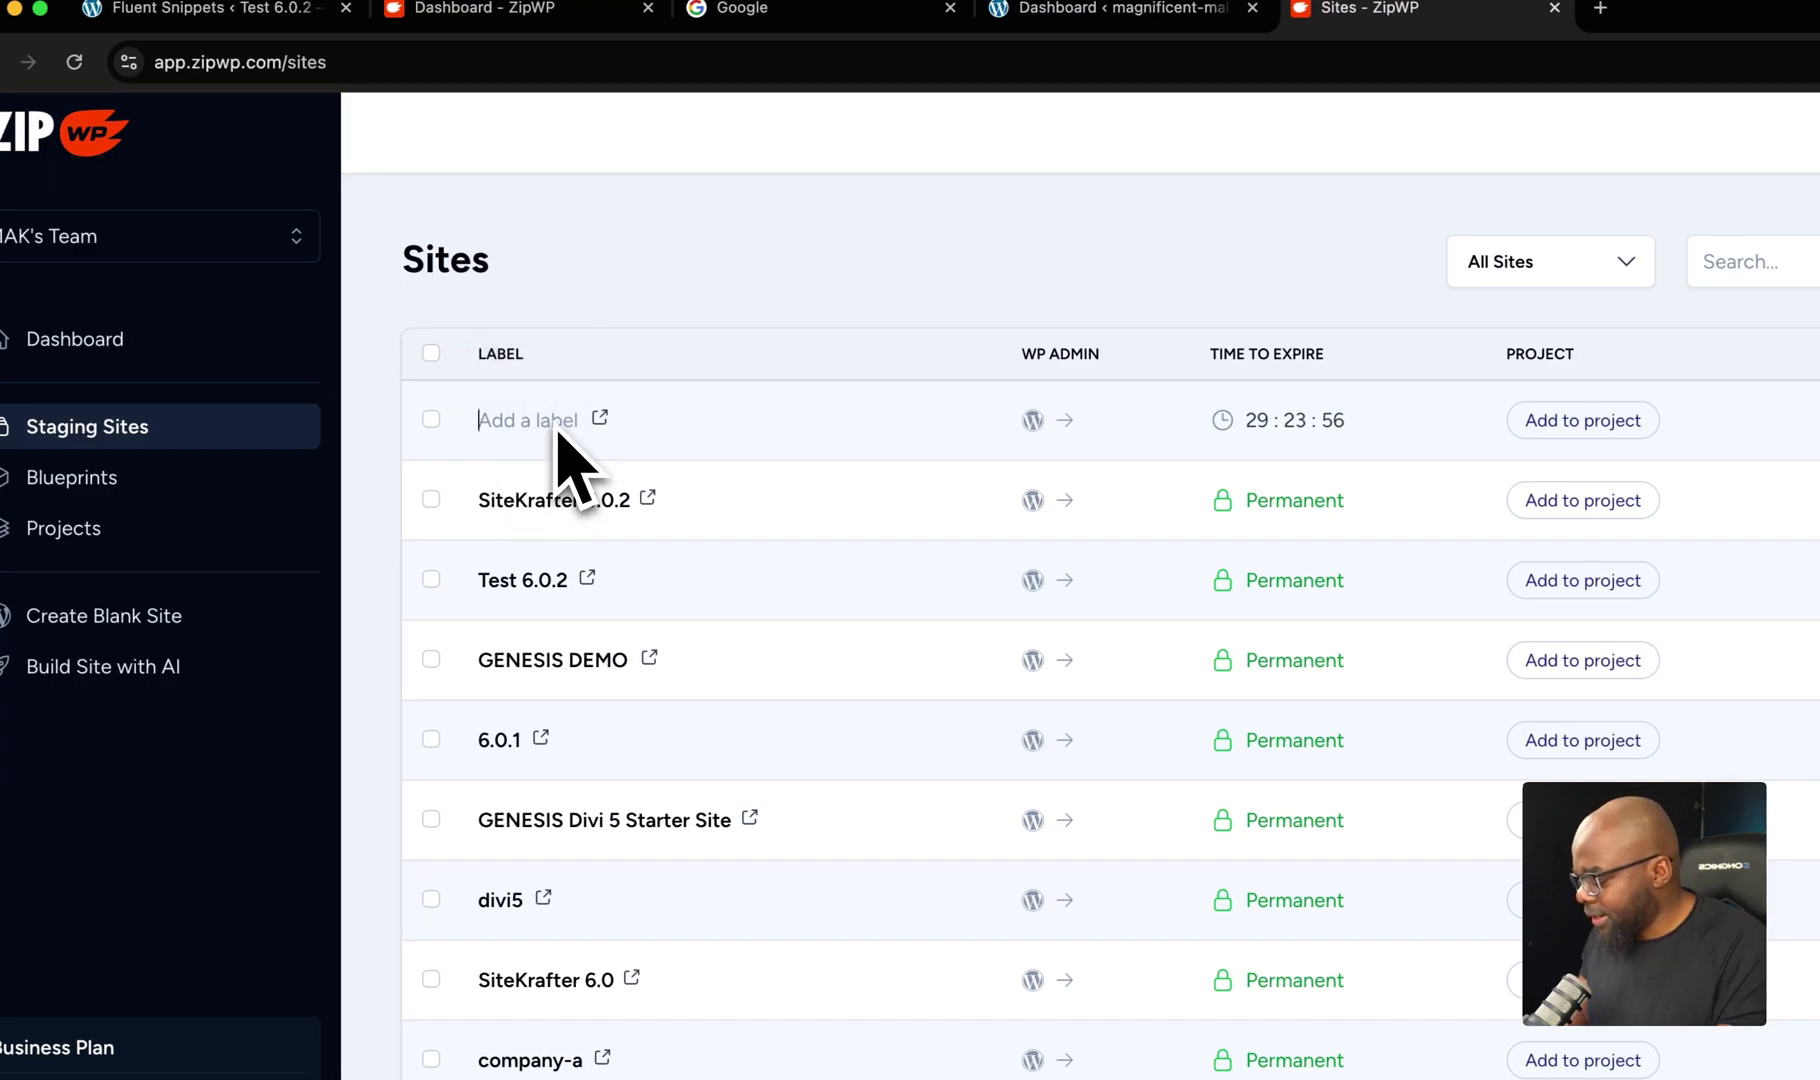
type("test")
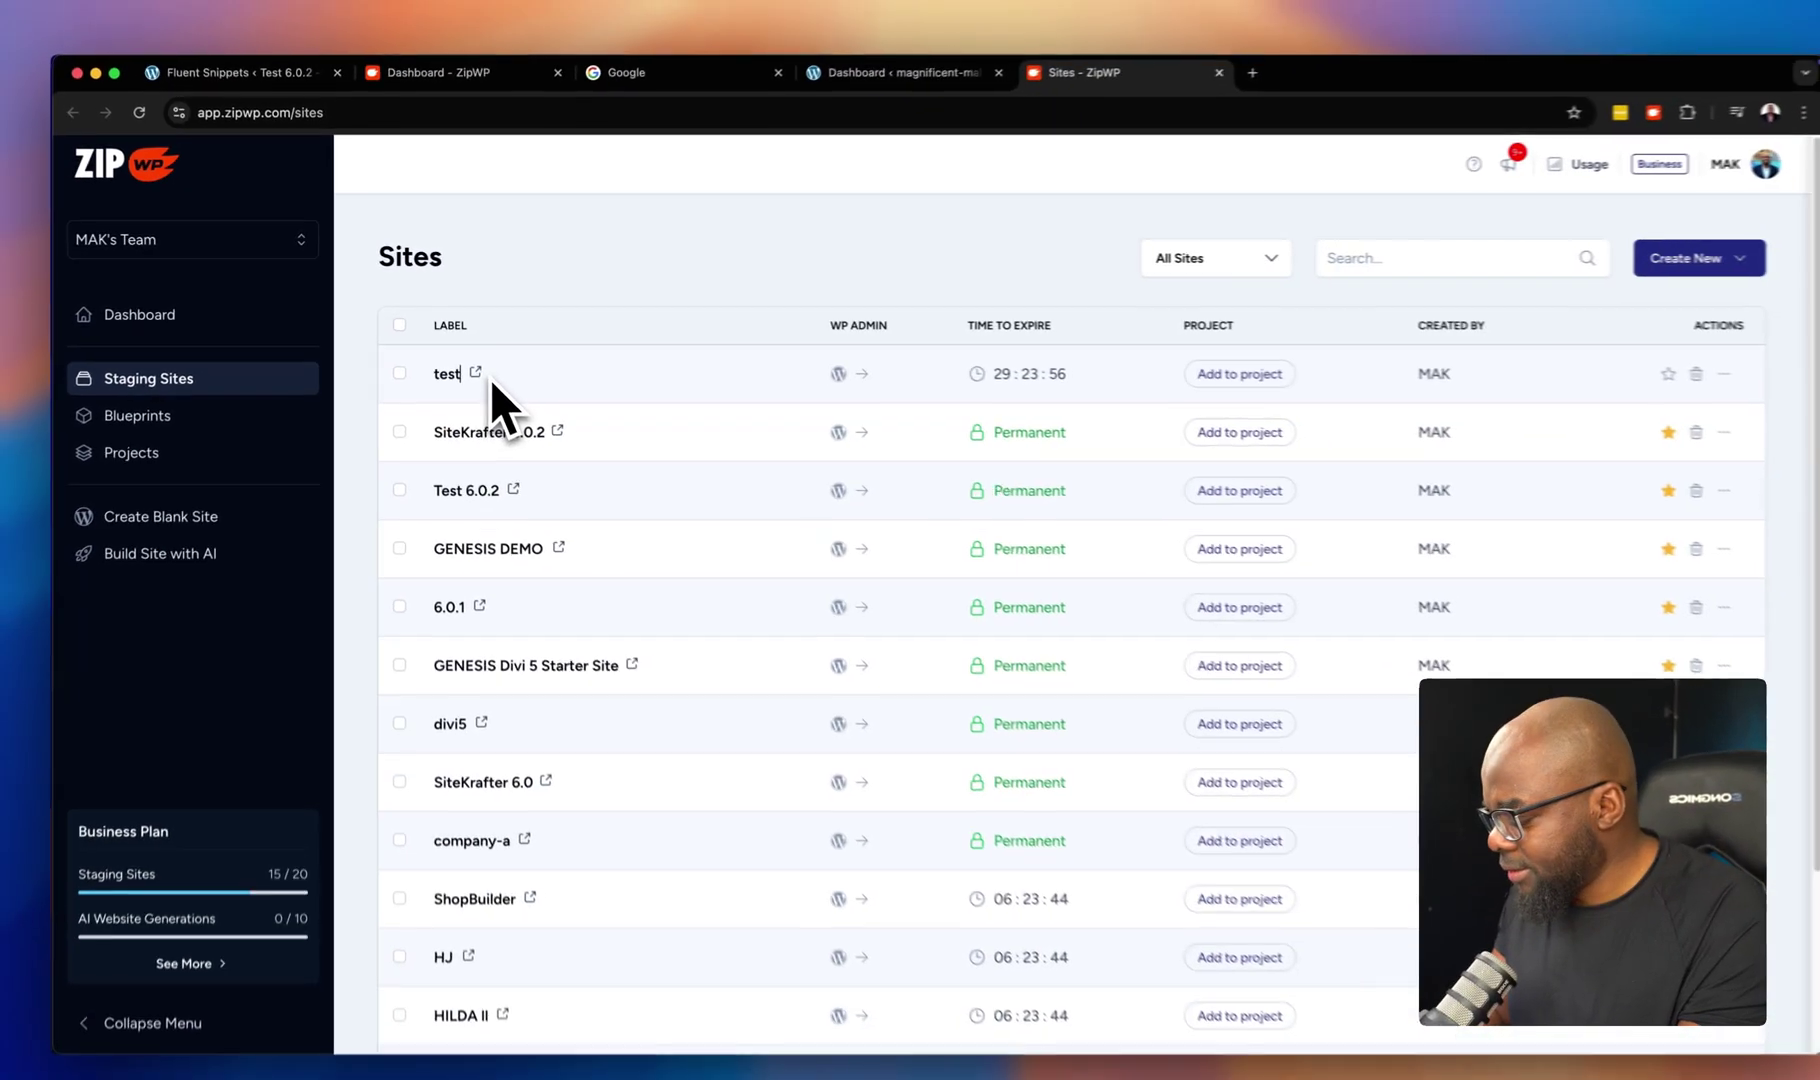
type("site")
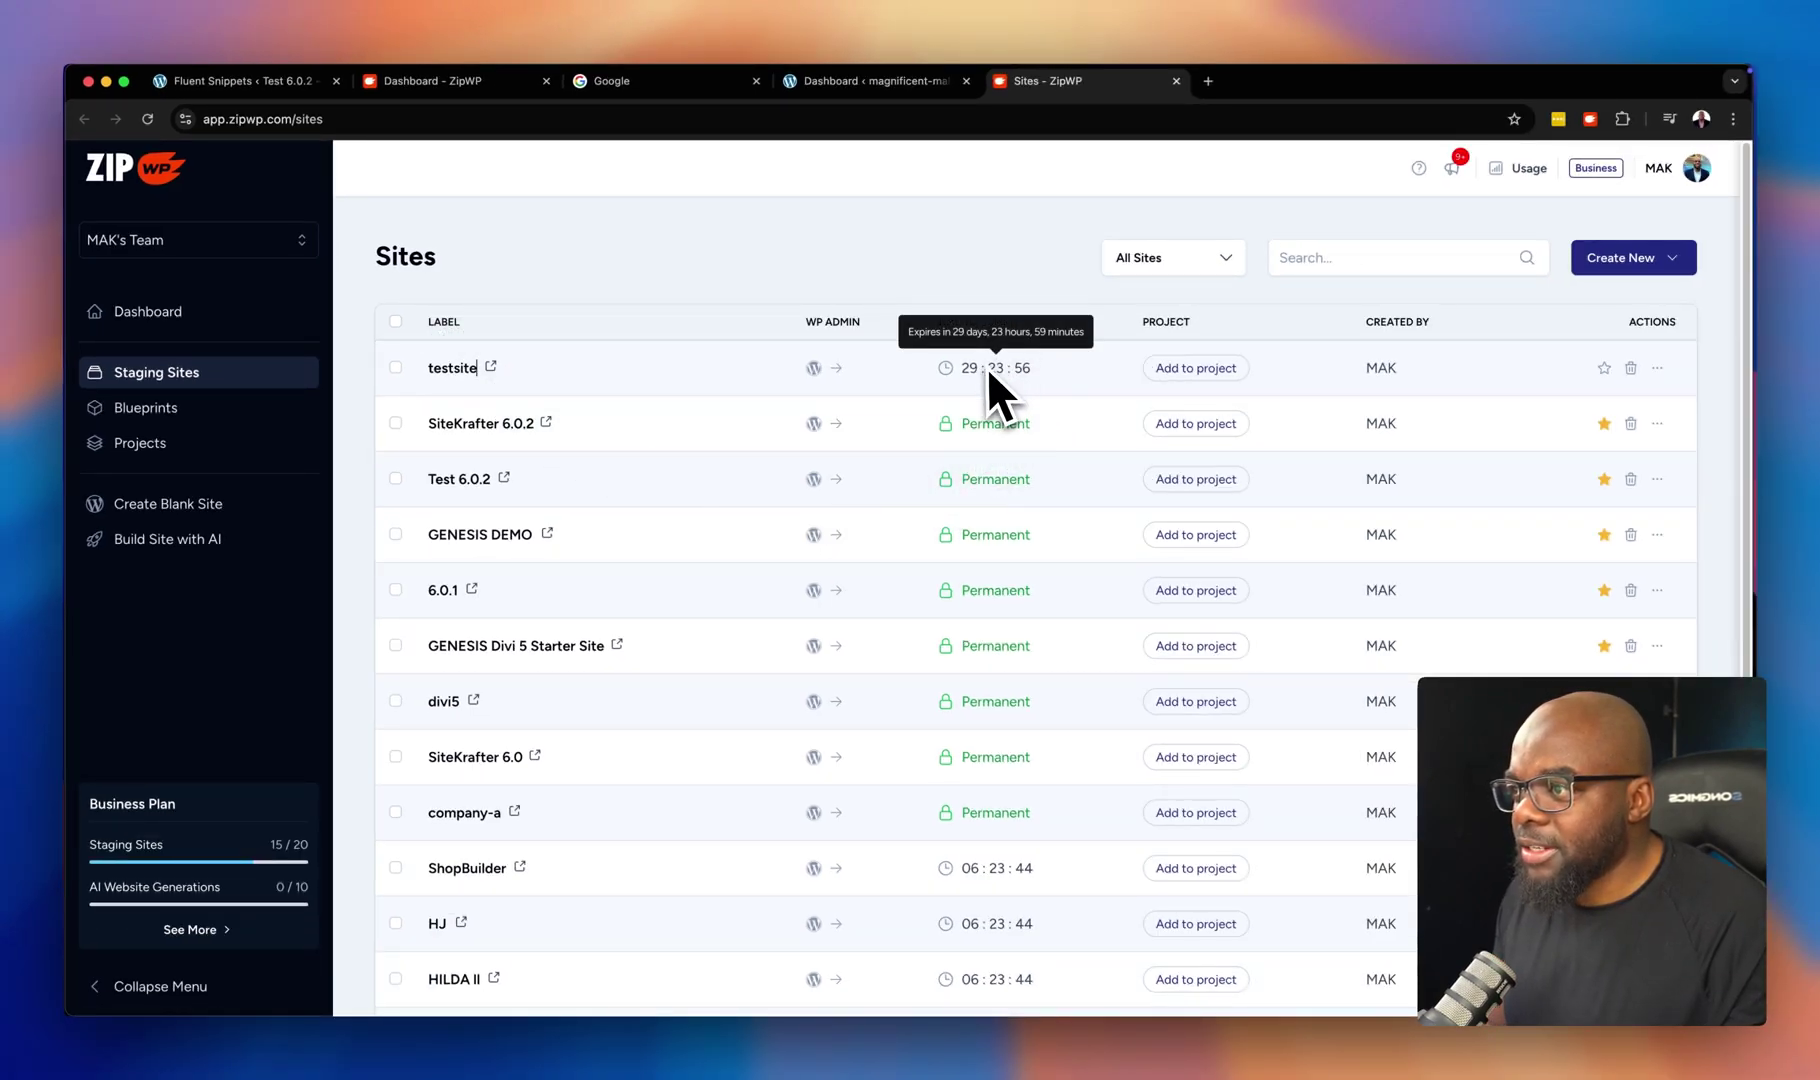
key("Return")
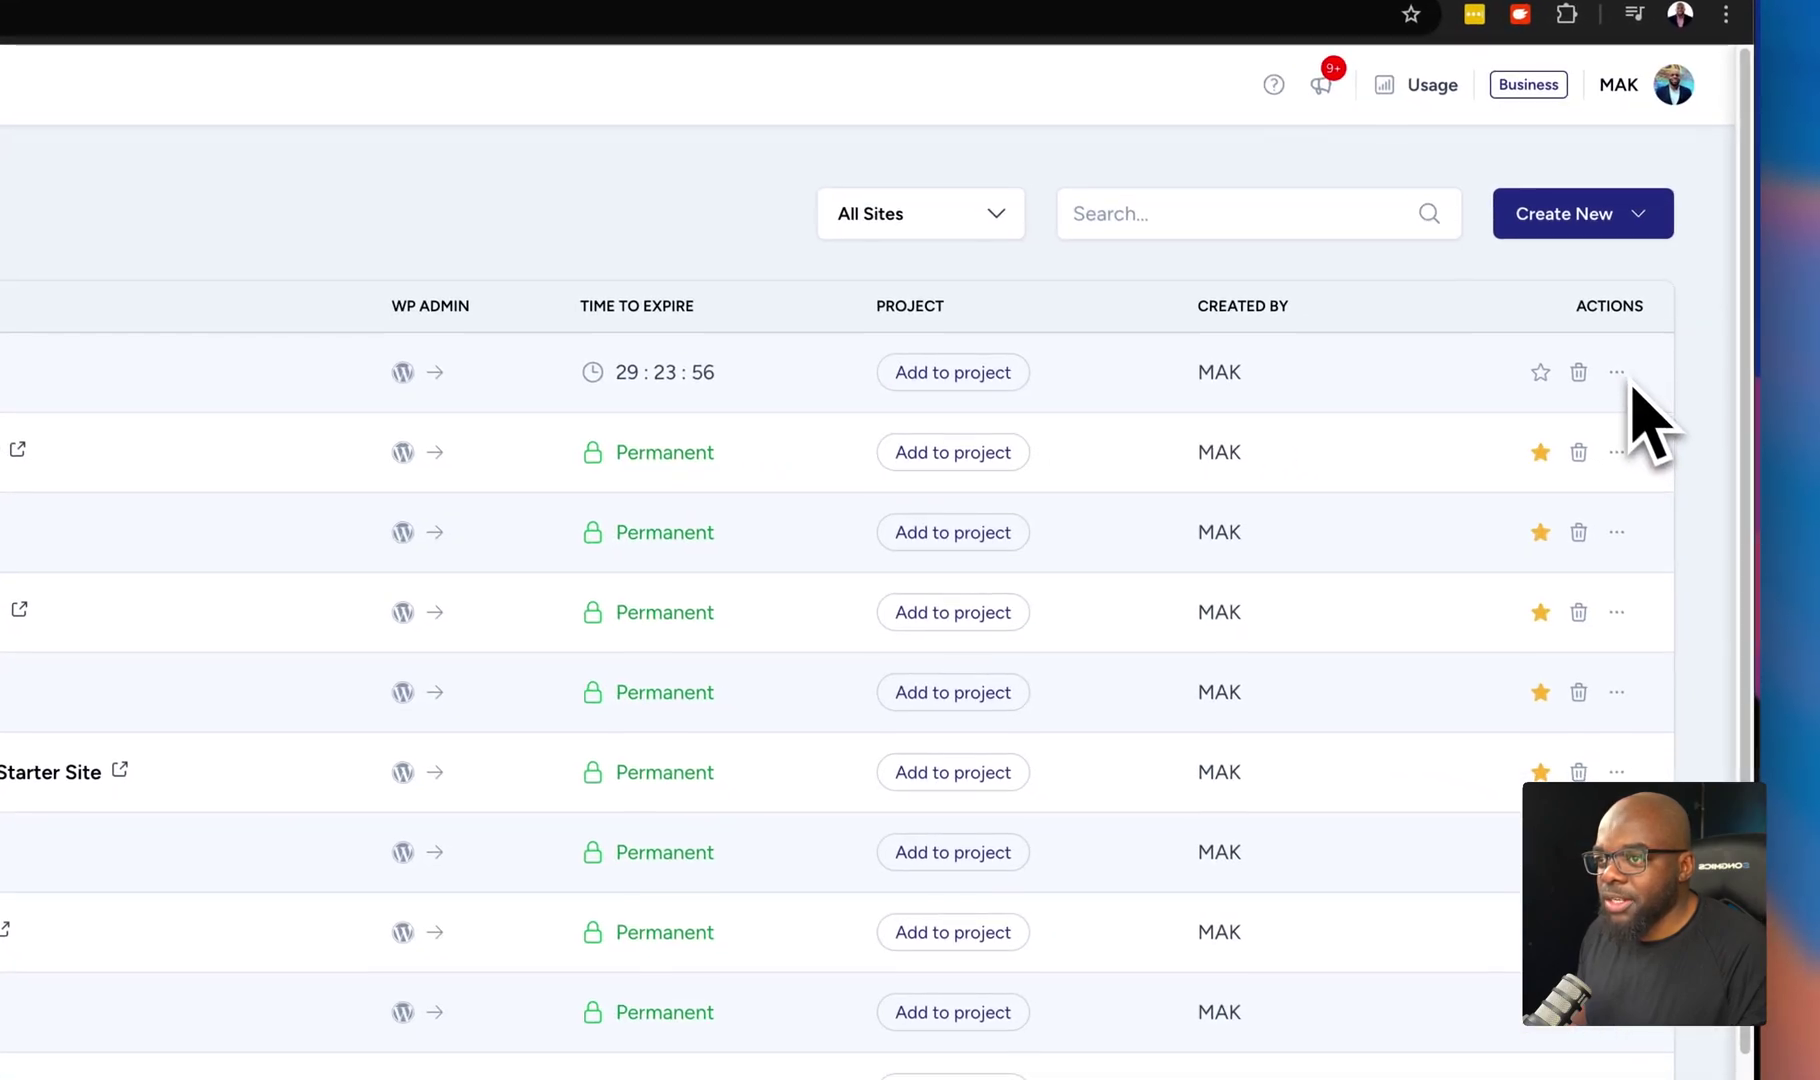
left_click(1617, 374)
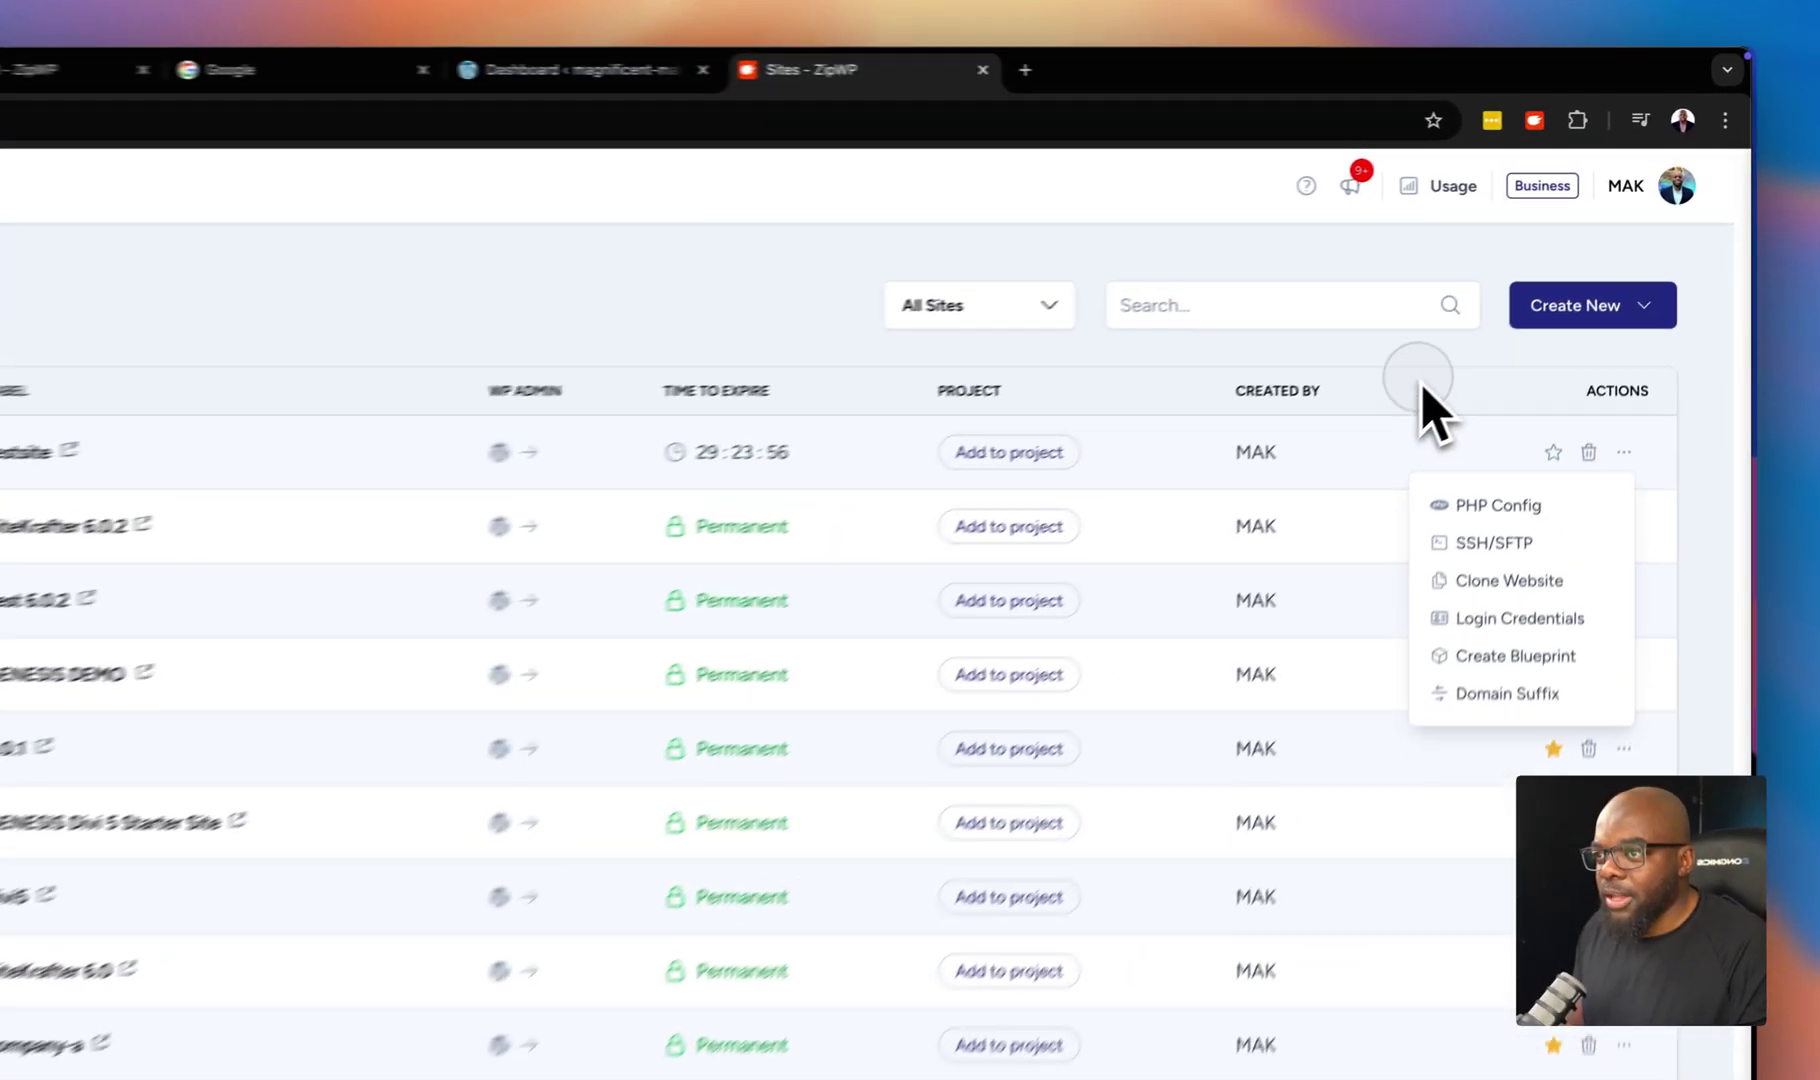
left_click(1510, 322)
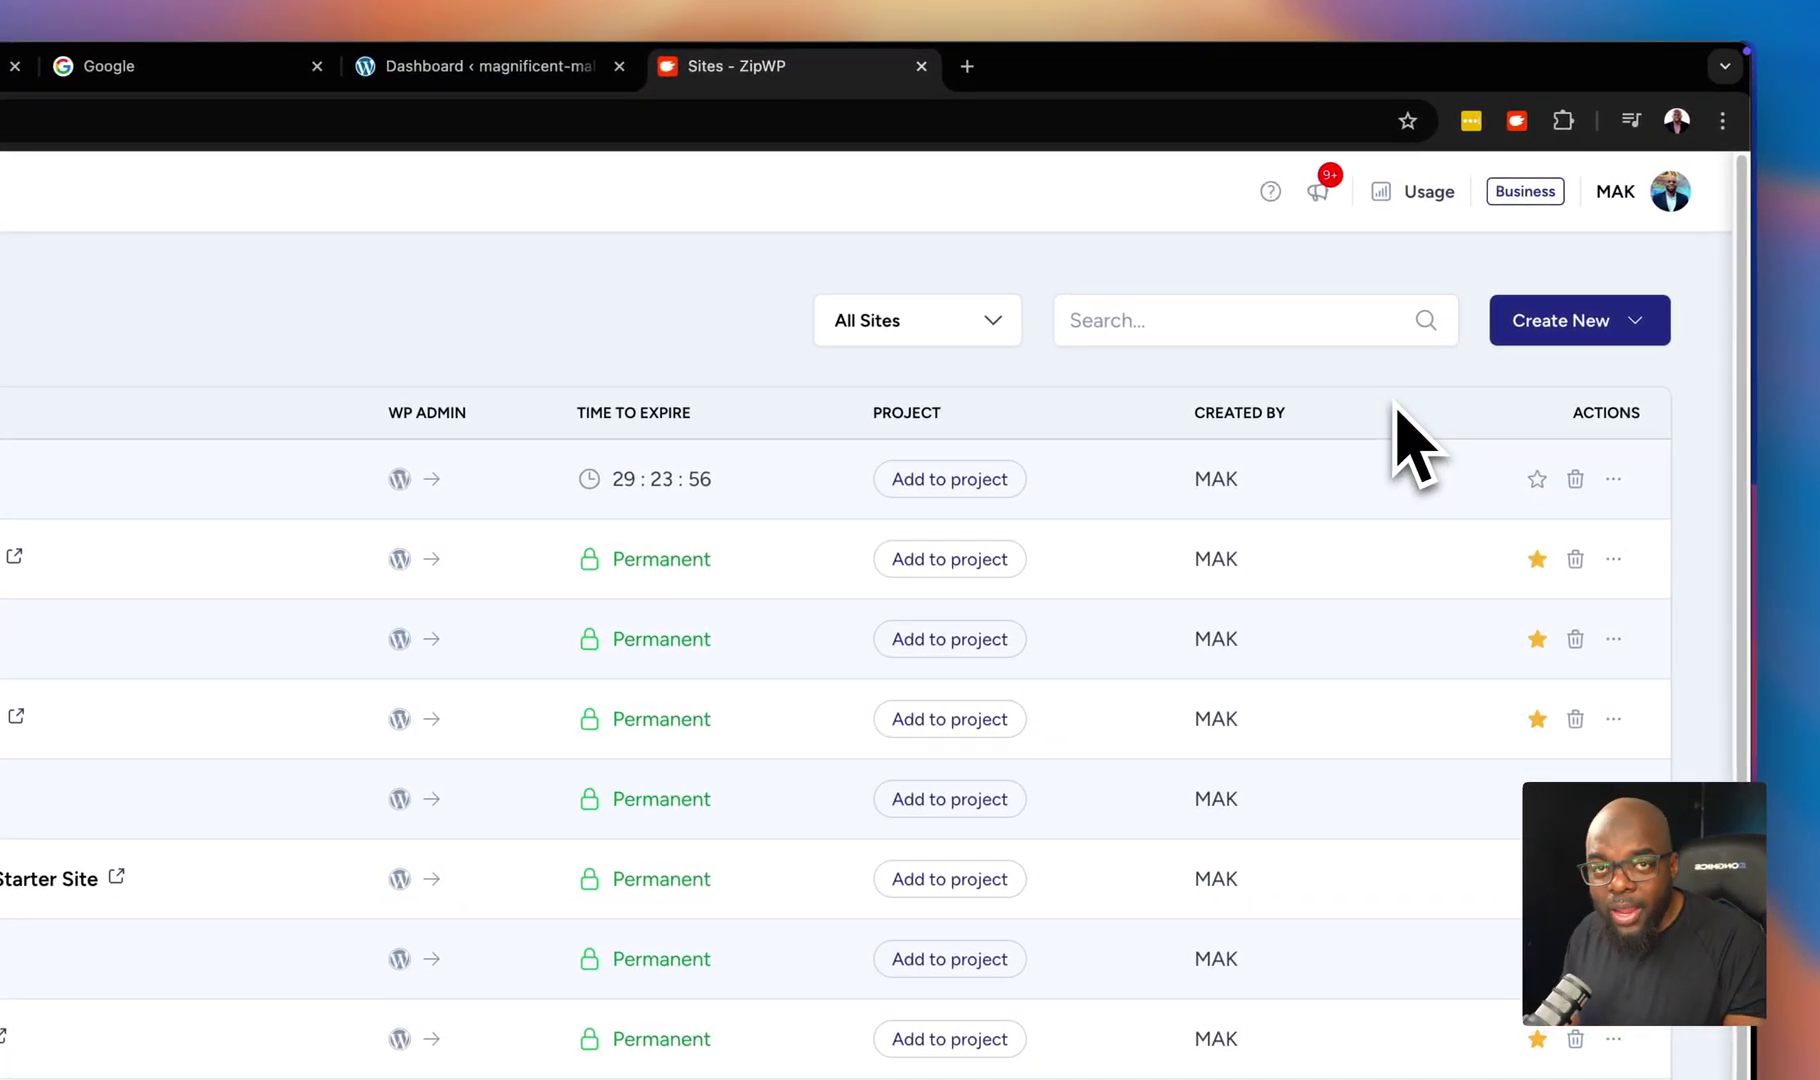